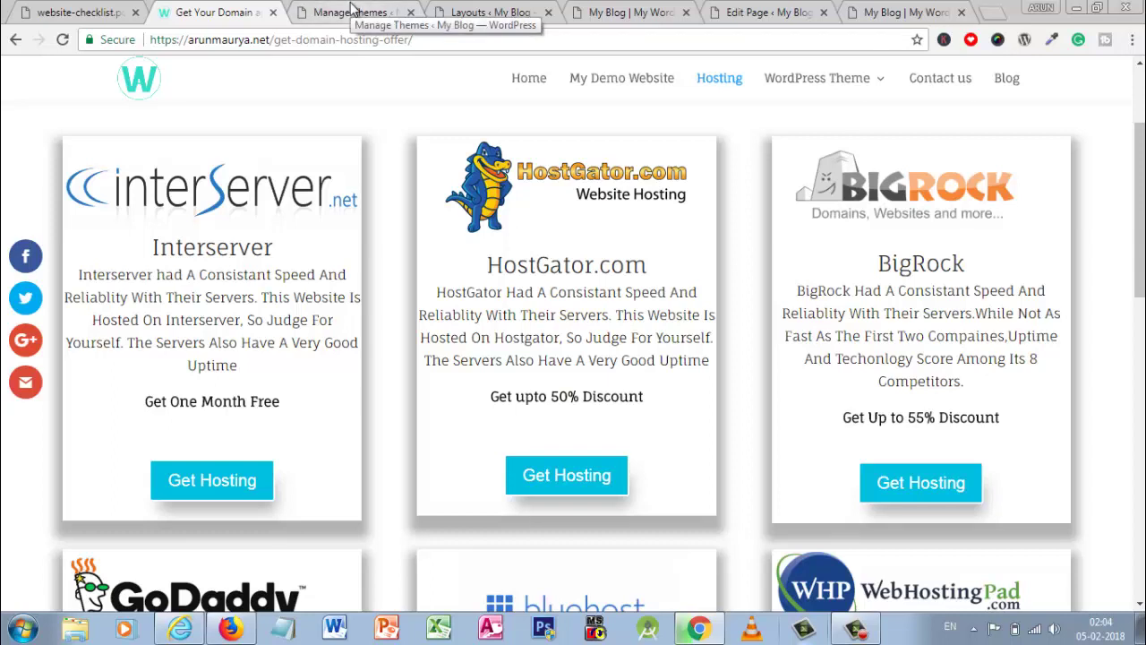
- Switch to the site's theme management page and open the page for adding a new theme
left_click(353, 11)
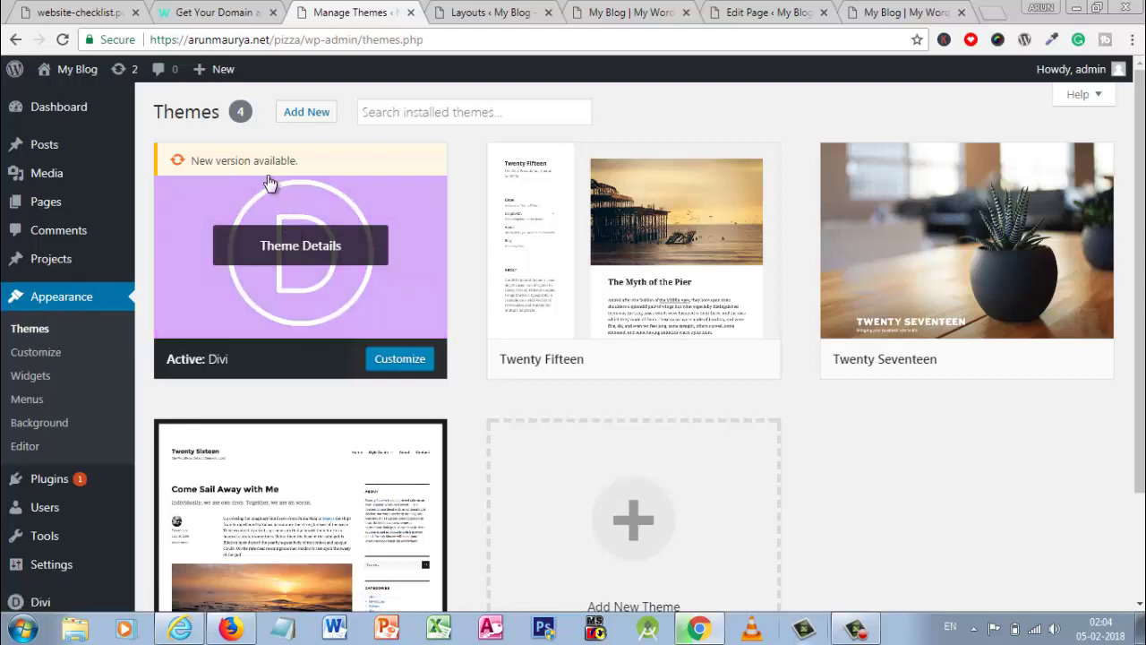
left_click(305, 115)
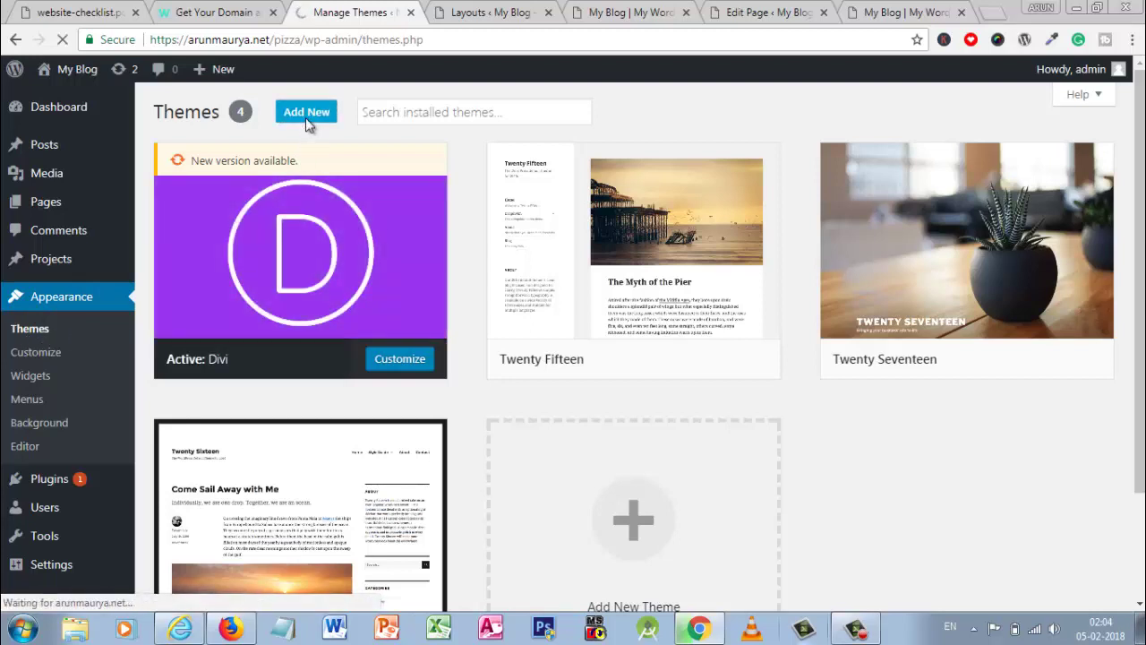
- Open elegantthemes.com in a new tab and view the Divi theme's download in the members area
left_click(992, 13)
type("e")
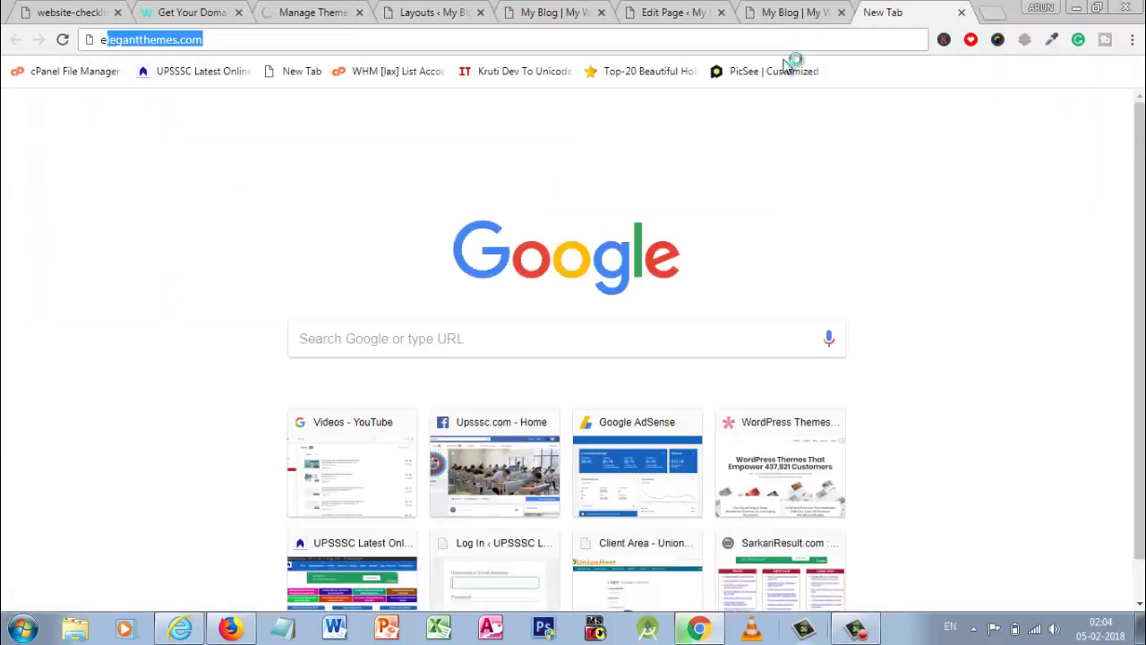
key("Return")
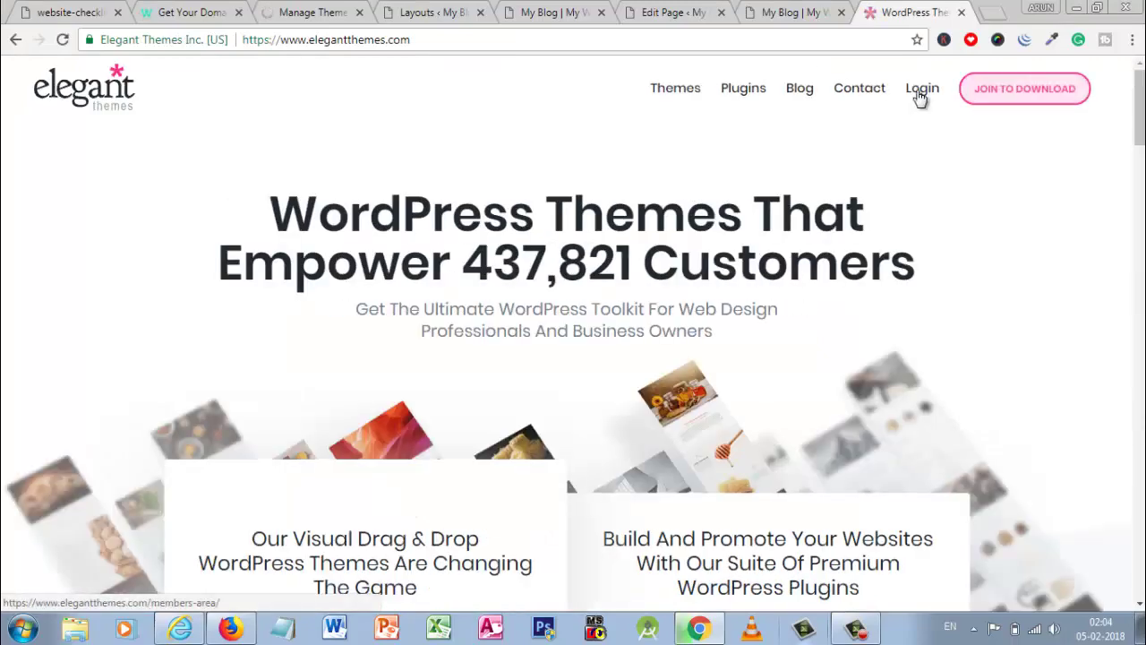
left_click(920, 93)
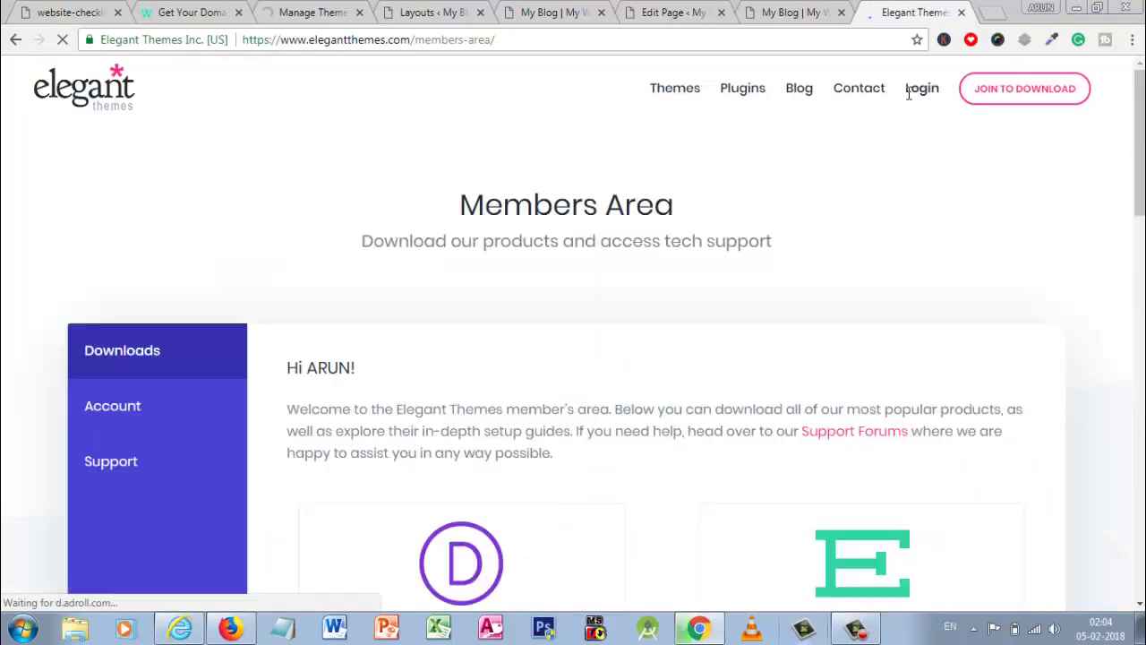
scroll(538, 325, "down", 5)
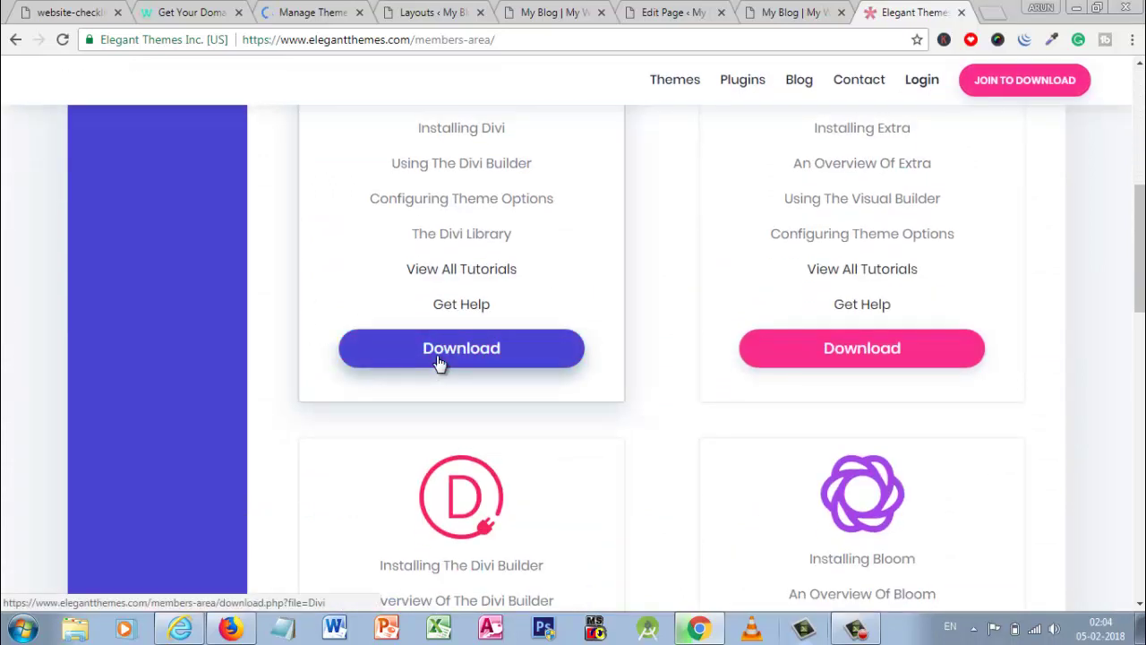
scroll(439, 361, "up", 1)
scroll(439, 362, "down", 1)
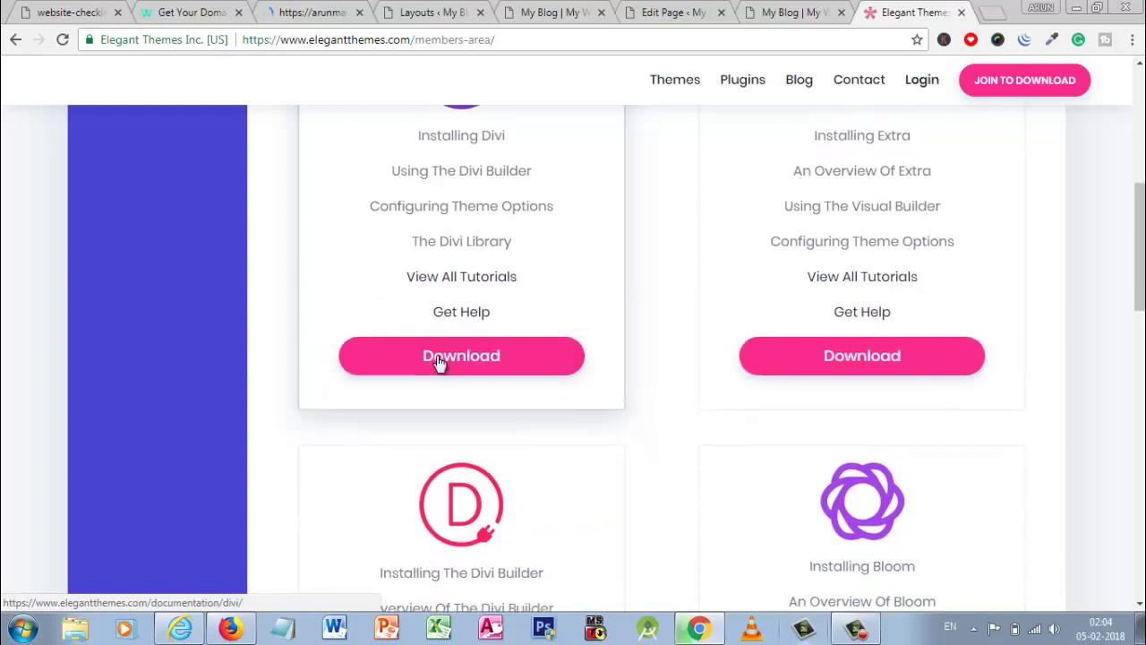
scroll(495, 285, "up", 4)
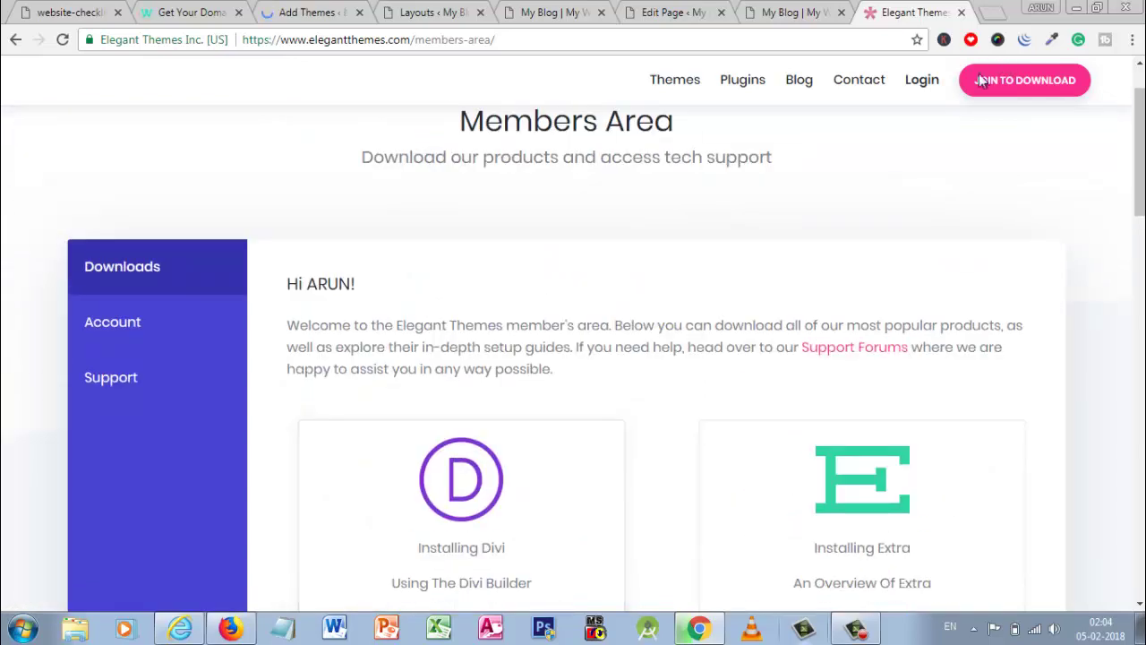
- Show the theme upload form on the Add Themes page and return to the installed themes
left_click(309, 13)
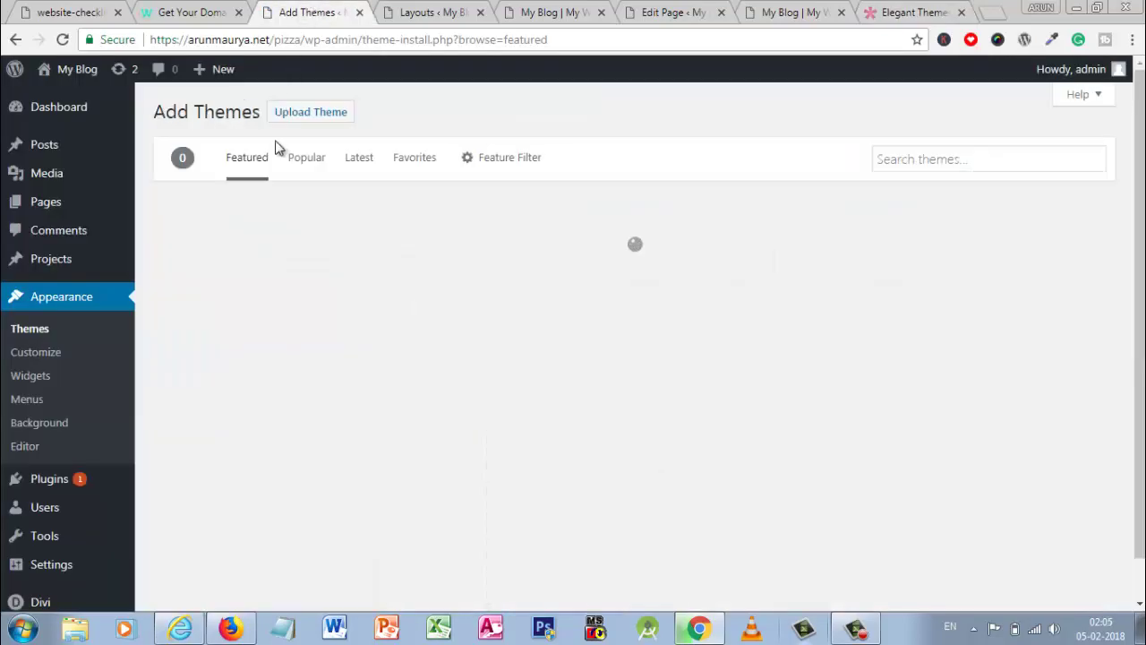
left_click(299, 118)
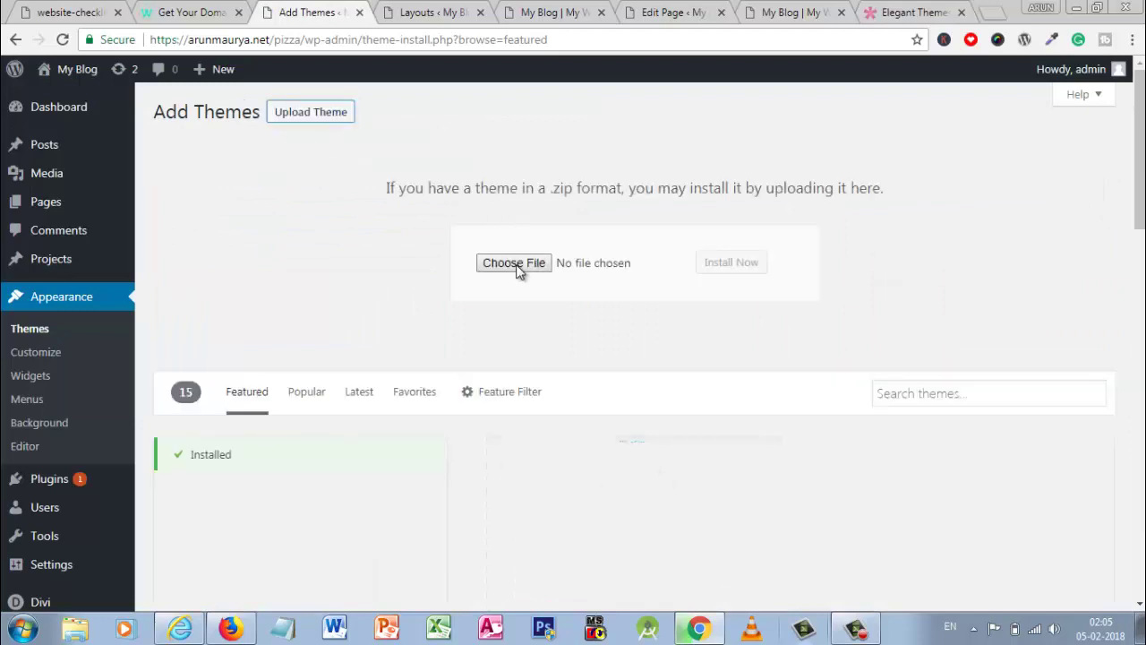
left_click(27, 329)
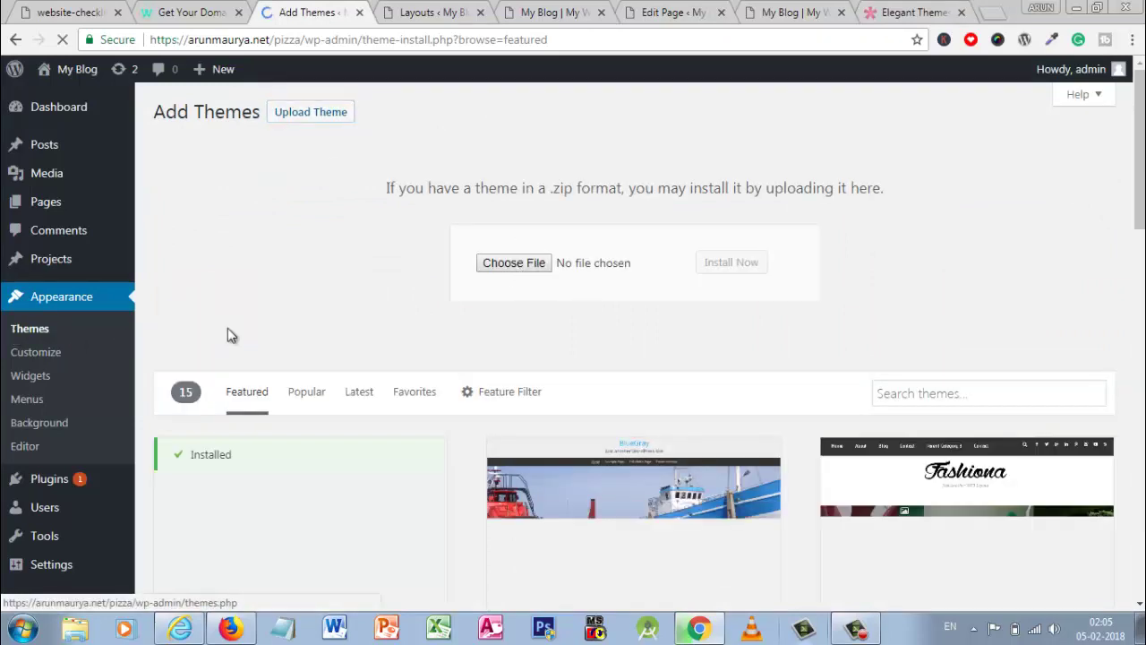
- Bring up the Divi Library's layouts list and close the redundant Manage Themes tab
scroll(261, 329, "down", 2)
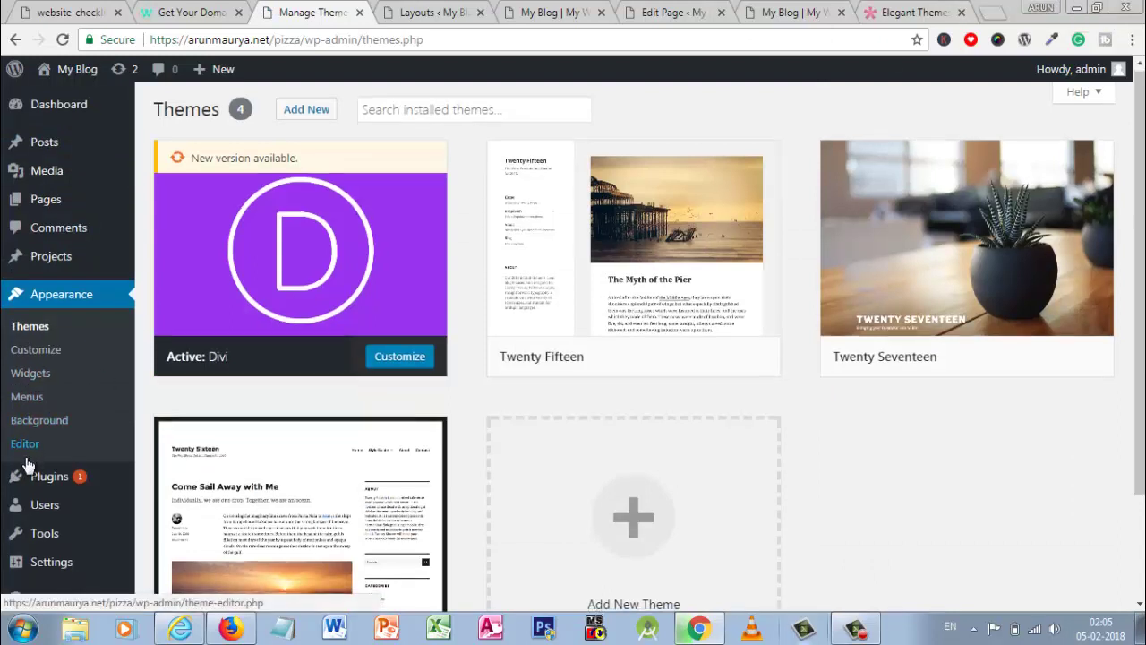
scroll(45, 520, "down", 3)
mouse_move(43, 559)
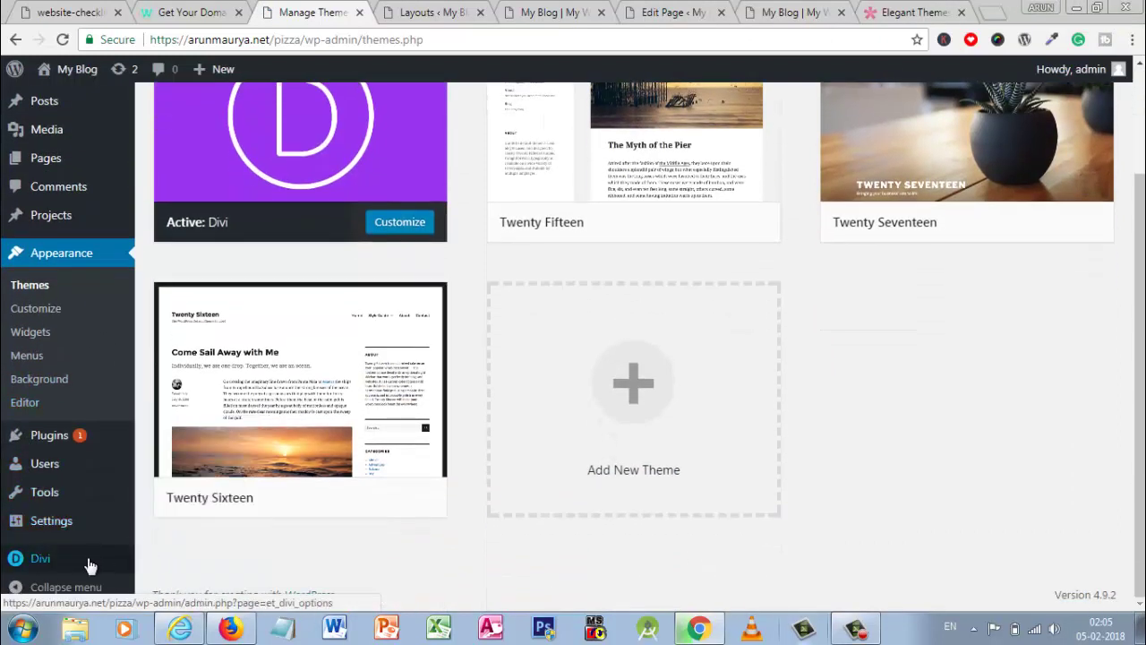
left_click(178, 529)
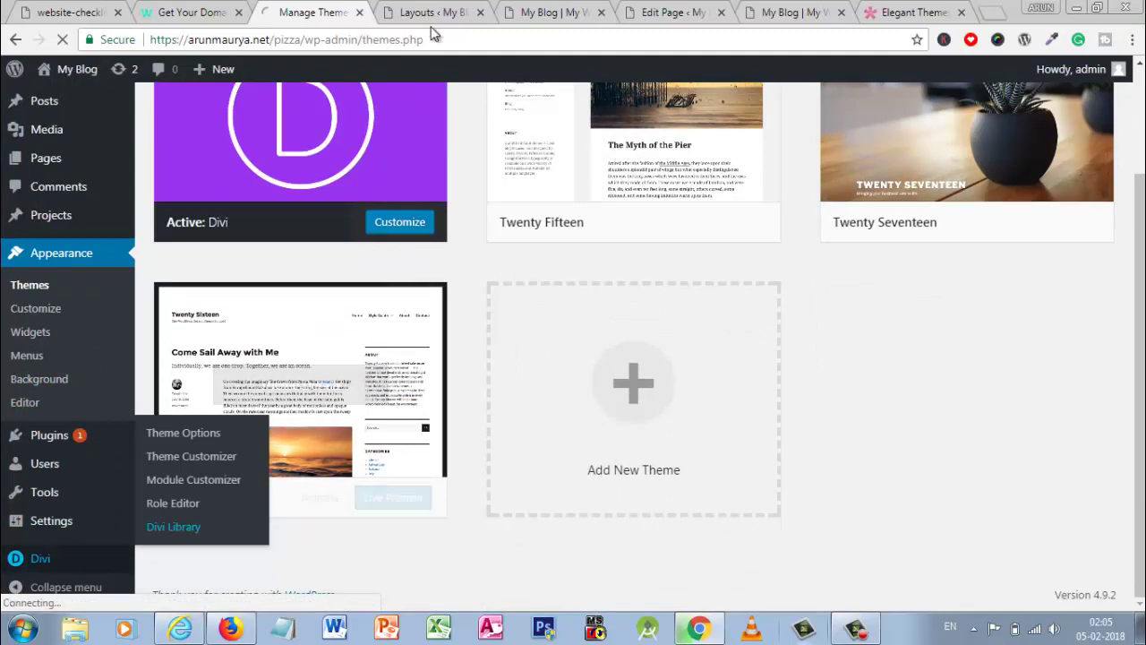
left_click(429, 13)
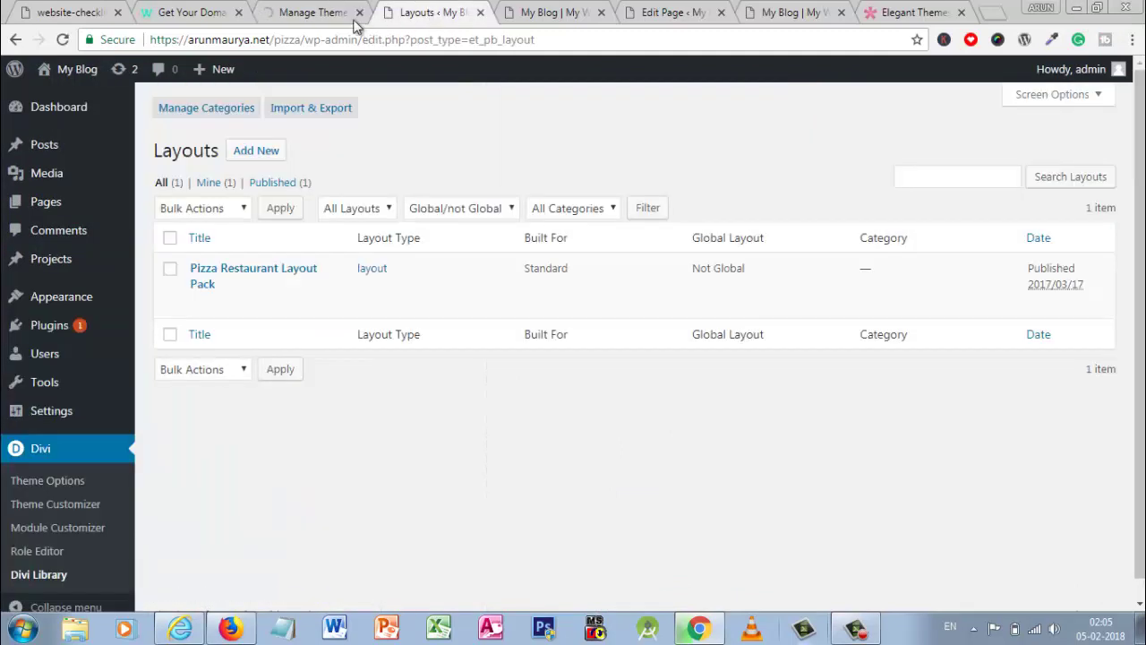
left_click(292, 11)
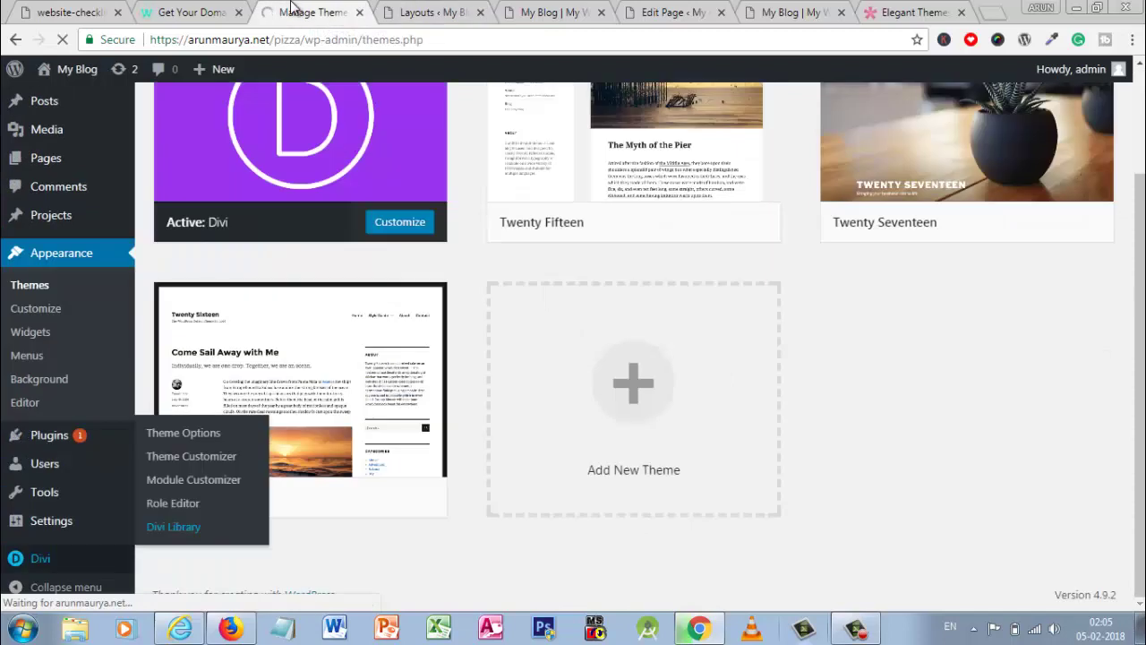
left_click(428, 12)
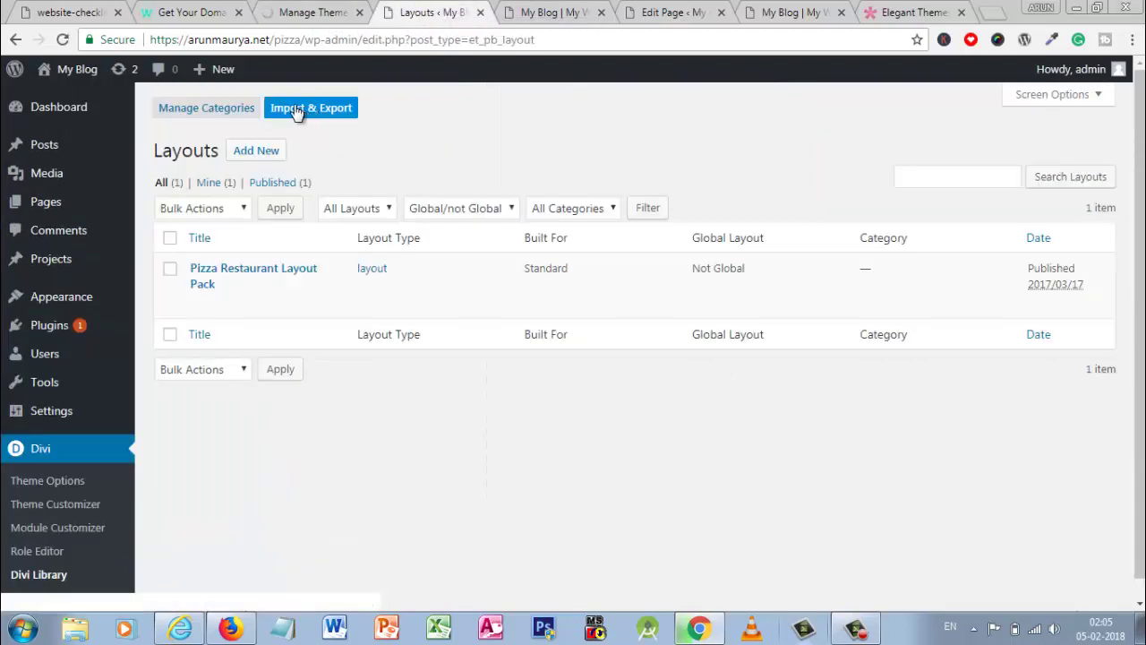
left_click(359, 12)
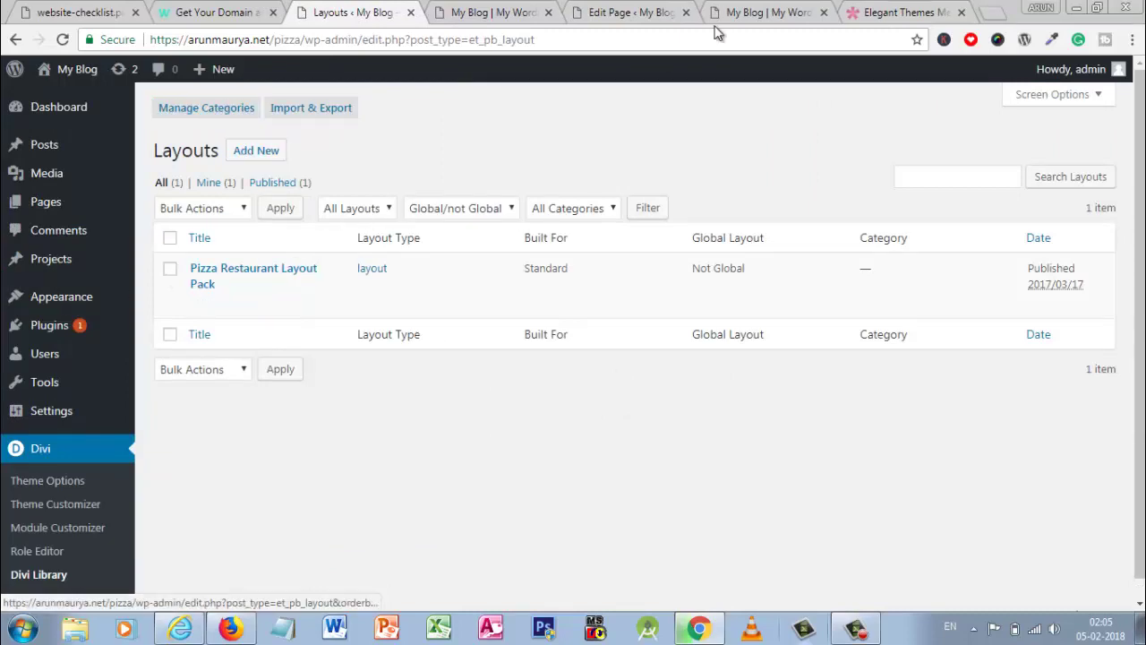
- Inspect Divi Builder Layouts.json in the Pizza Restaurant Layout Pack folder inside the desktop folder IGST INDIA, and close the folder window
left_click(1076, 7)
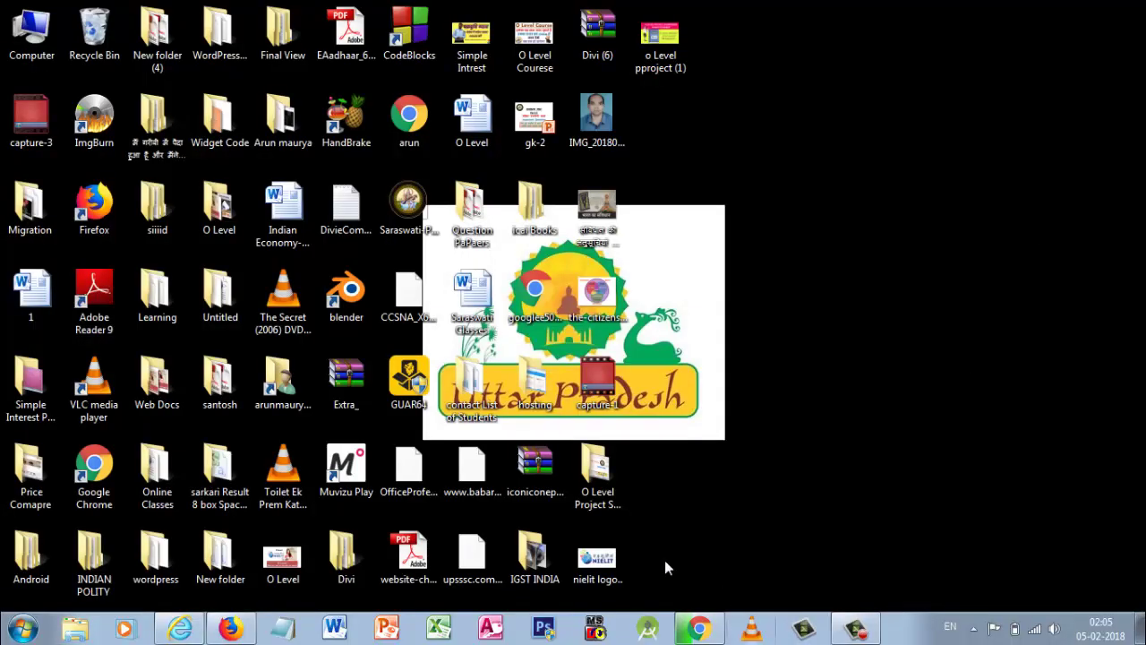
double_click(535, 555)
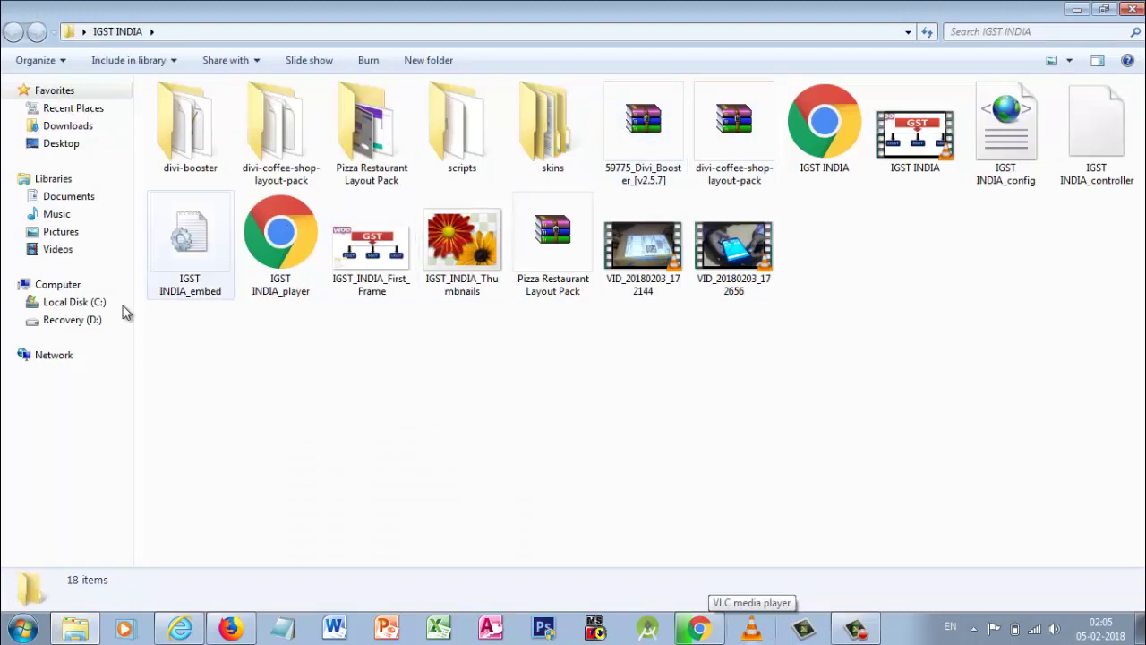
left_click(555, 255)
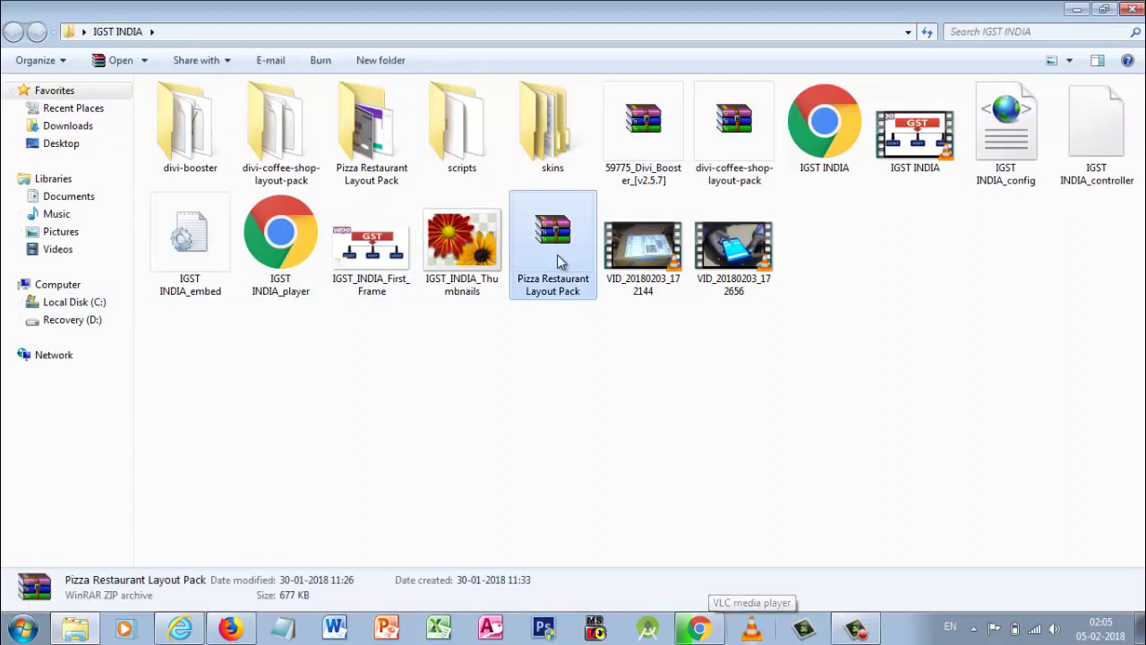
double_click(351, 147)
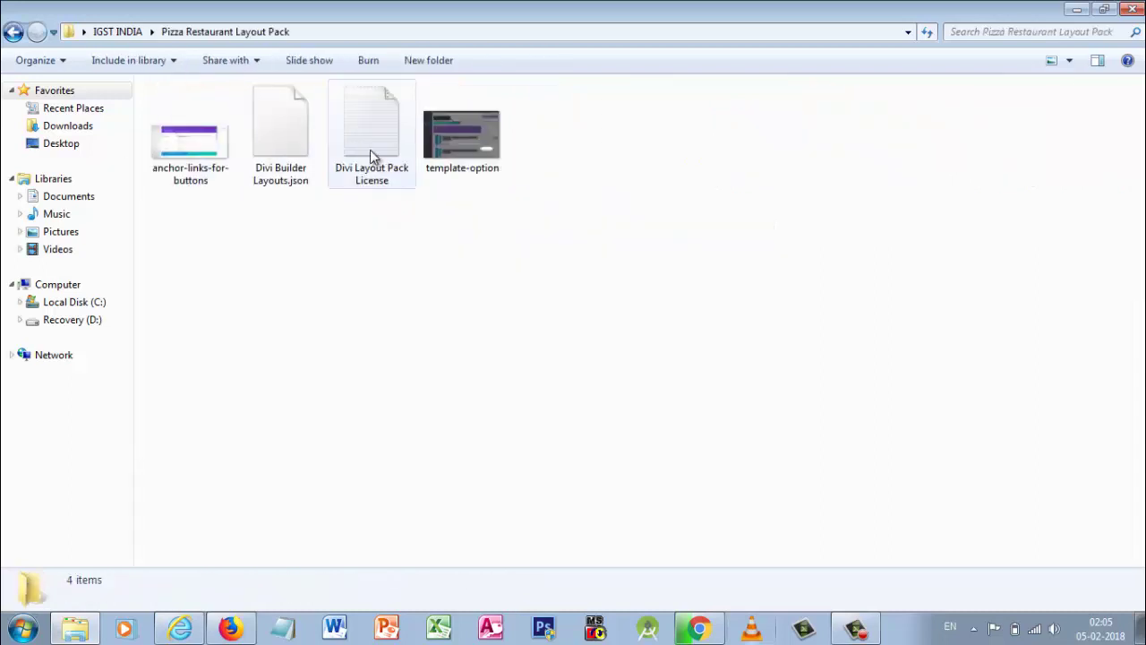
left_click(279, 160)
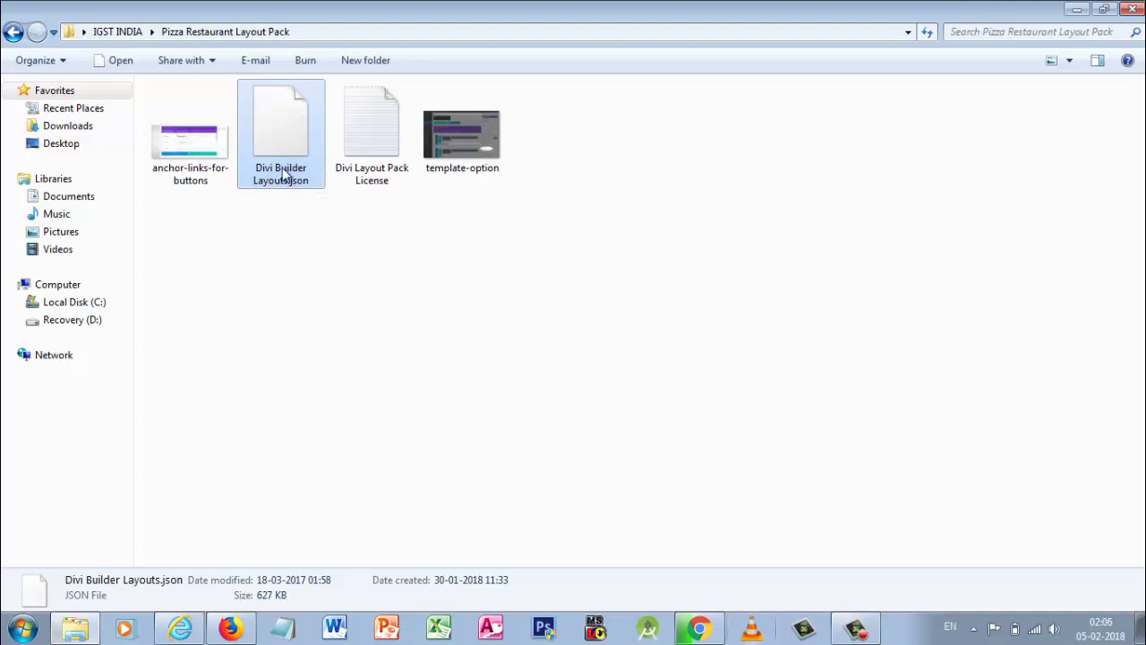
left_click(1134, 13)
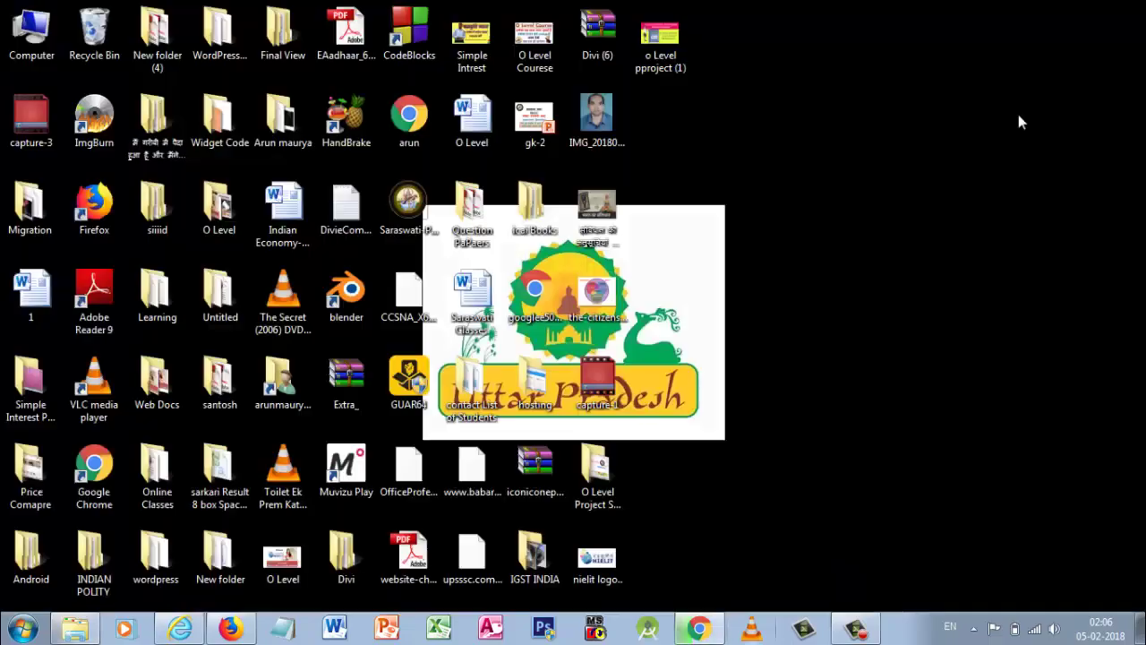
- Select Divi Builder Layouts.json from the Pizza Restaurant Layout Pack folder for import into the Divi Library, and cancel the import
left_click(698, 629)
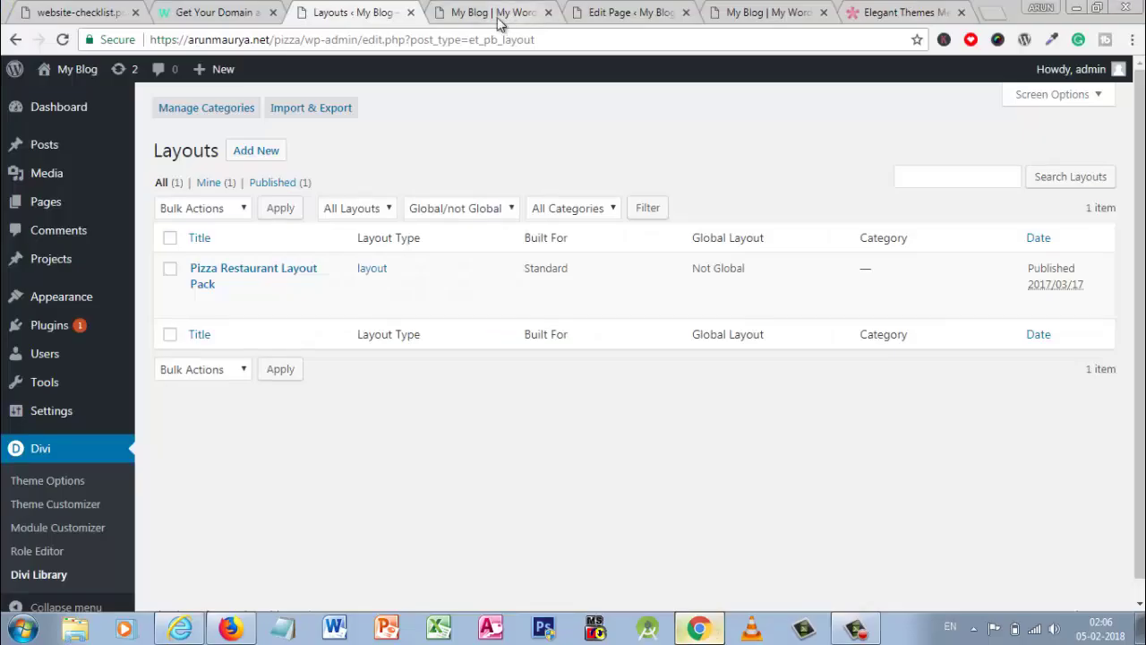
left_click(315, 114)
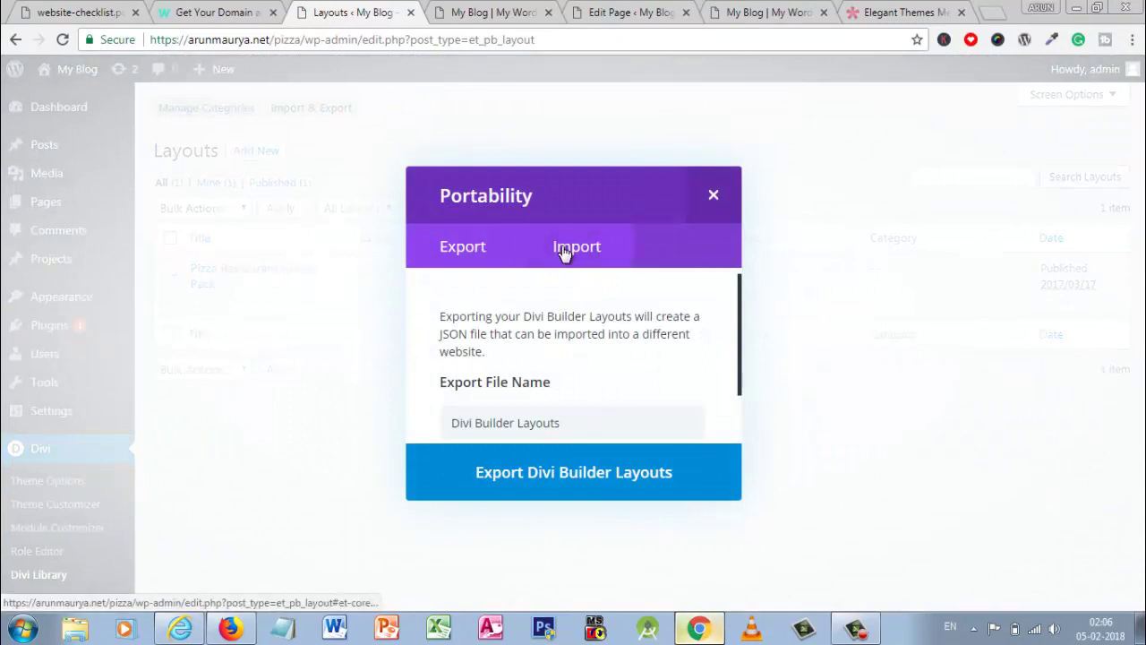
left_click(564, 254)
left_click(667, 436)
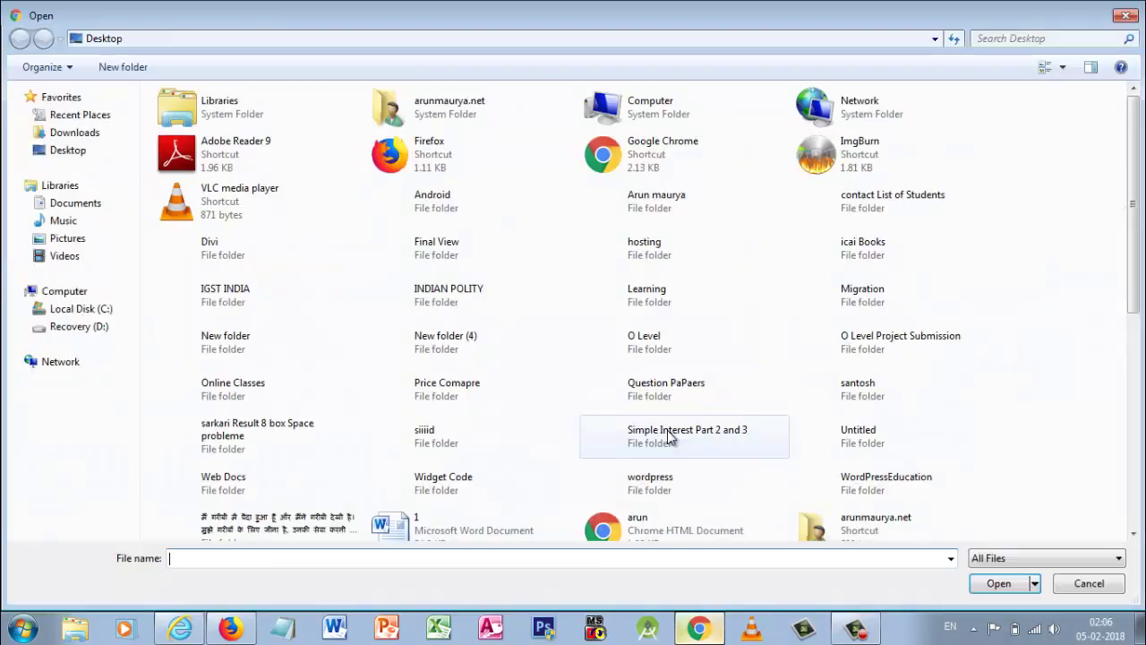
left_click(72, 152)
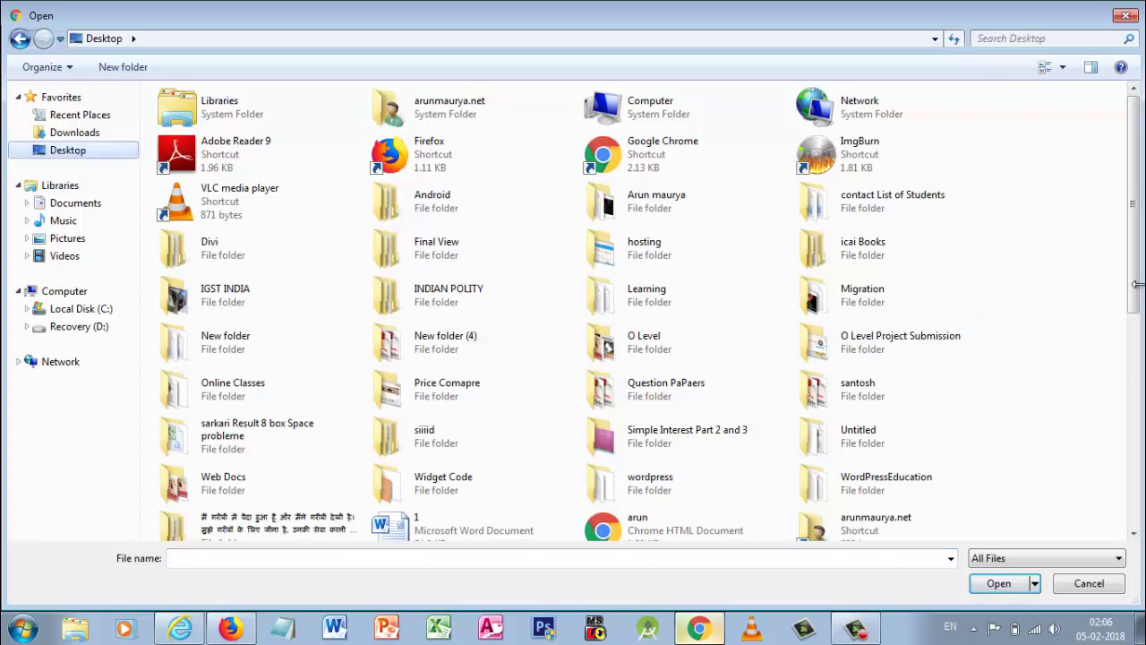
left_click_drag(1135, 285, 1130, 333)
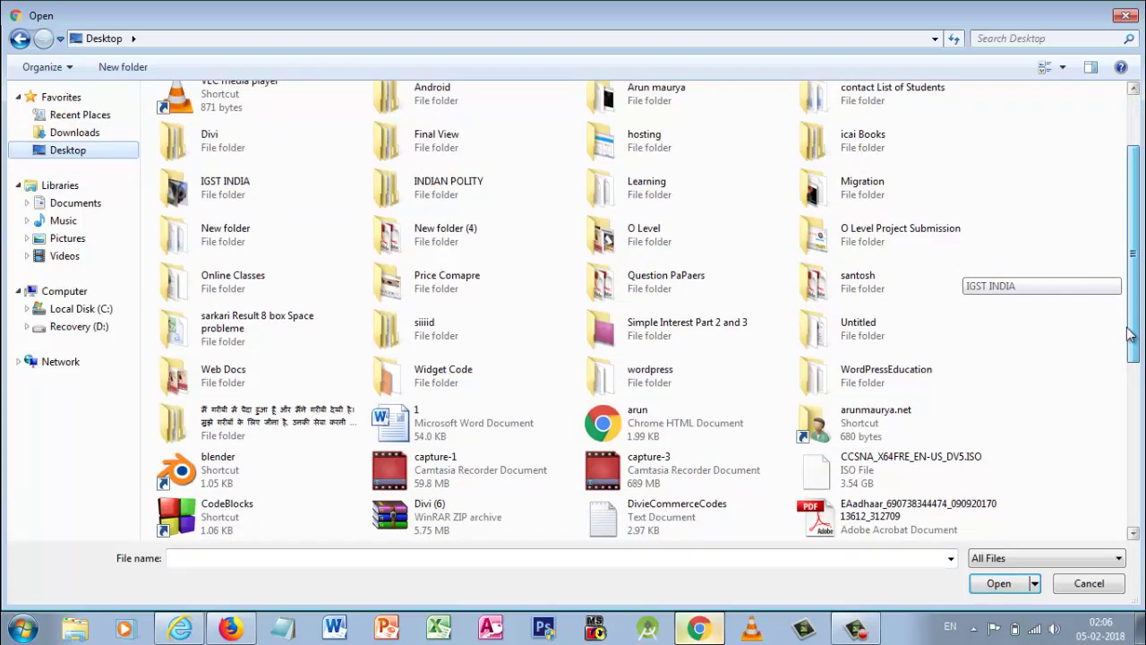
double_click(235, 183)
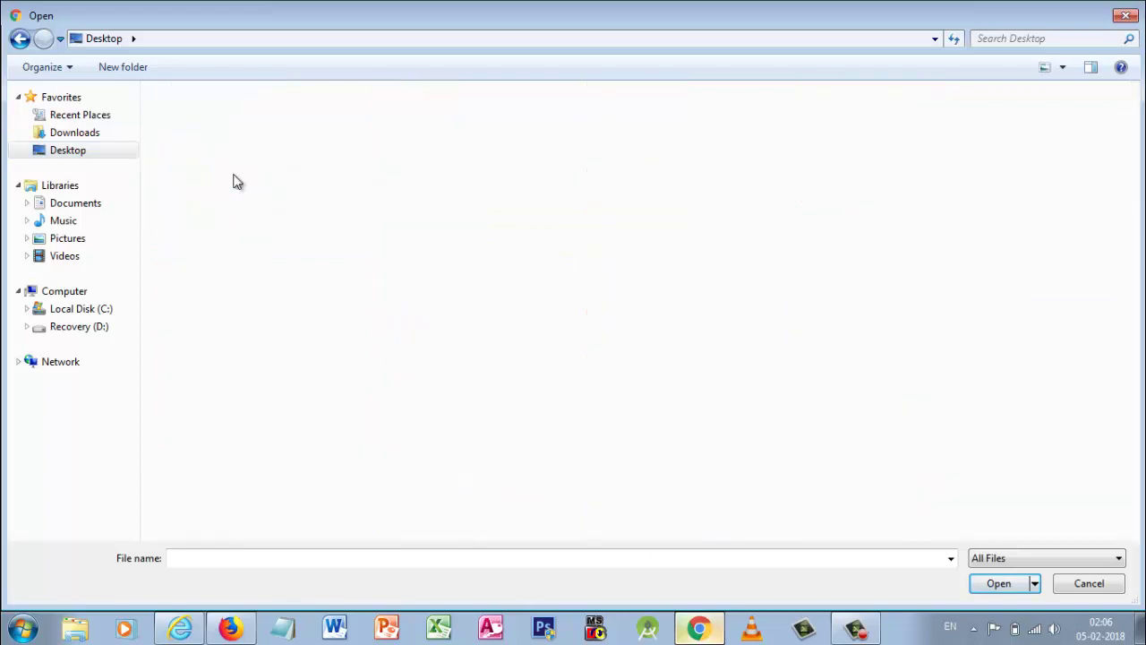
double_click(396, 156)
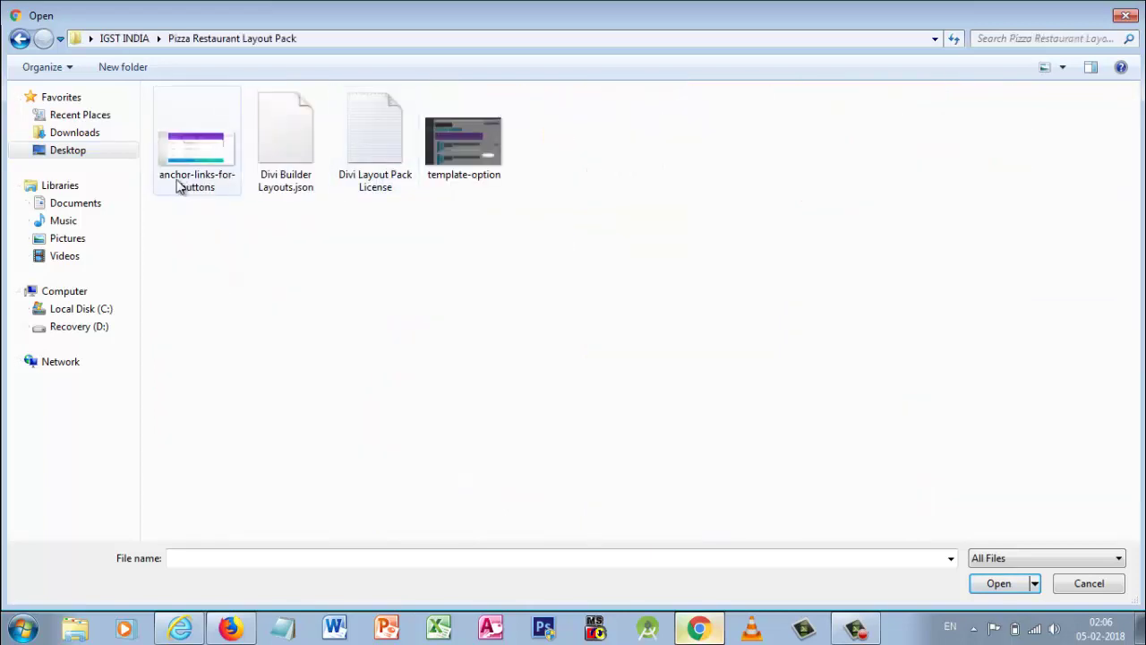
left_click(320, 179)
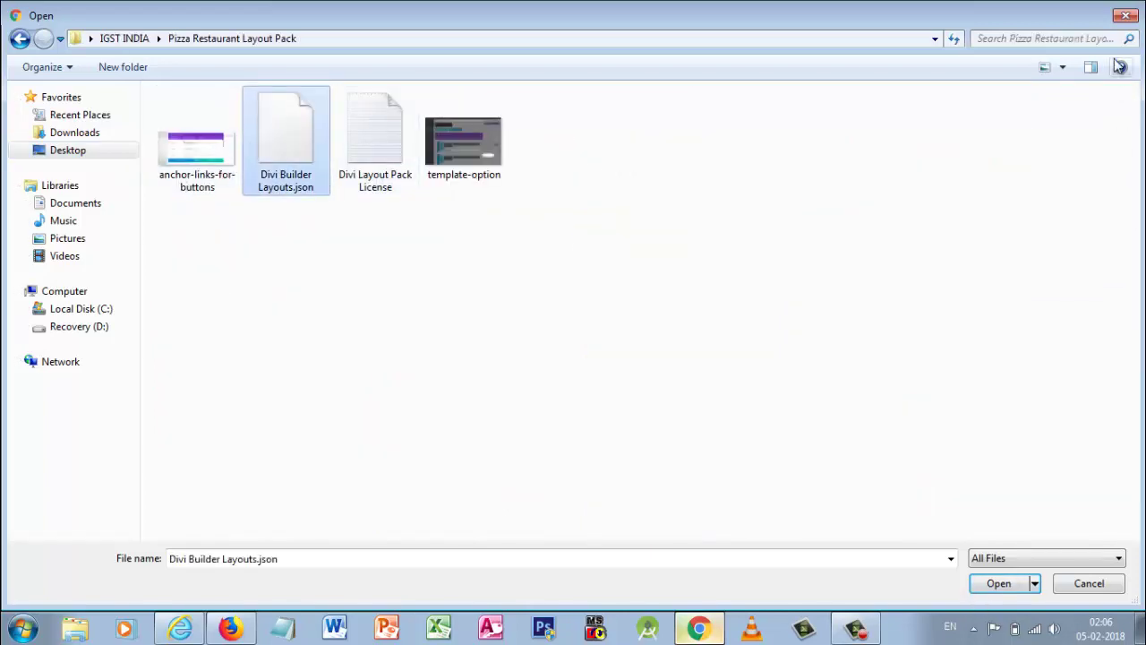
left_click(1126, 16)
left_click(714, 194)
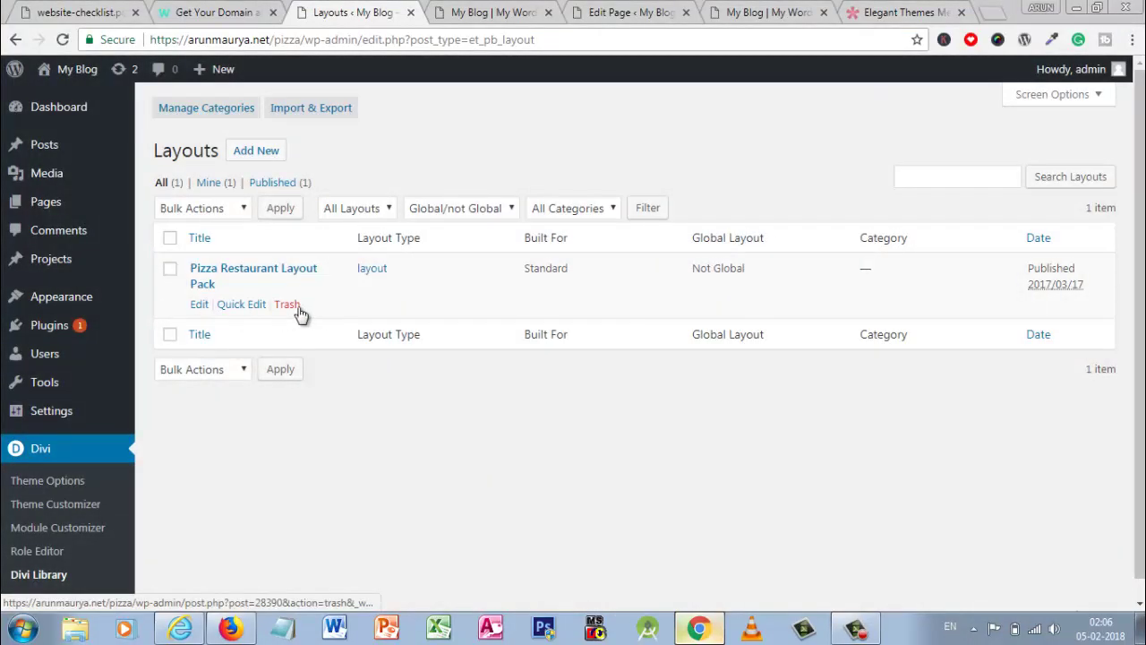
- Create a new page titled Home in a separate browser tab and publish it
mouse_move(19, 73)
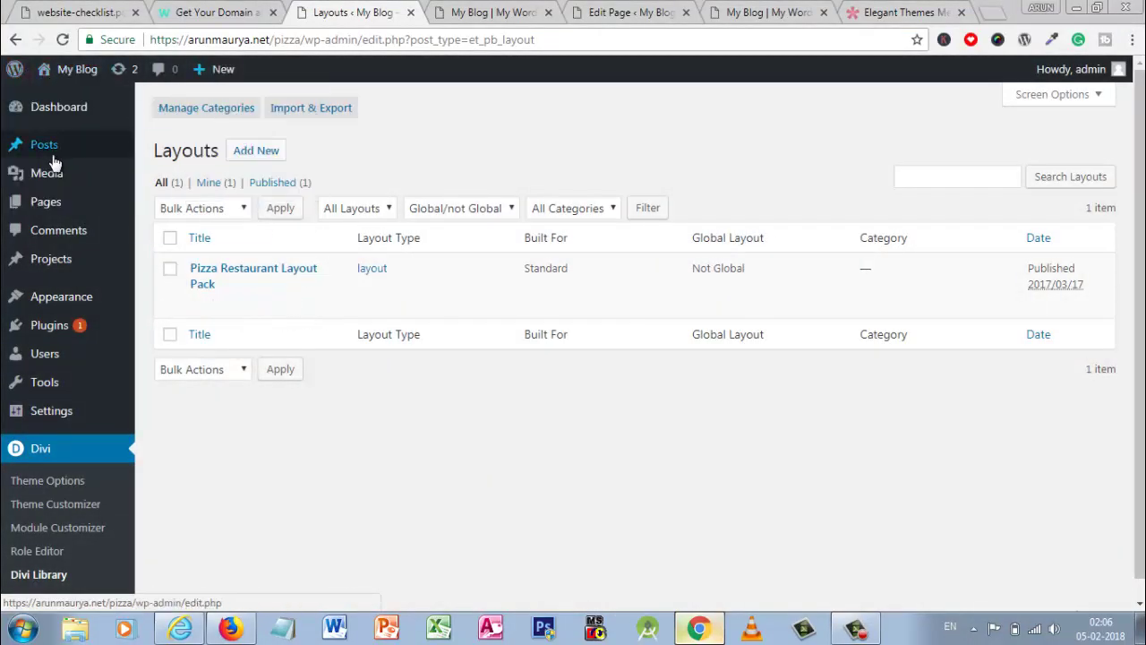
mouse_move(50, 206)
right_click(154, 225)
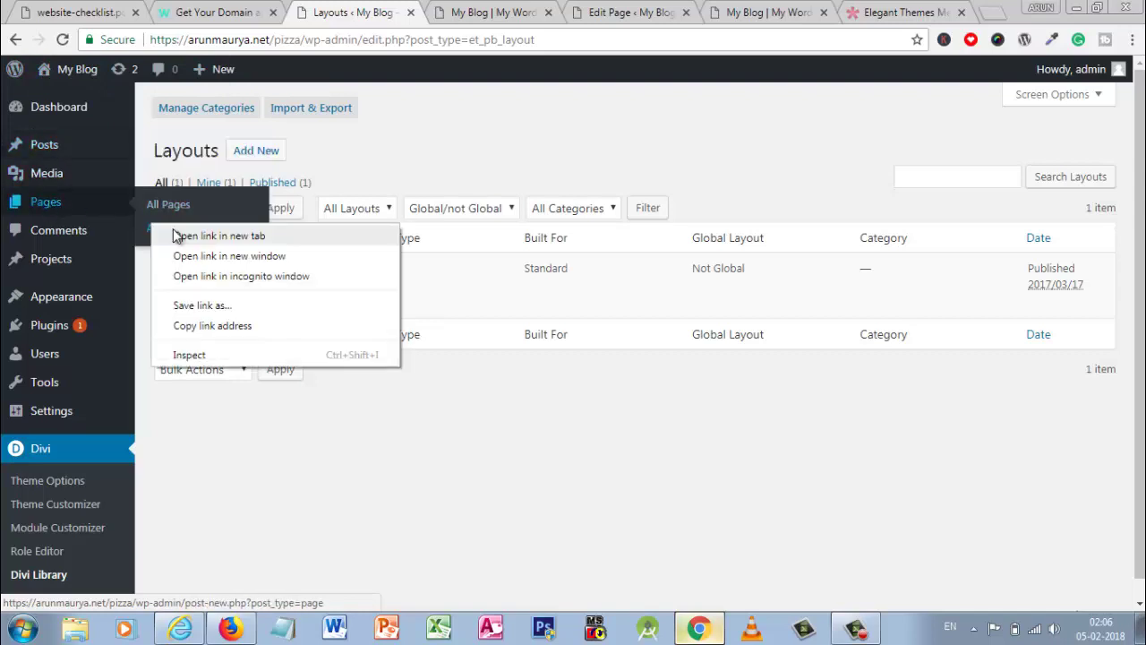
left_click(177, 234)
left_click(447, 11)
left_click(350, 11)
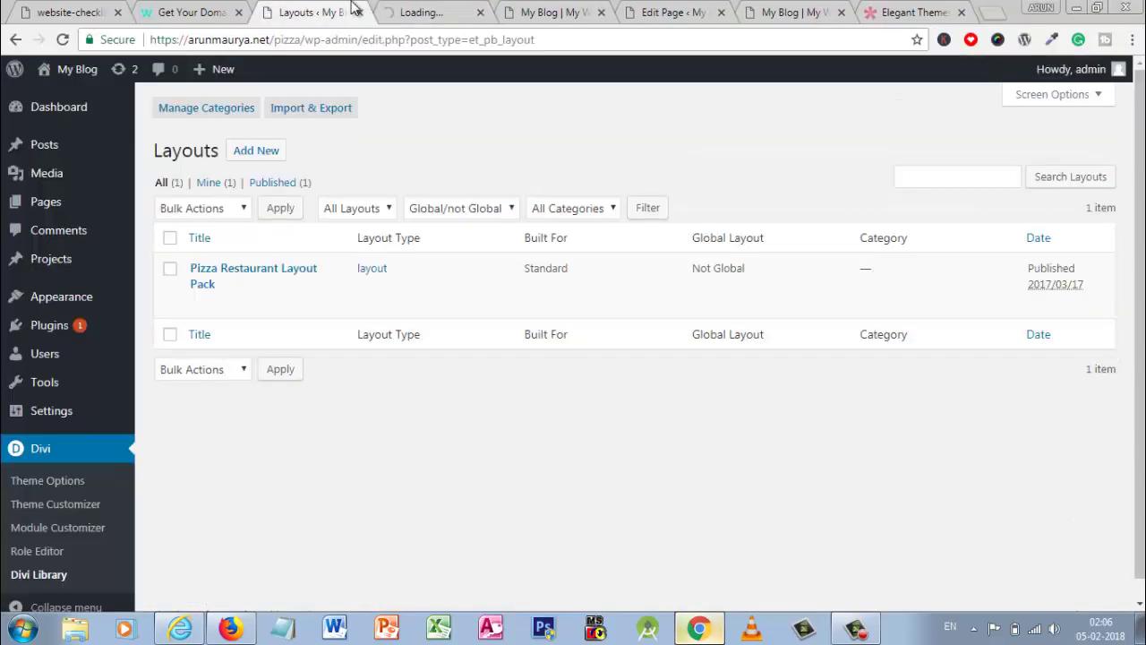
left_click(443, 9)
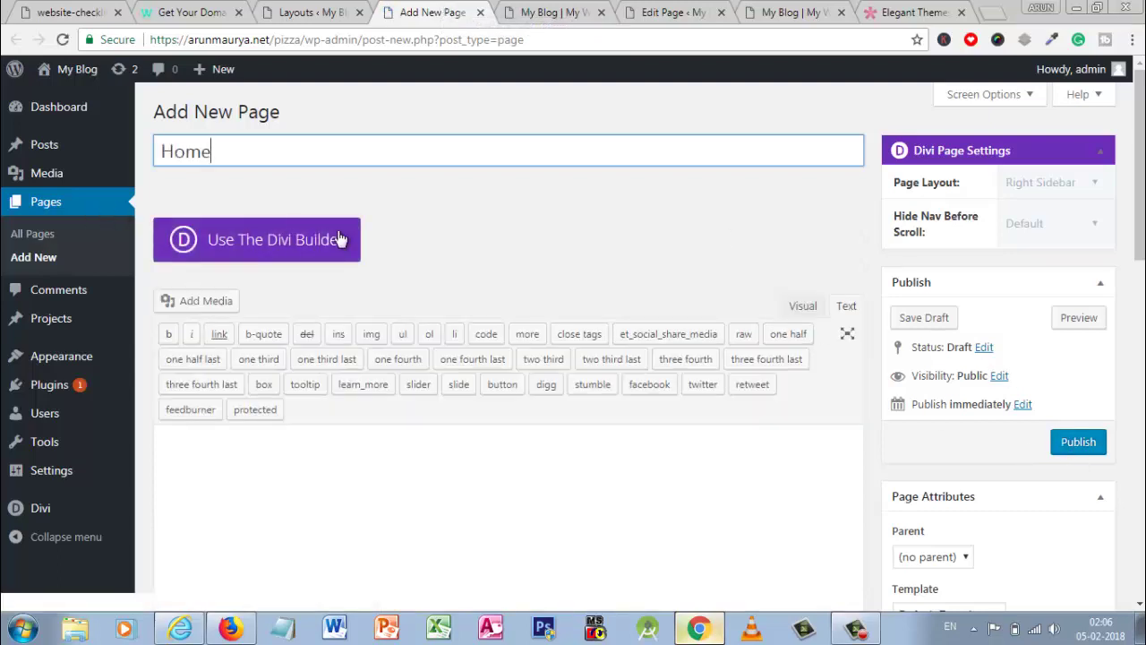
left_click(1084, 442)
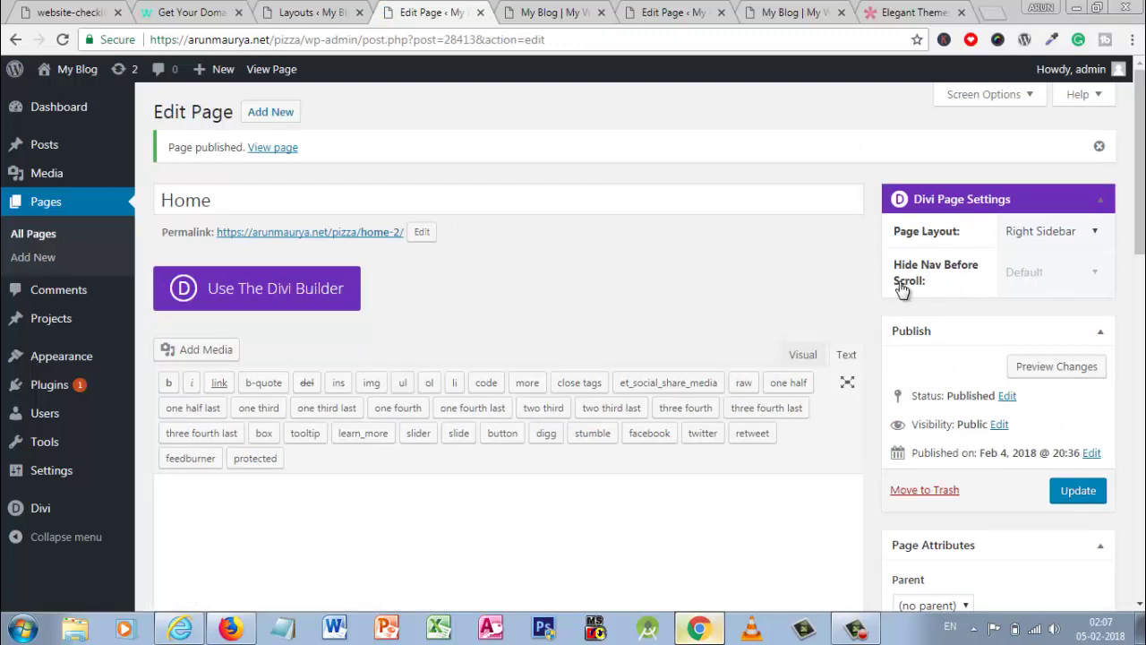
- Enable the Divi Builder for the Home page and launch its Visual Builder, leaving Hide Nav Before Scroll at Default
left_click(1047, 271)
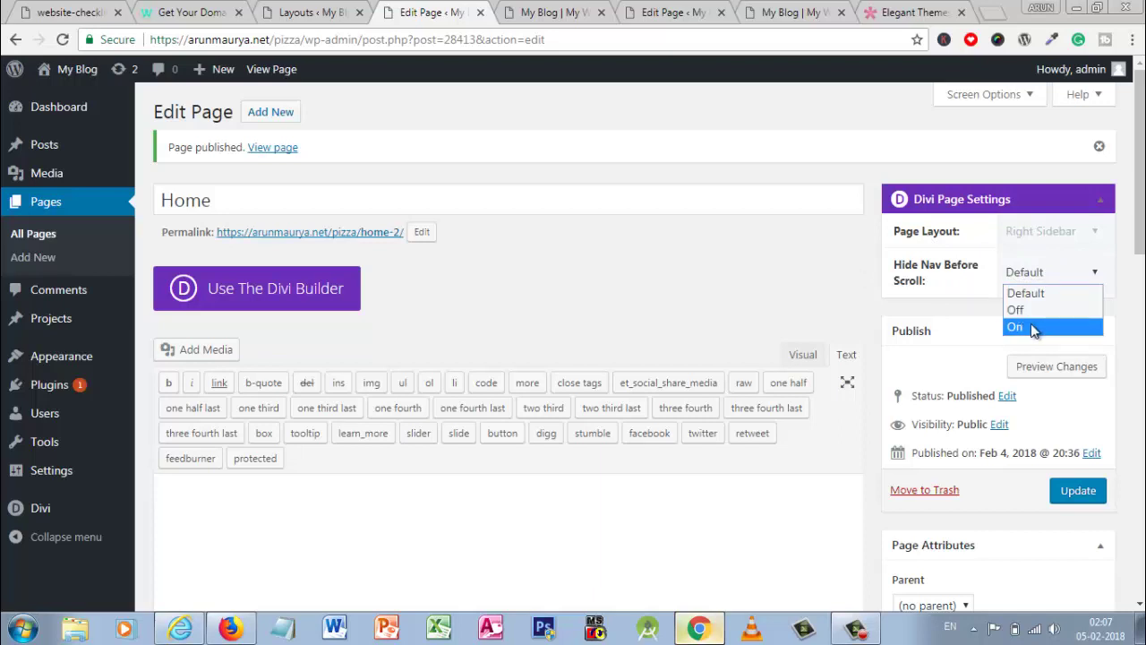
left_click(791, 271)
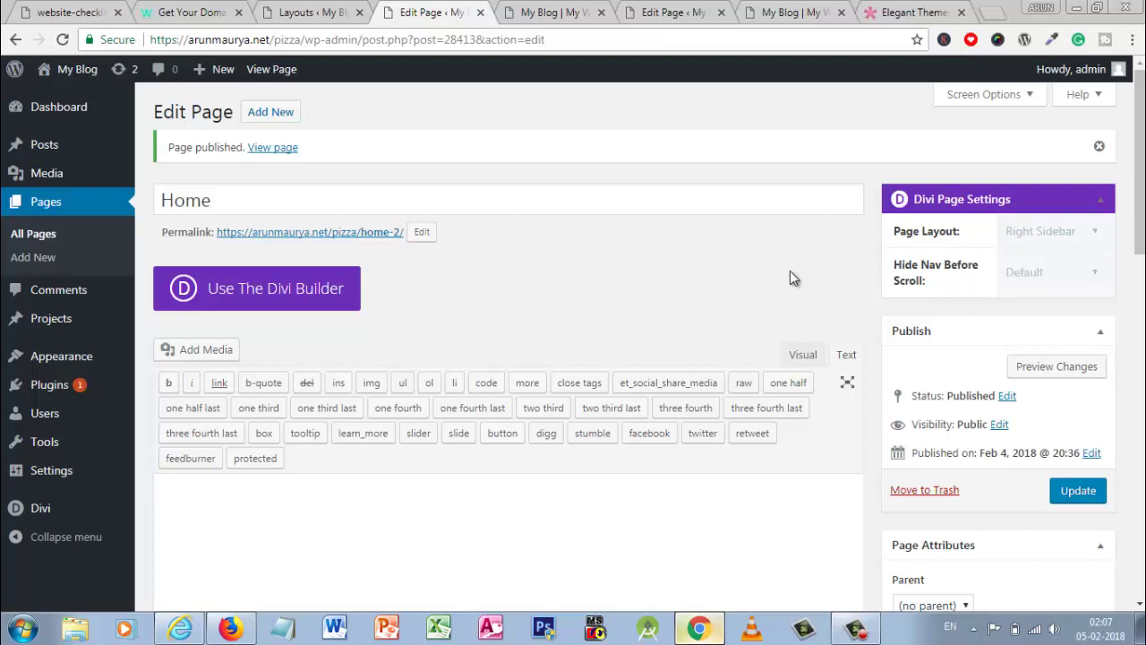
left_click(295, 308)
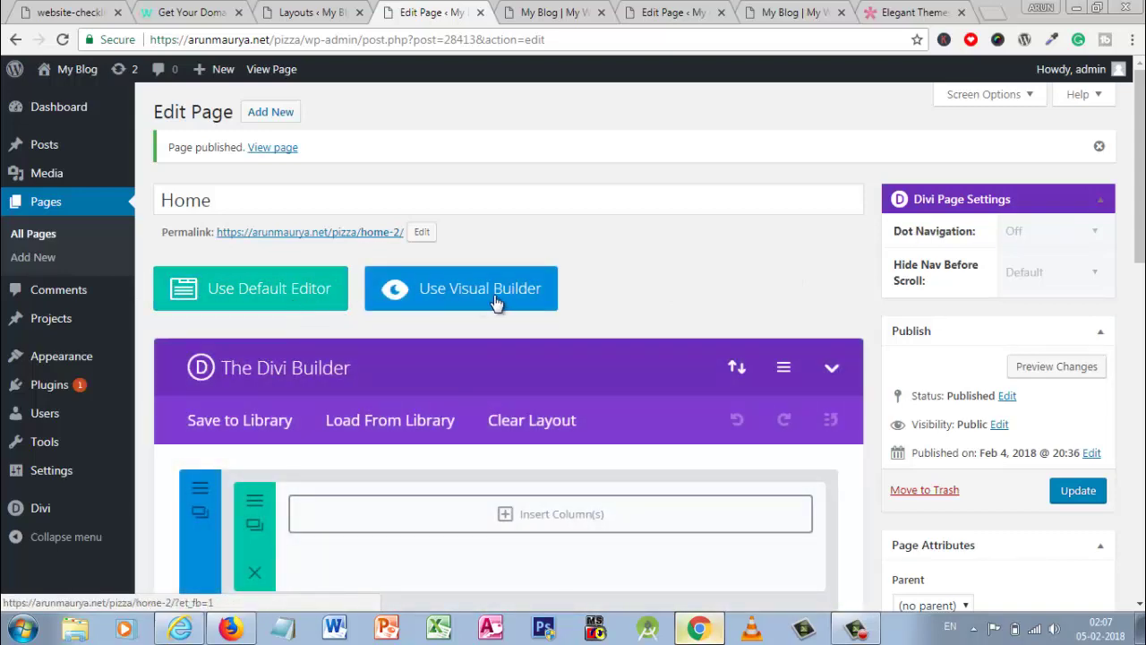
scroll(496, 304, "down", 4)
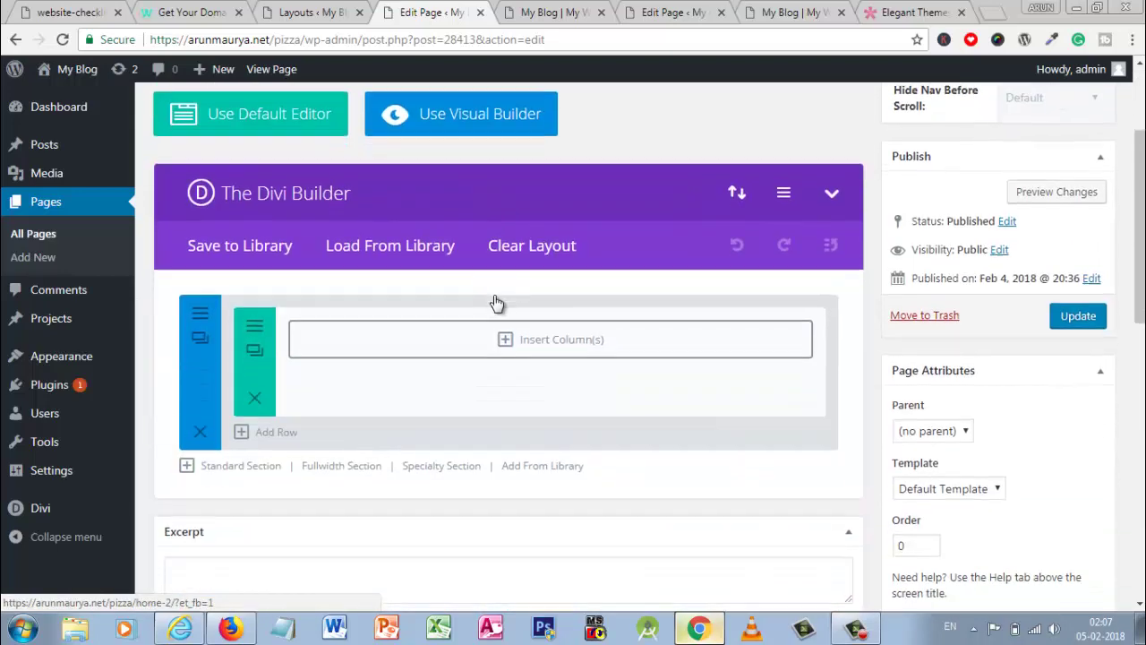
scroll(489, 295, "up", 4)
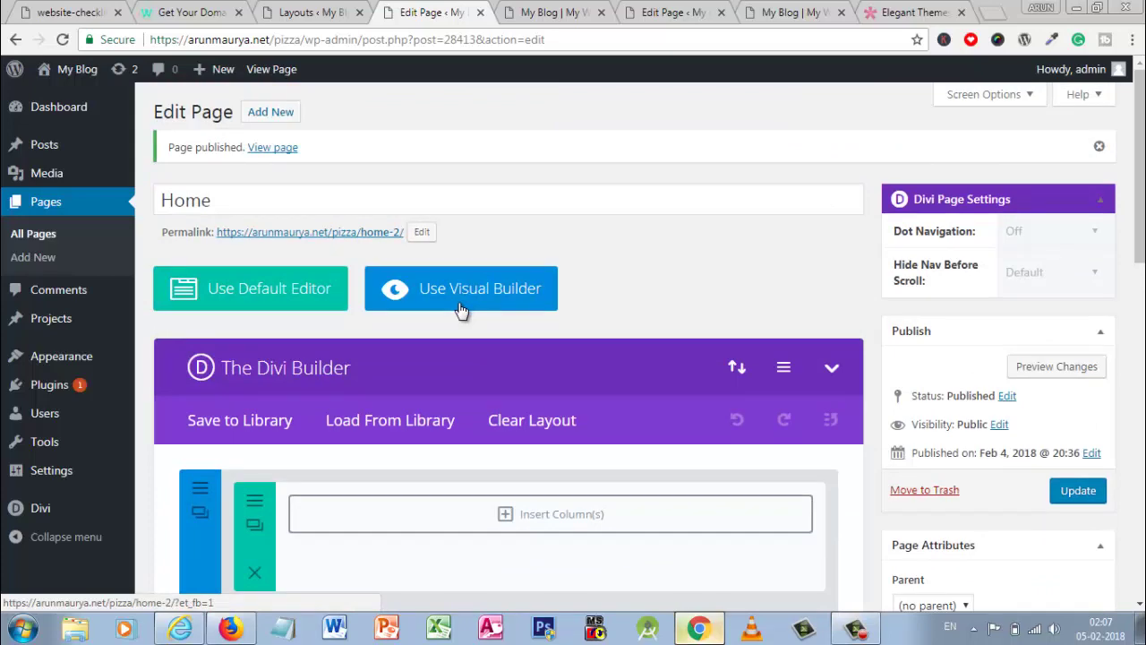
left_click(460, 309)
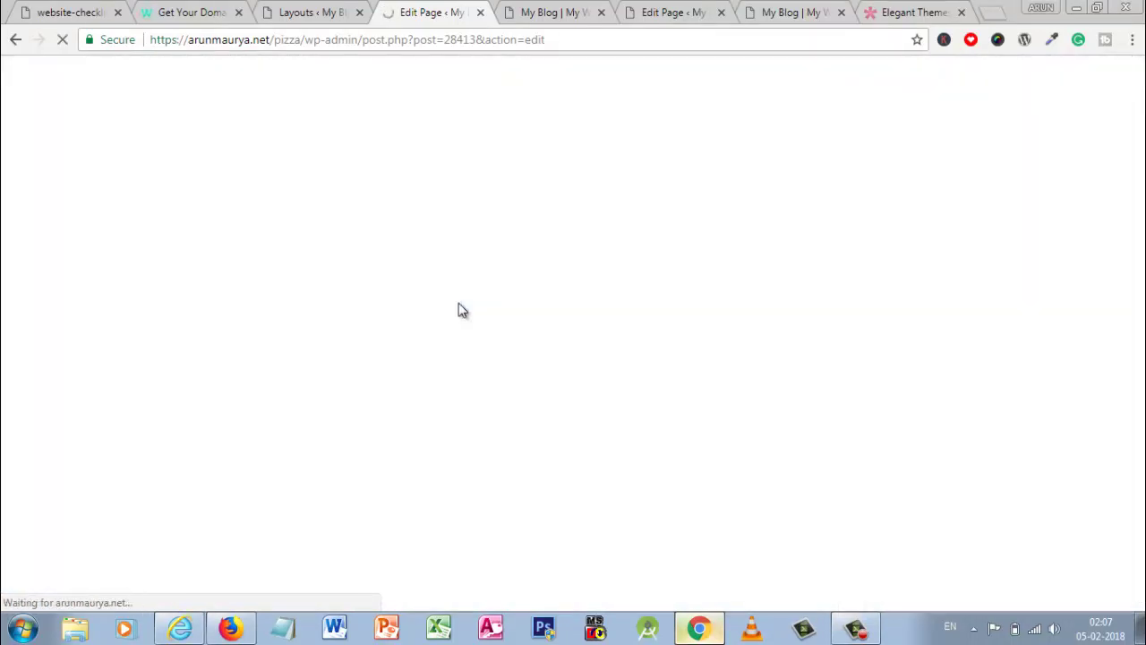
left_click(331, 10)
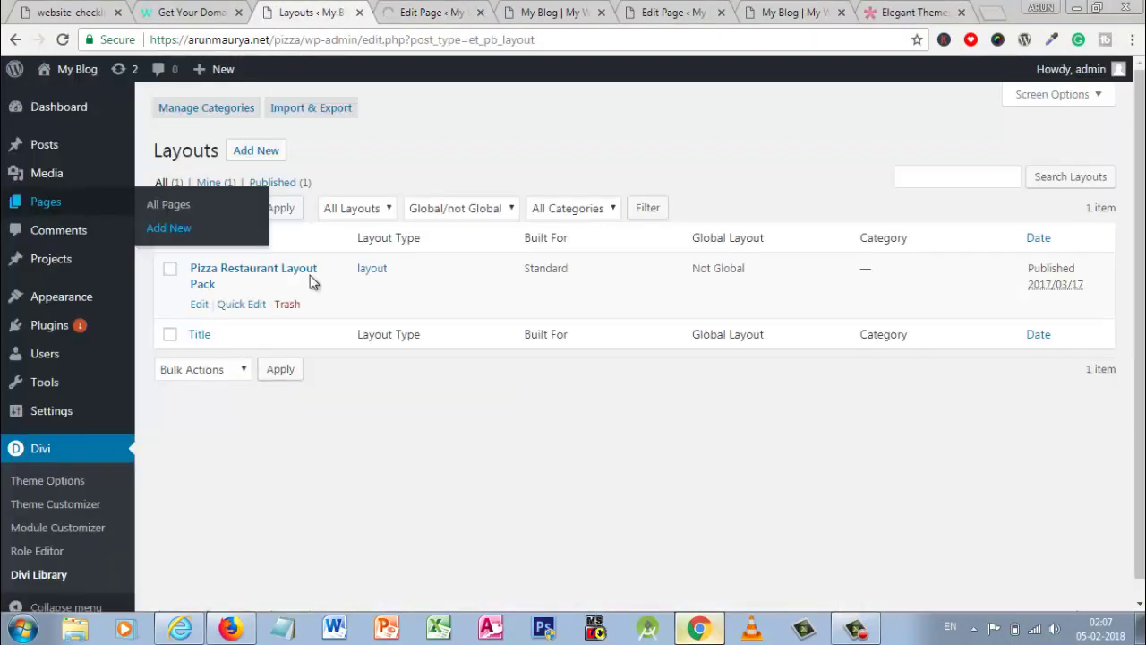
left_click(444, 10)
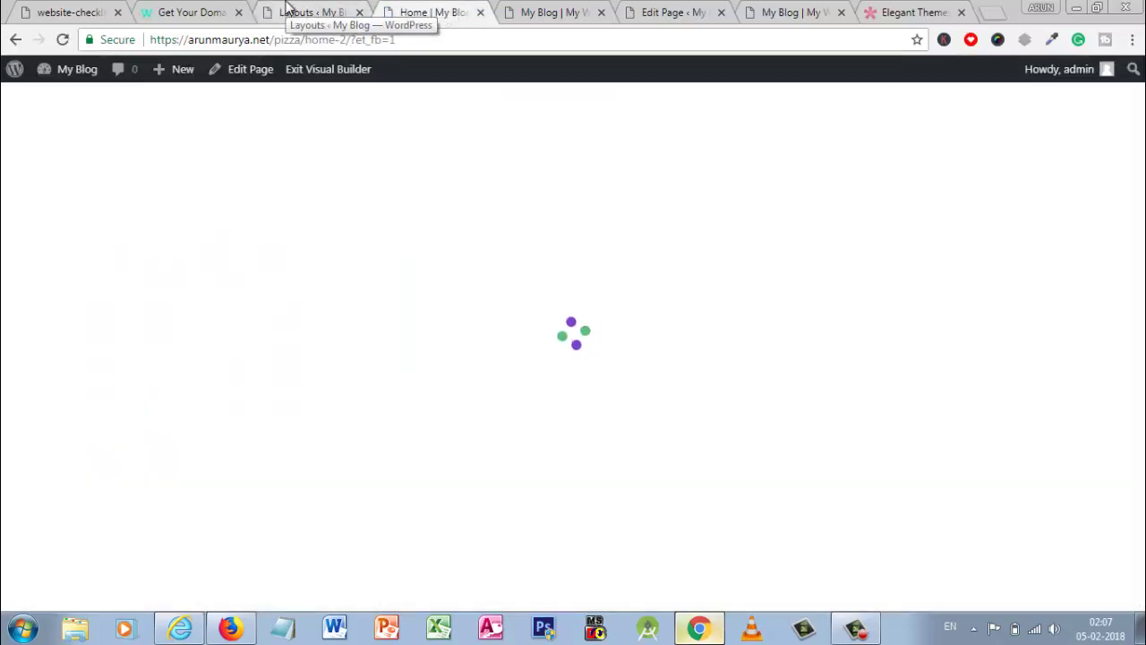
left_click(286, 9)
left_click(437, 9)
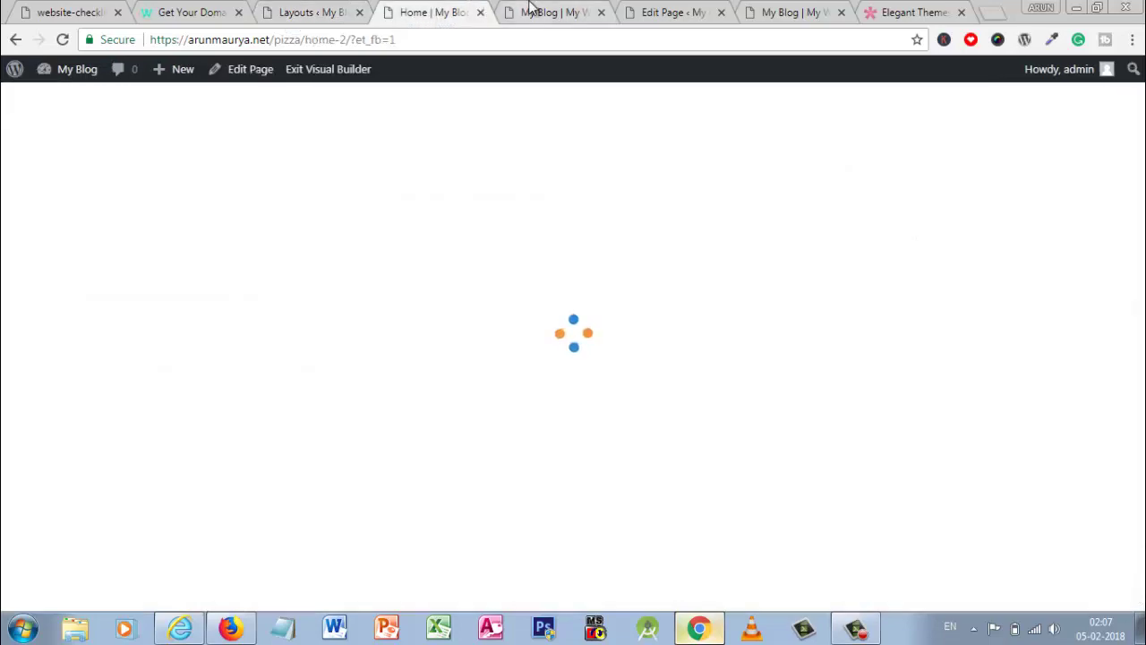
- Review the finished pizza website in the My Blog tab from the header to the contact form
left_click(530, 9)
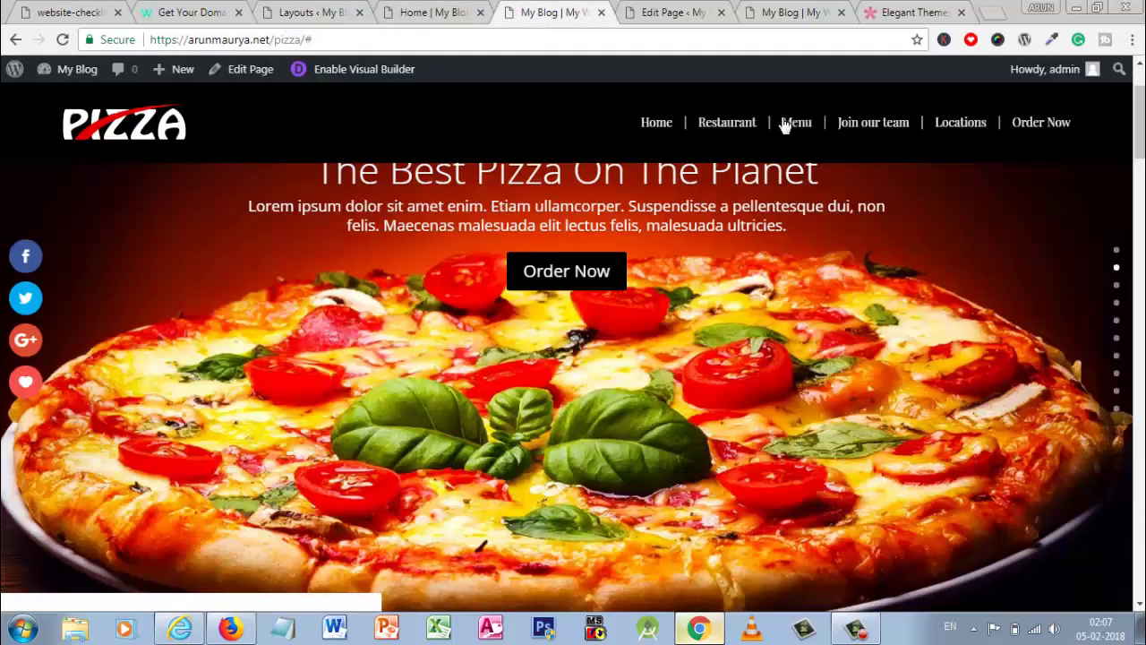
scroll(400, 141, "up", 2)
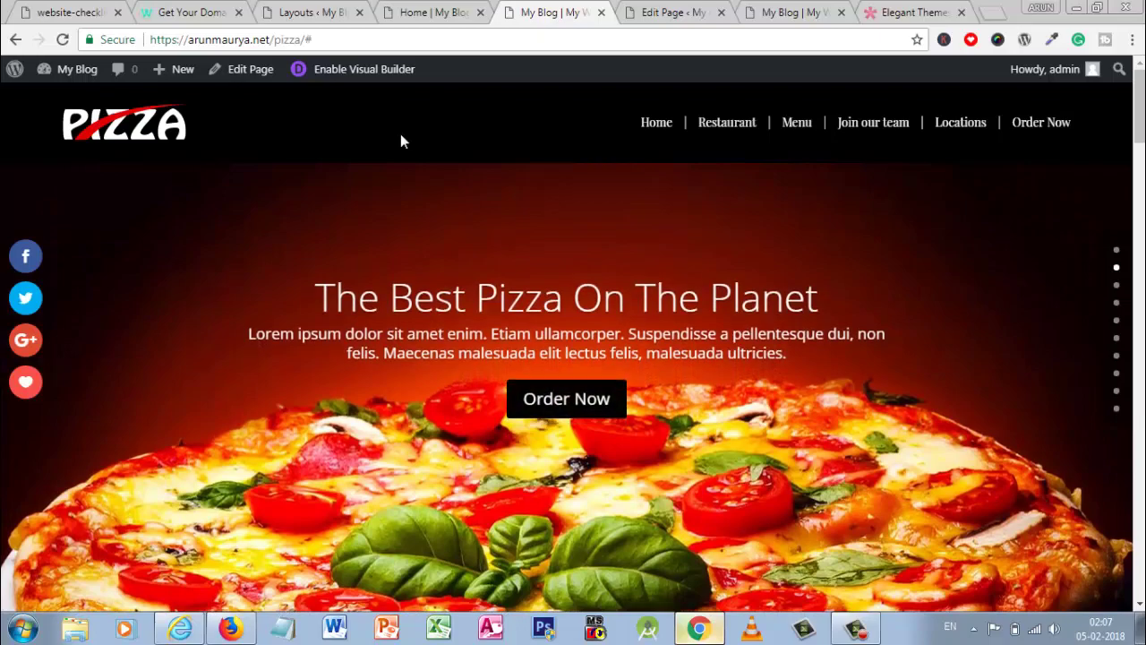
scroll(642, 254, "down", 5)
scroll(641, 254, "down", 15)
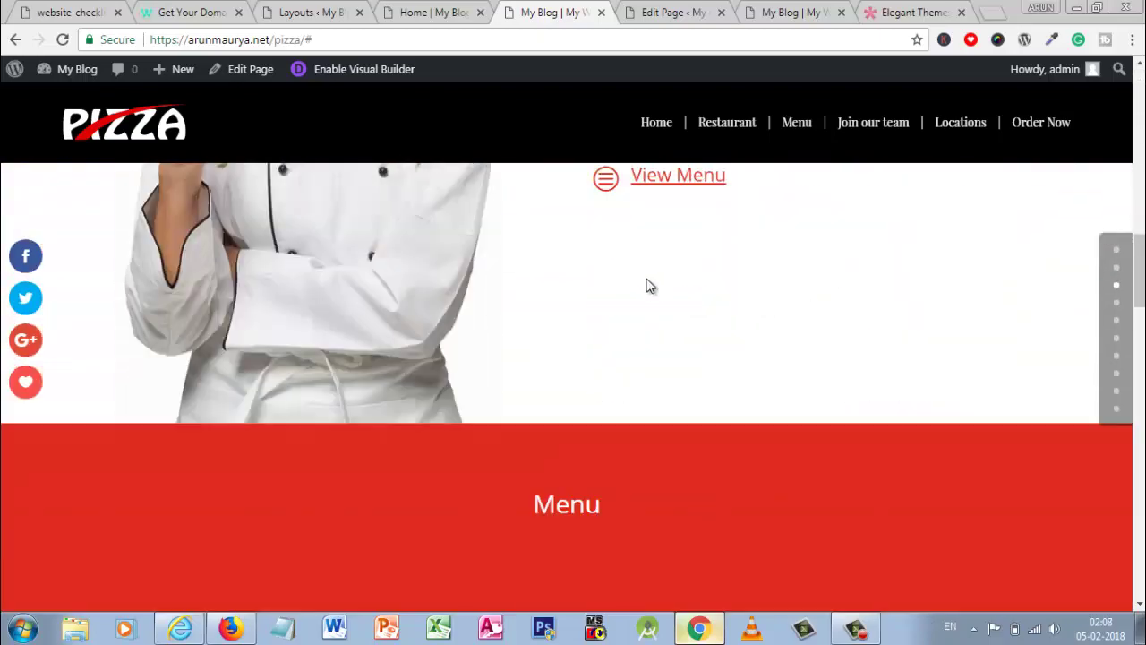
scroll(572, 458, "down", 5)
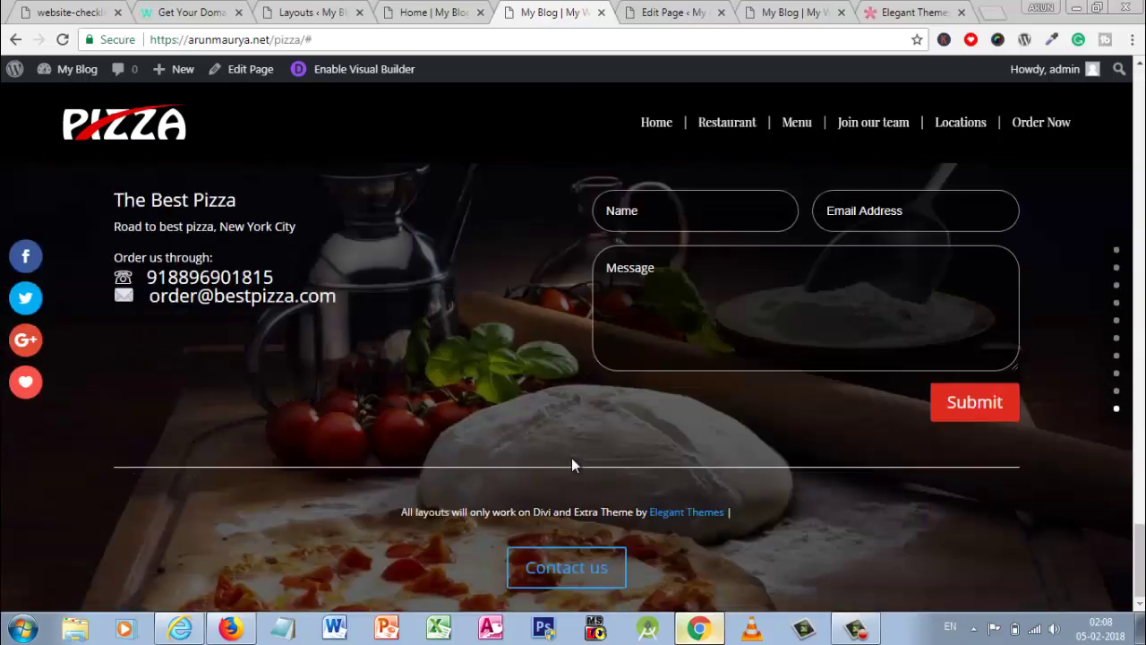
scroll(571, 457, "up", 6)
- Load the saved Pizza Restaurant layout from the library into the Home page with Replace existing content enabled
left_click(430, 11)
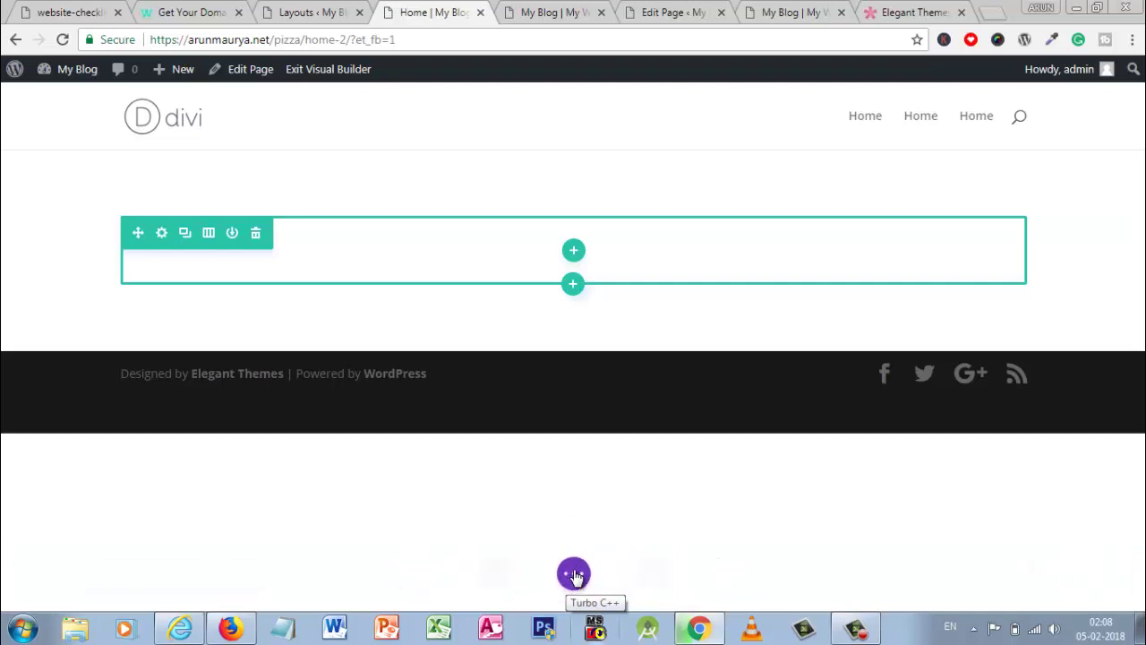
mouse_move(575, 574)
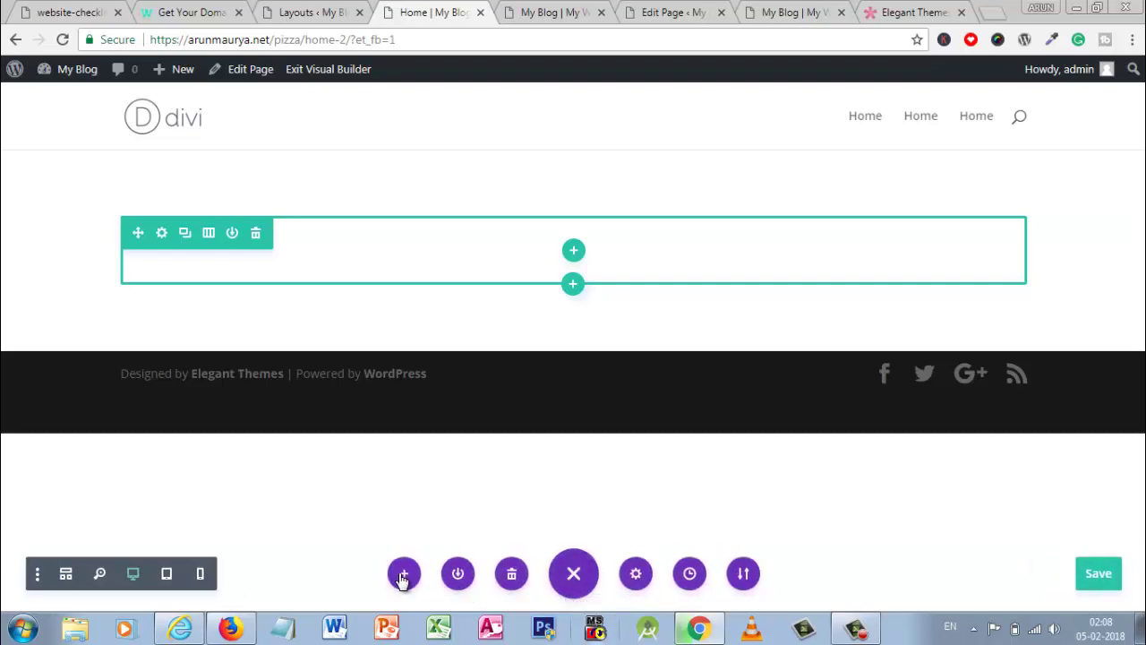
left_click(403, 574)
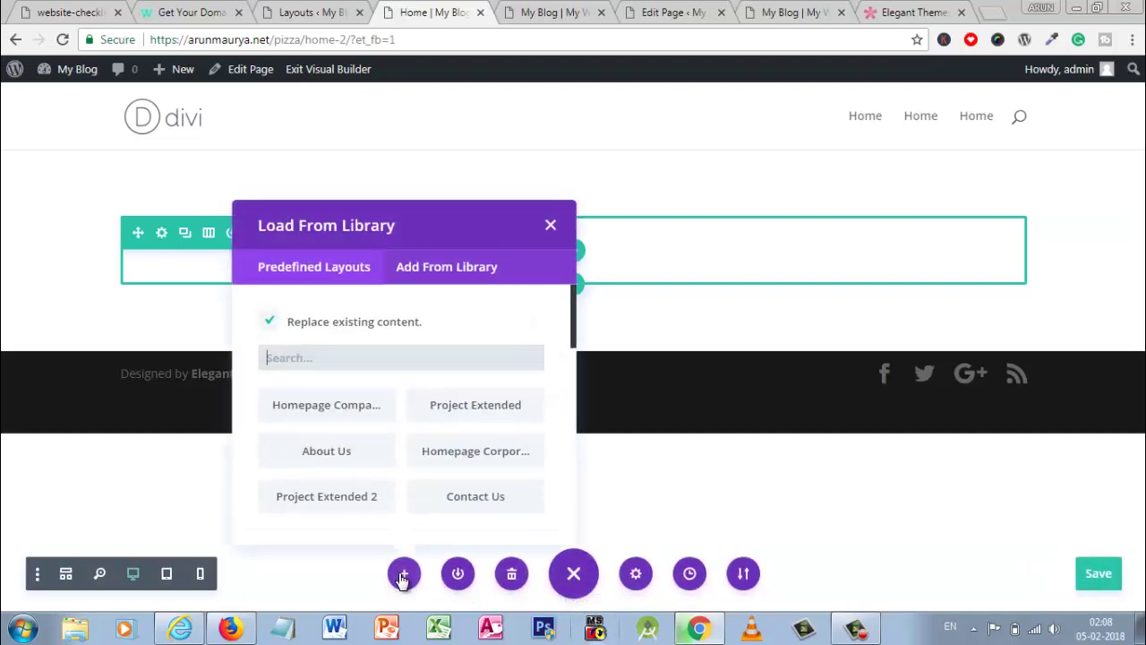
left_click(446, 266)
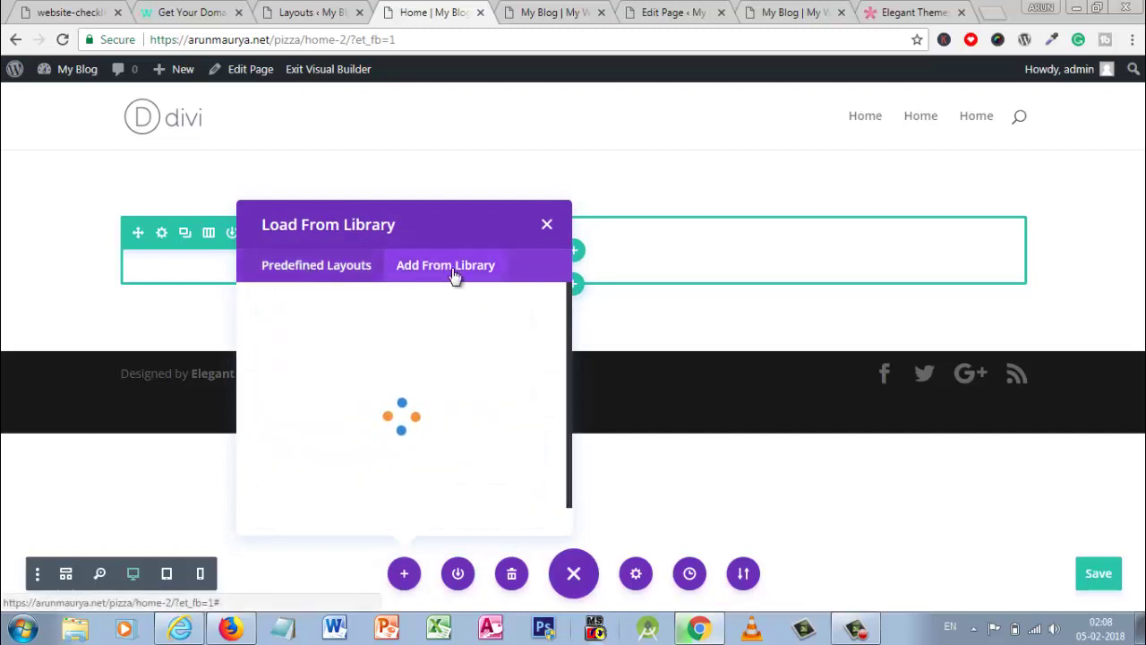
left_click(341, 280)
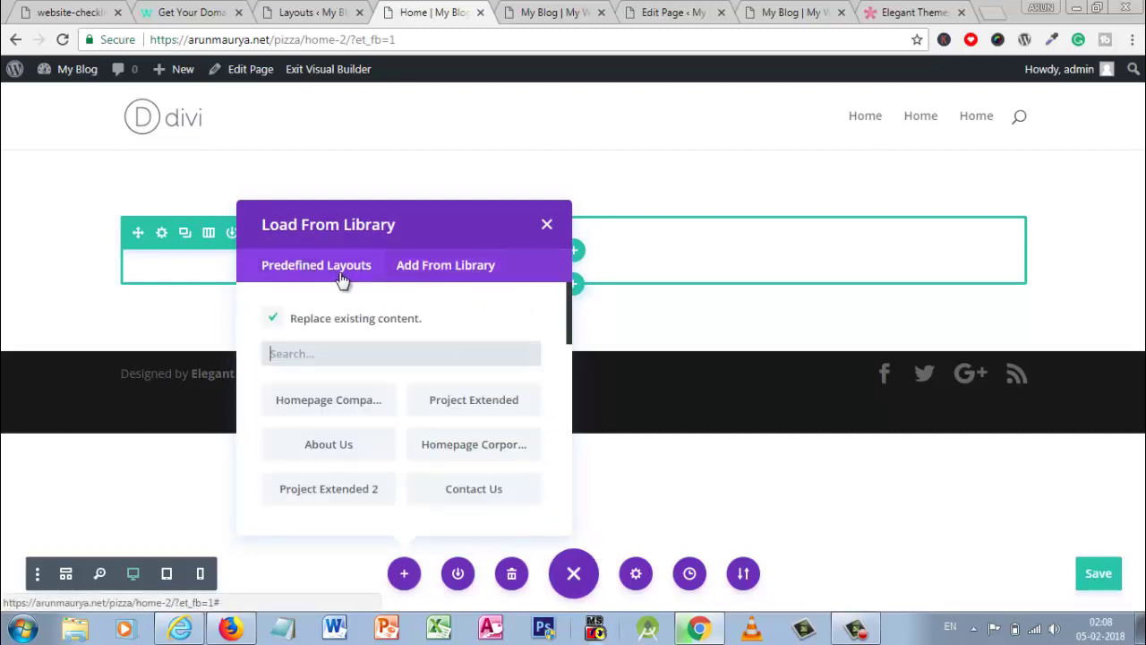
left_click(271, 321)
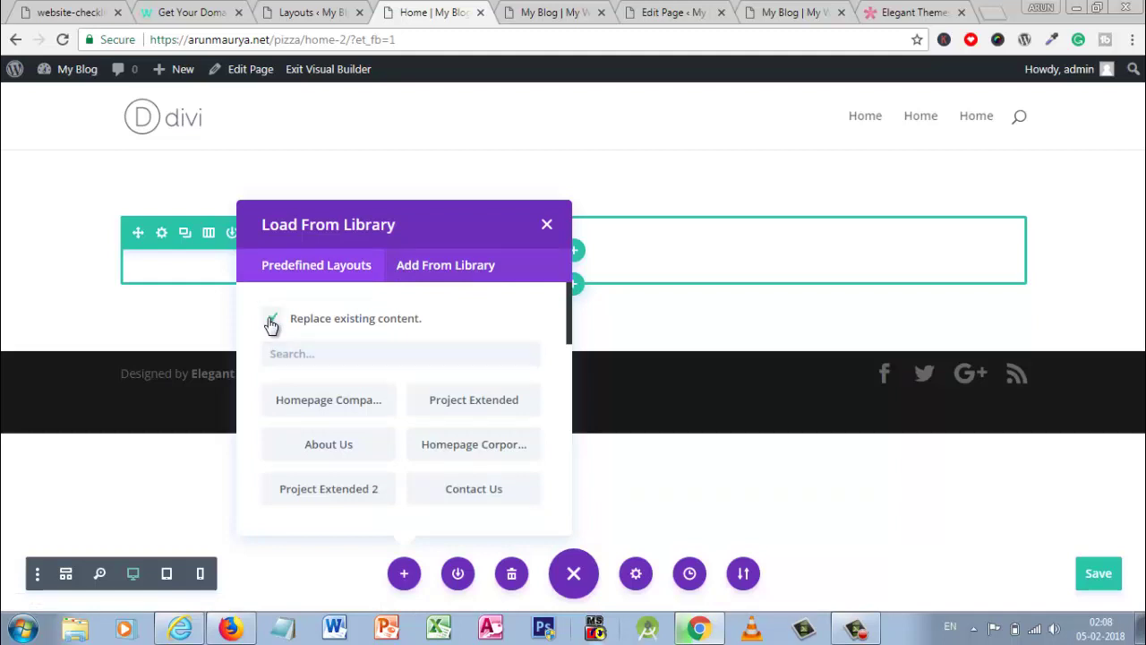
left_click(439, 273)
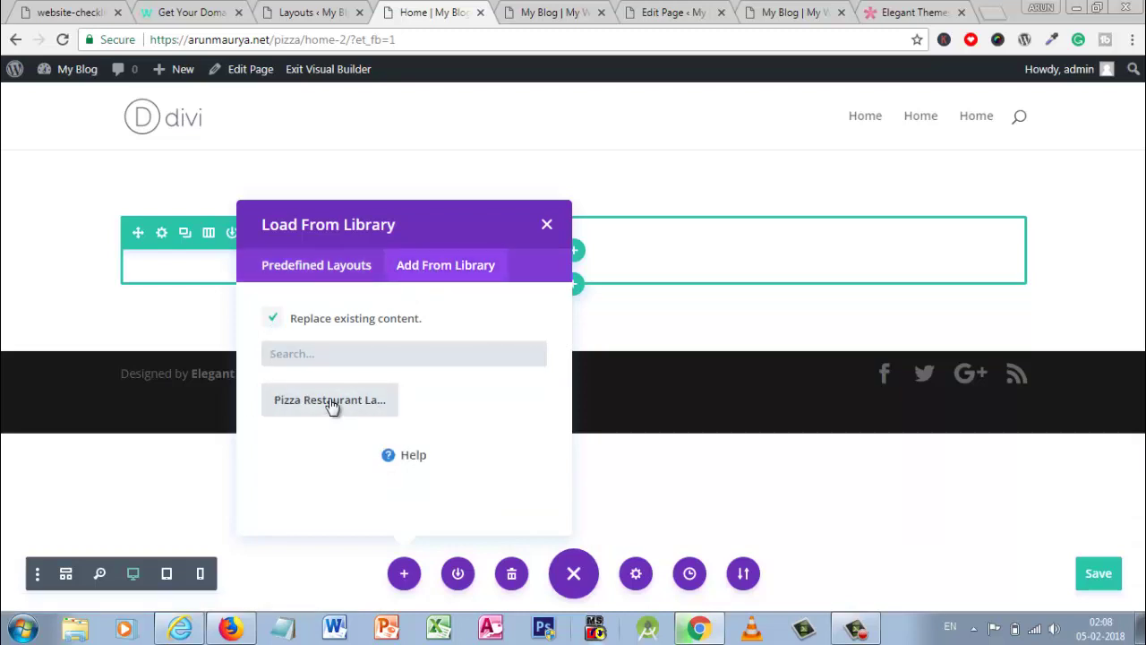
left_click(338, 9)
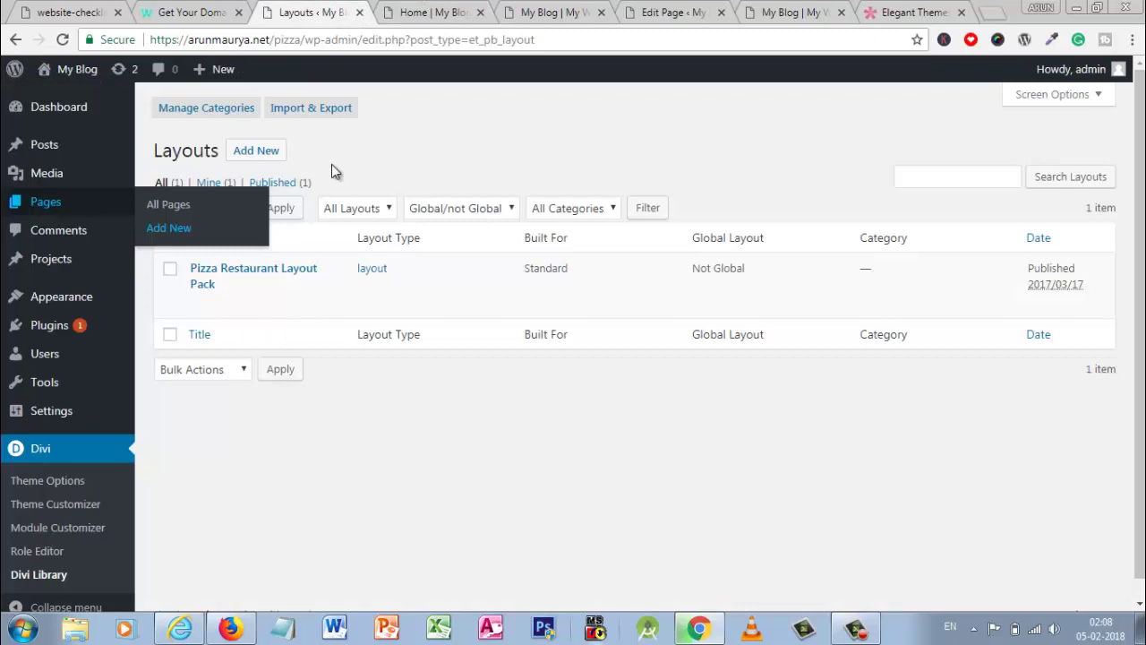
left_click(383, 9)
left_click(380, 421)
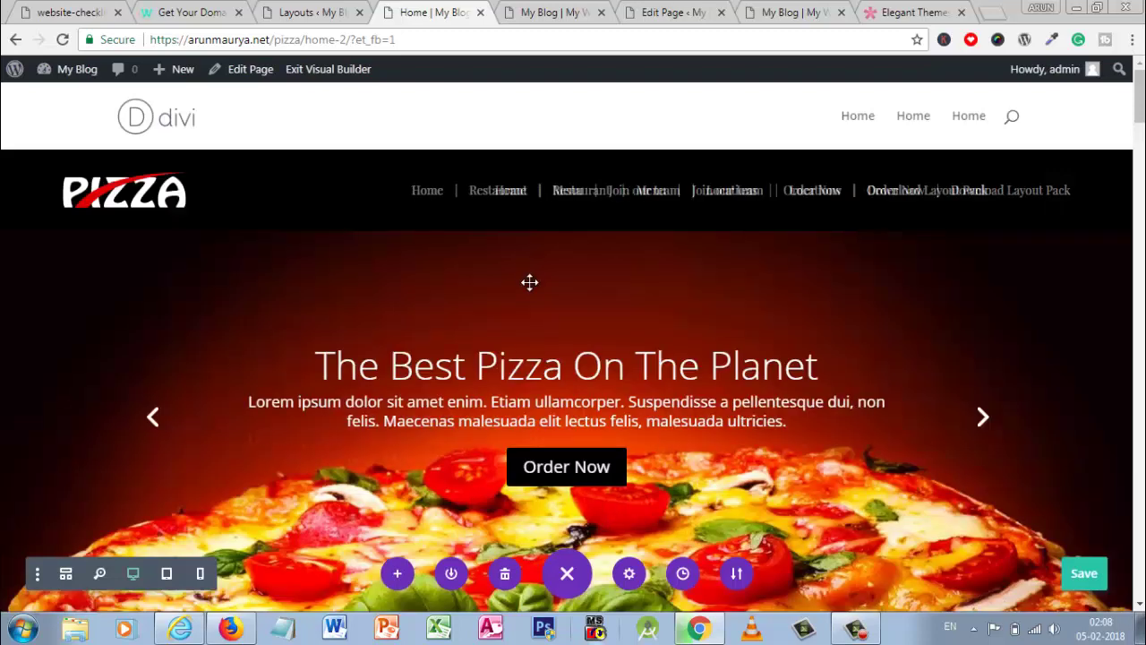
- Save the Home page and exit the Visual Builder to review its header menus and sections
scroll(530, 282, "down", 5)
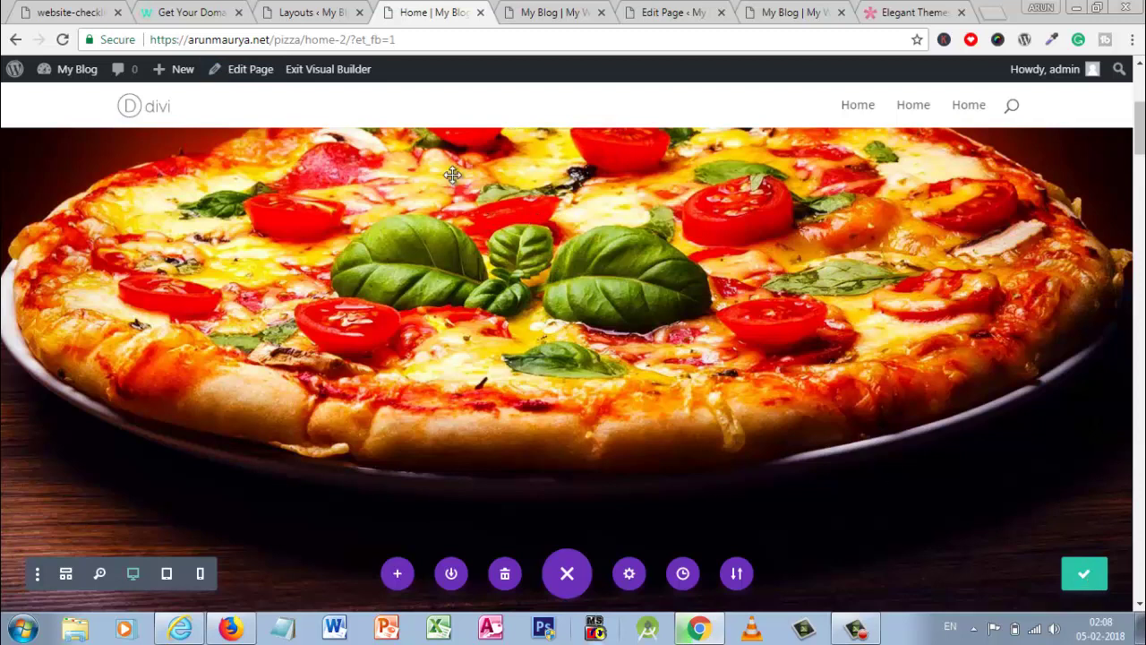
left_click(316, 70)
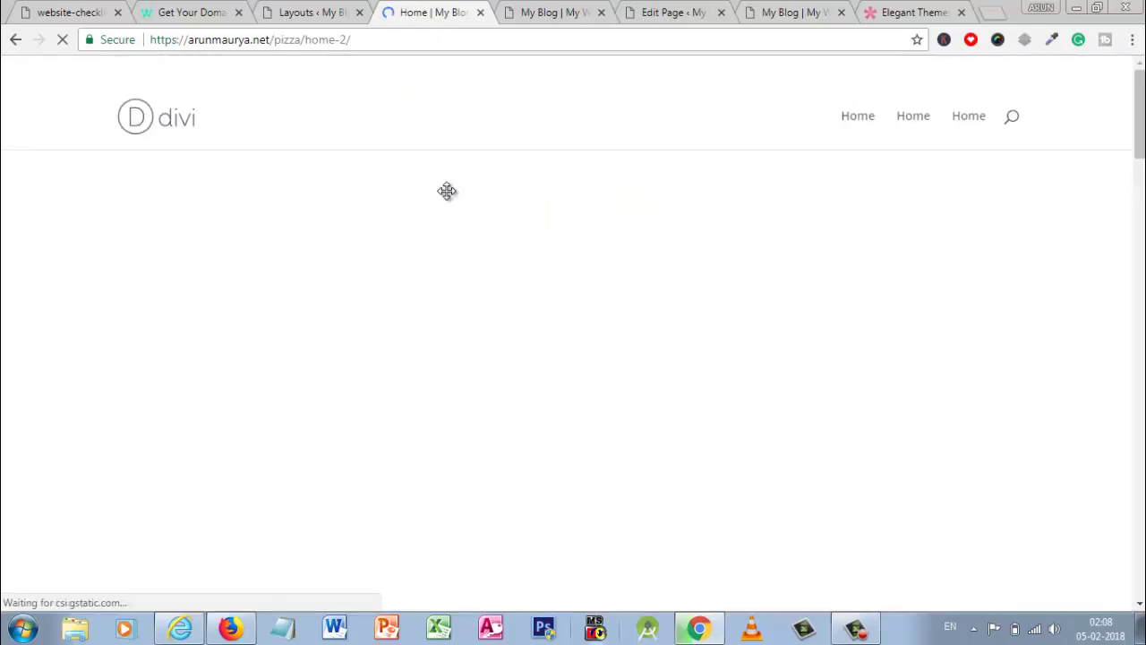
scroll(454, 324, "down", 4)
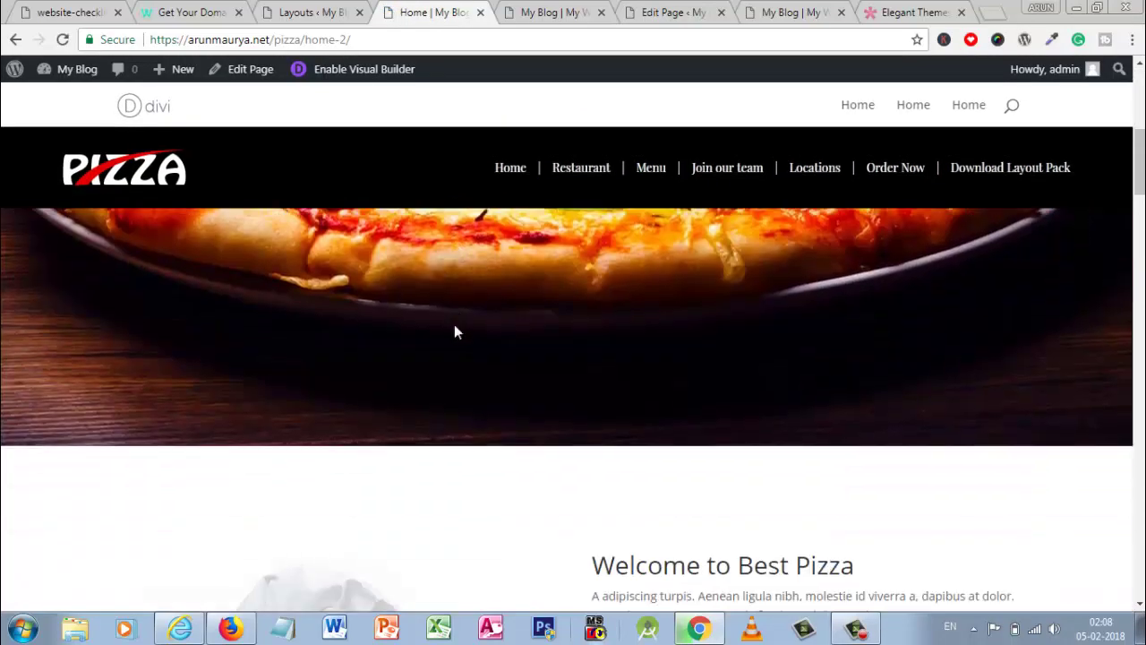
scroll(454, 331, "up", 4)
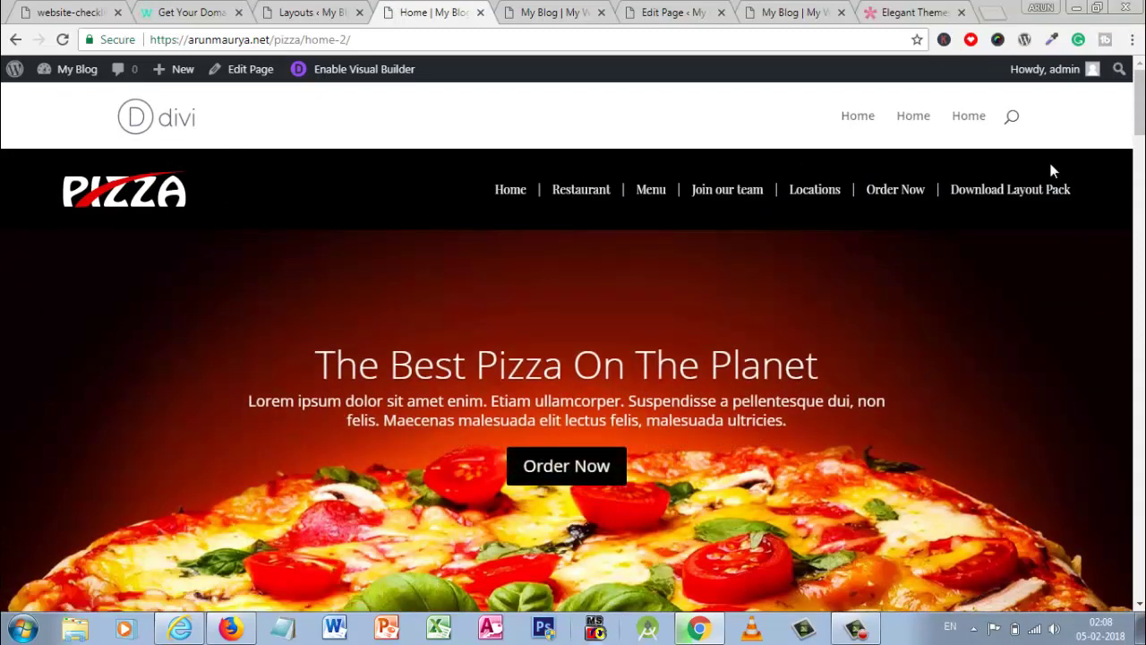
scroll(574, 359, "down", 15)
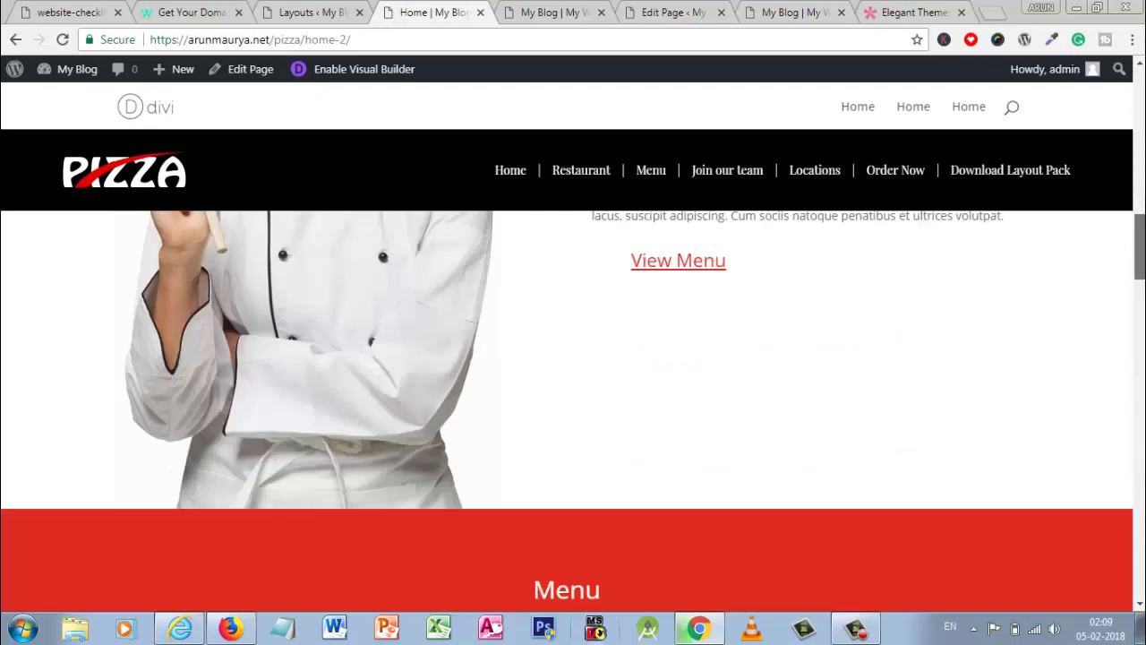
scroll(573, 359, "up", 15)
scroll(965, 140, "up", 1)
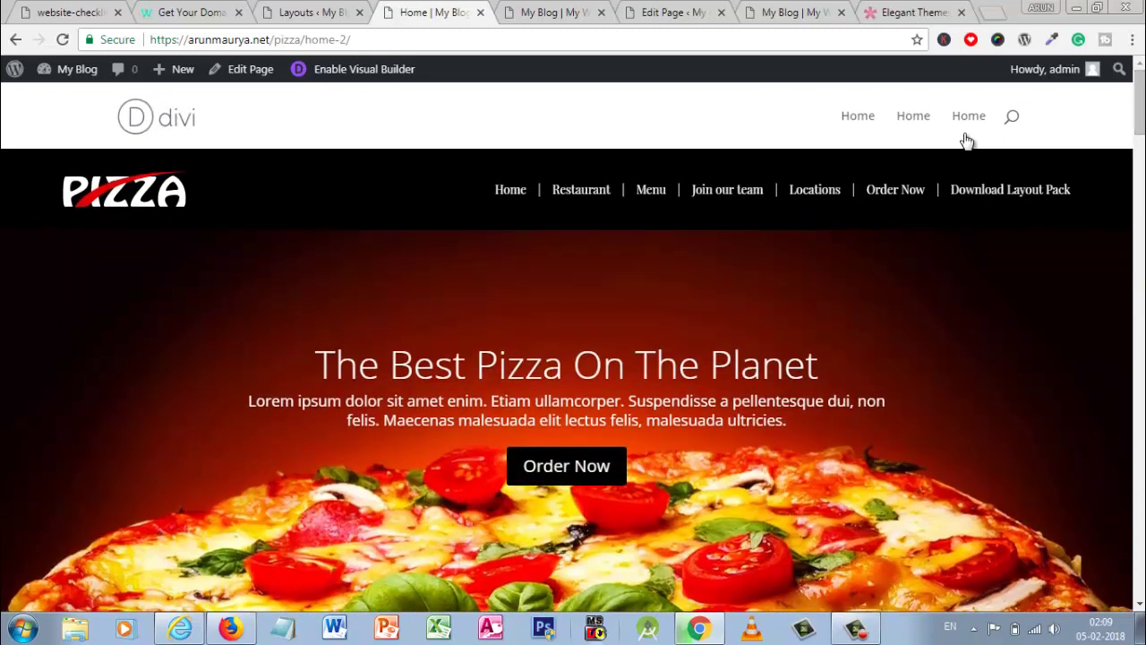
left_click(319, 10)
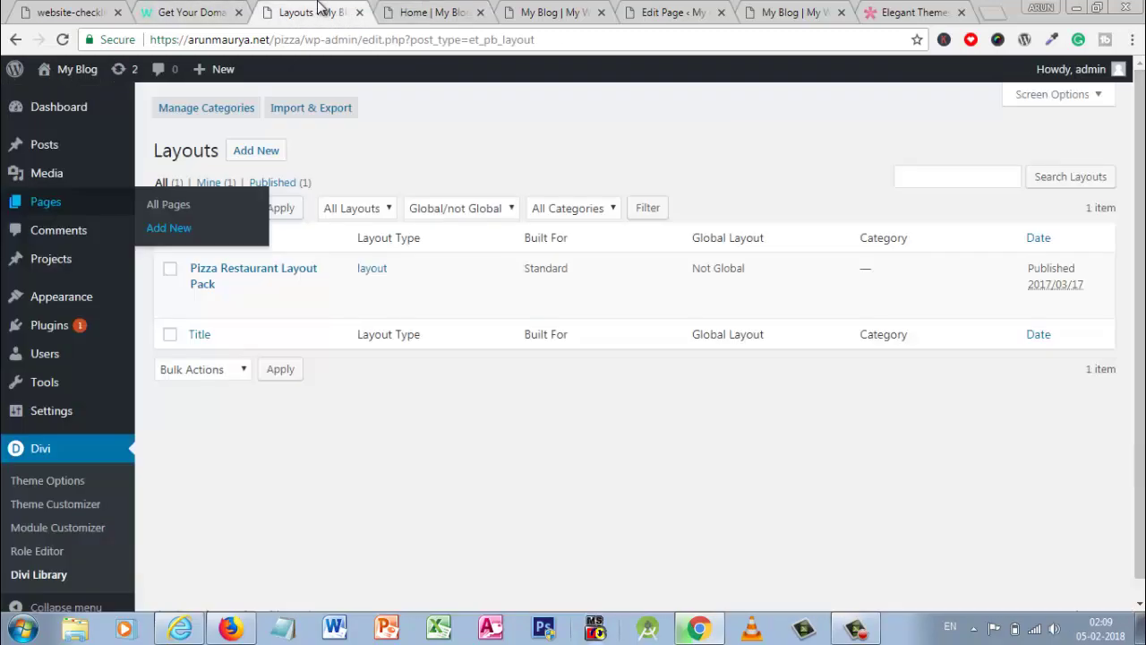
left_click(439, 11)
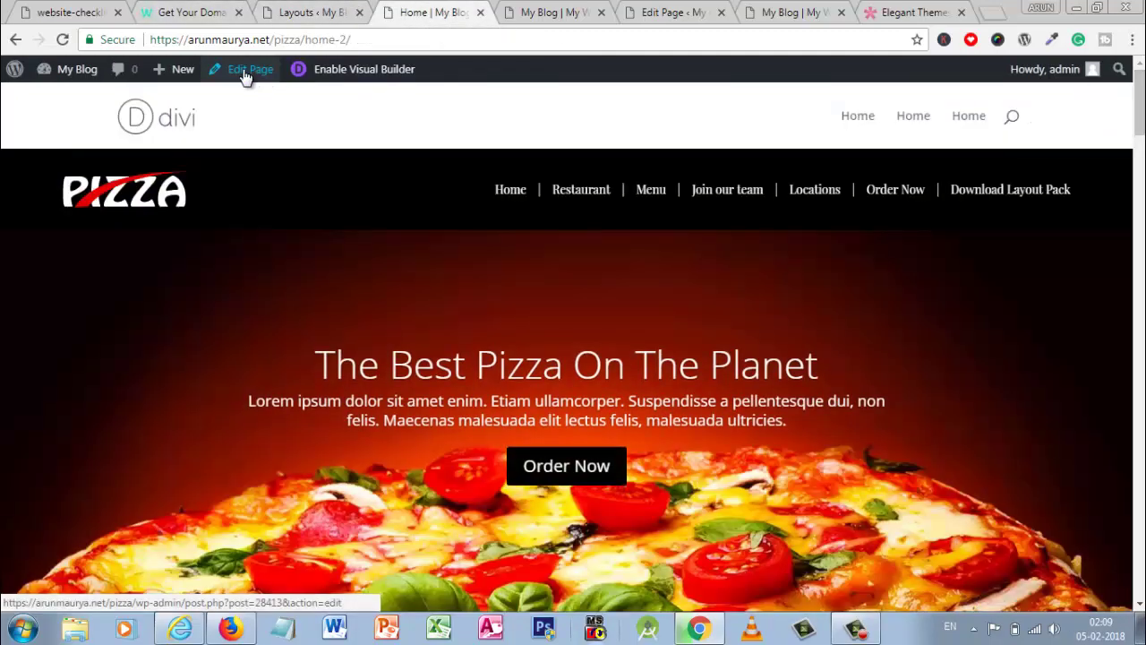
- Open the Home page's WordPress editor in a new tab and switch to it
right_click(243, 69)
left_click(296, 80)
left_click(488, 11)
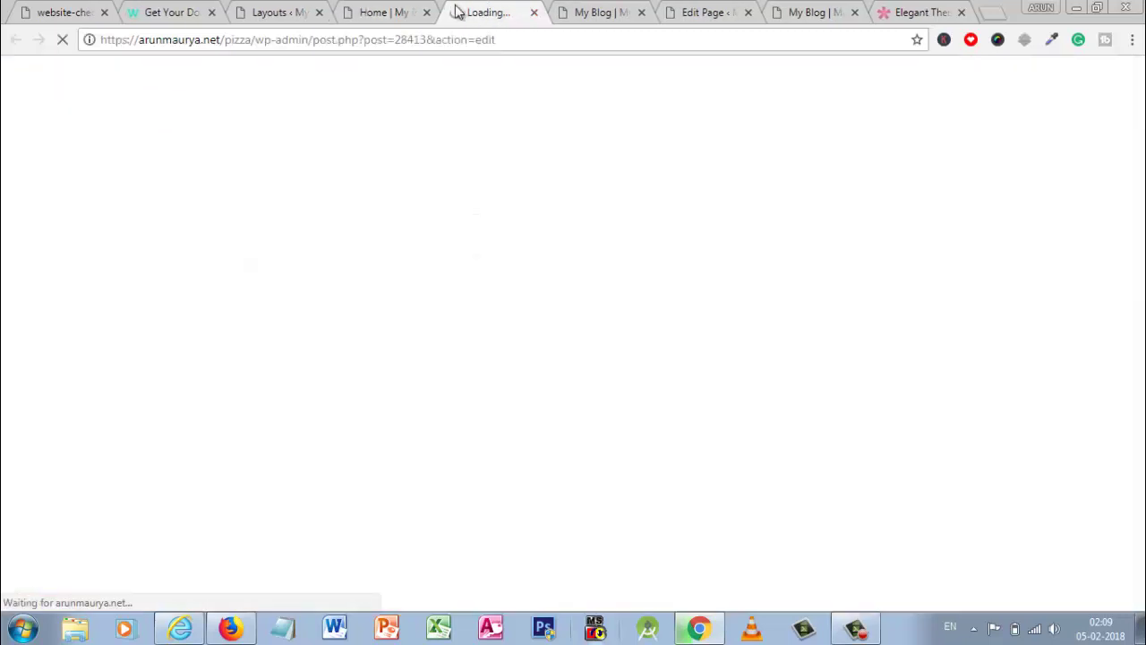
left_click(369, 11)
left_click(508, 7)
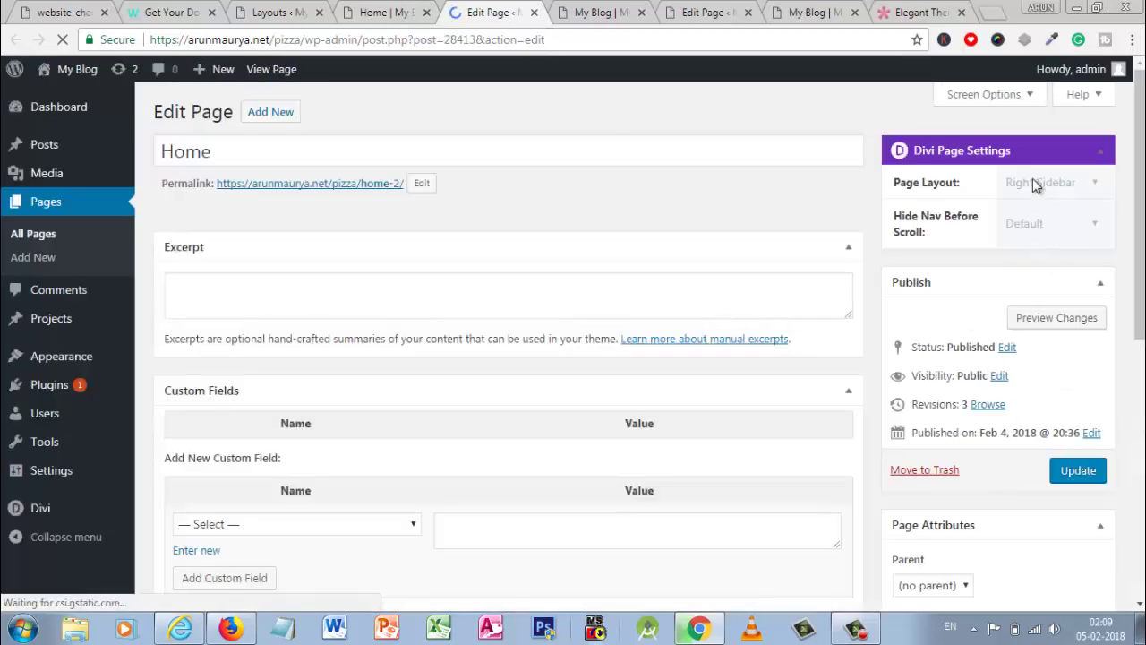
- Set the Home page's template to Blank Page in its page attributes and update the page
scroll(1033, 182, "down", 1)
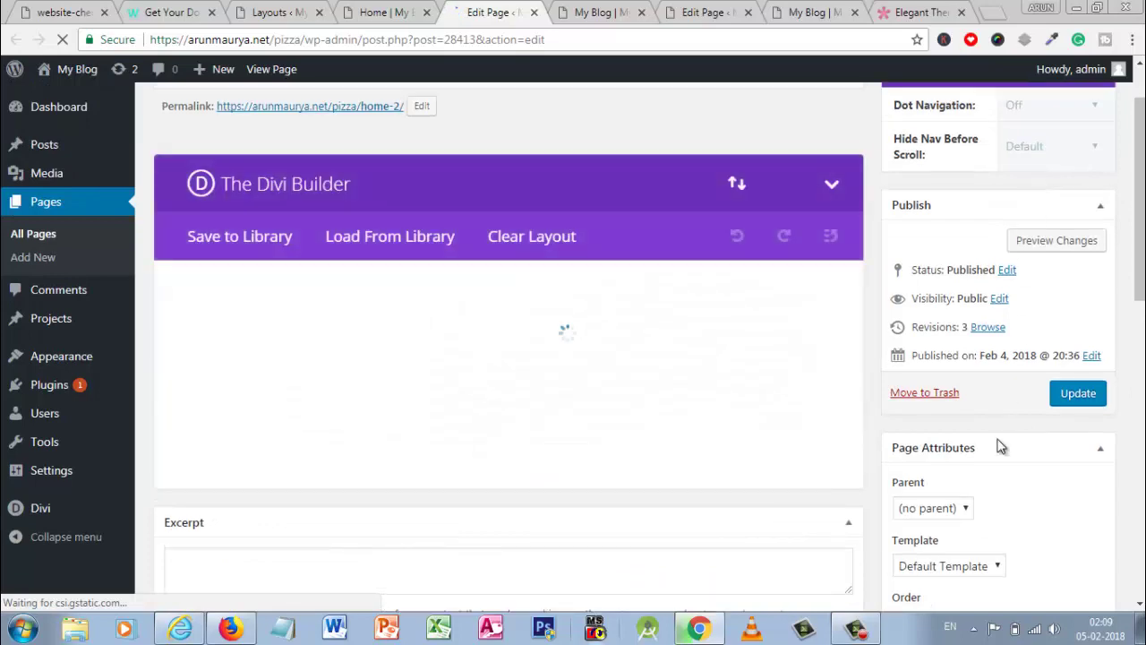
scroll(975, 541, "down", 2)
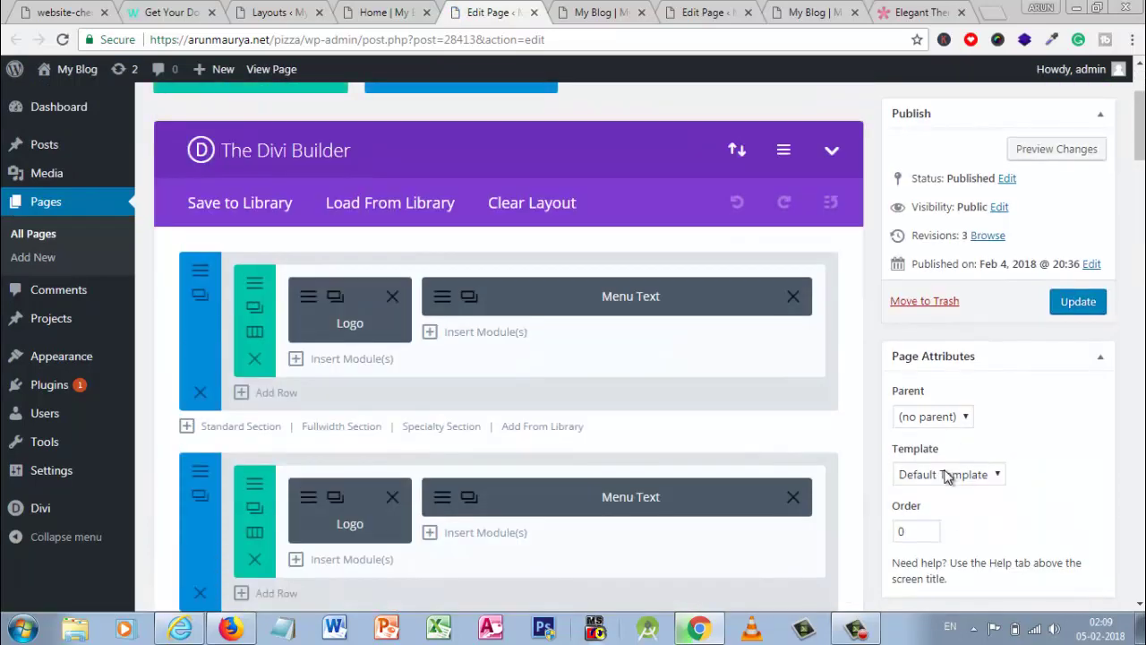
left_click(948, 476)
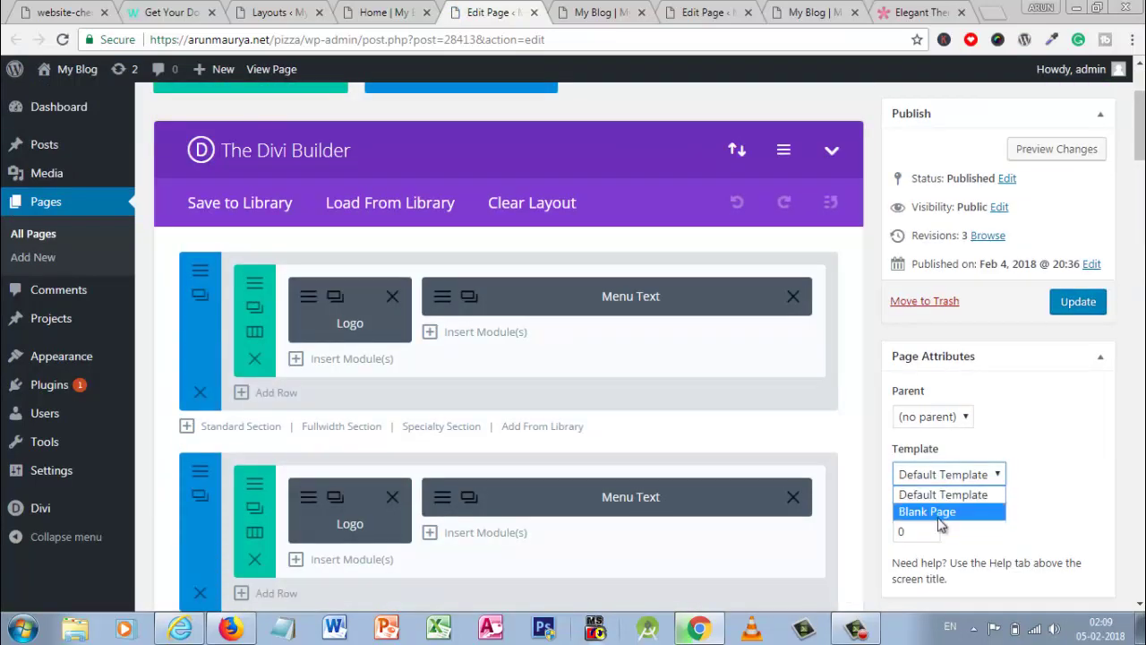
left_click(938, 513)
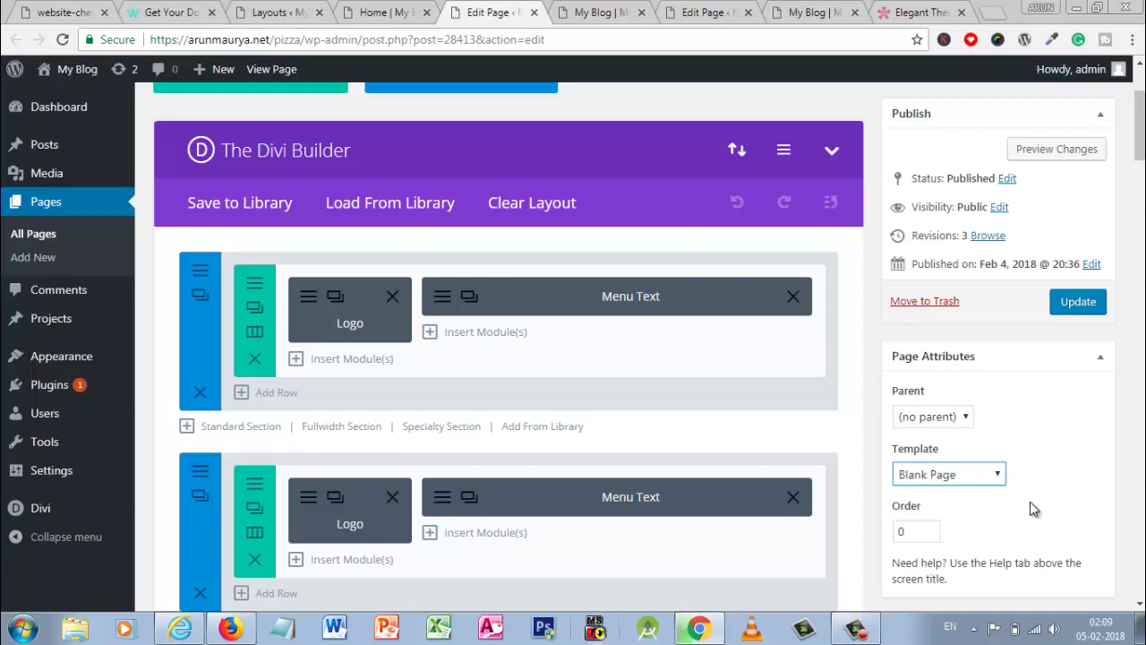
left_click(1075, 304)
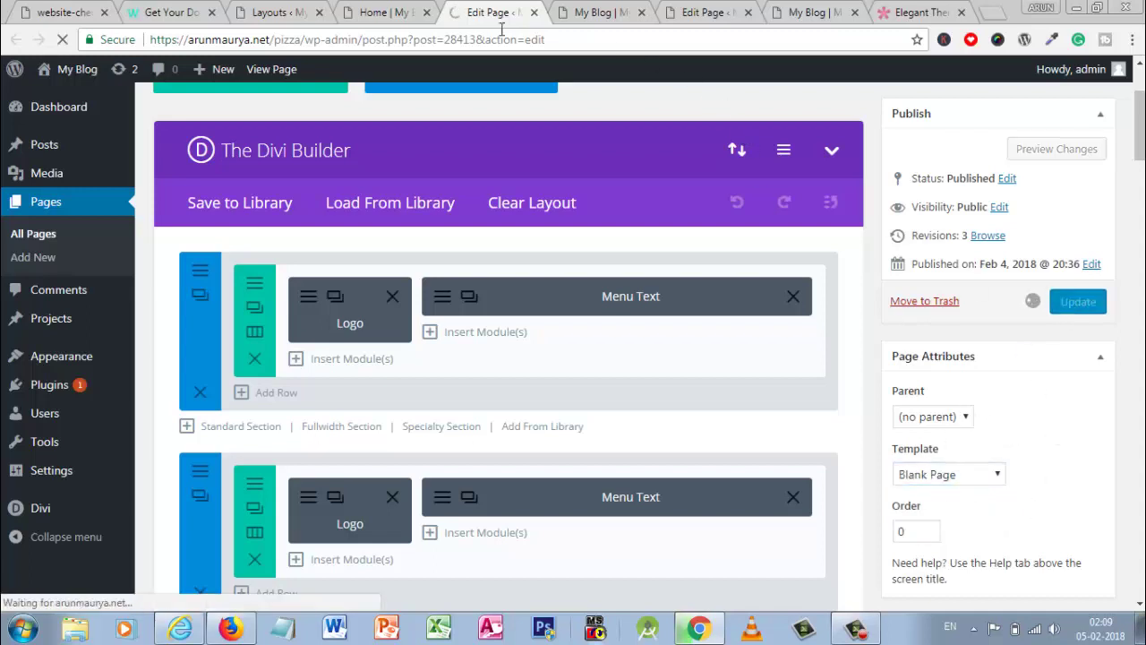
- Open the updated Home page from its permalink in a new tab
scroll(412, 161, "up", 2)
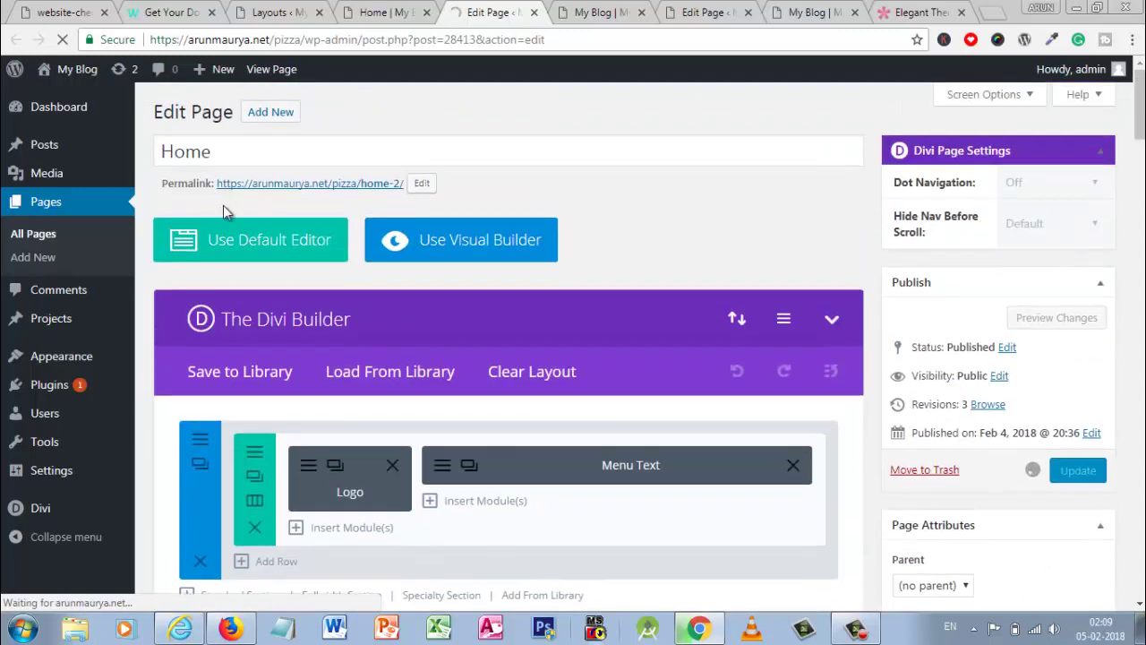
right_click(274, 189)
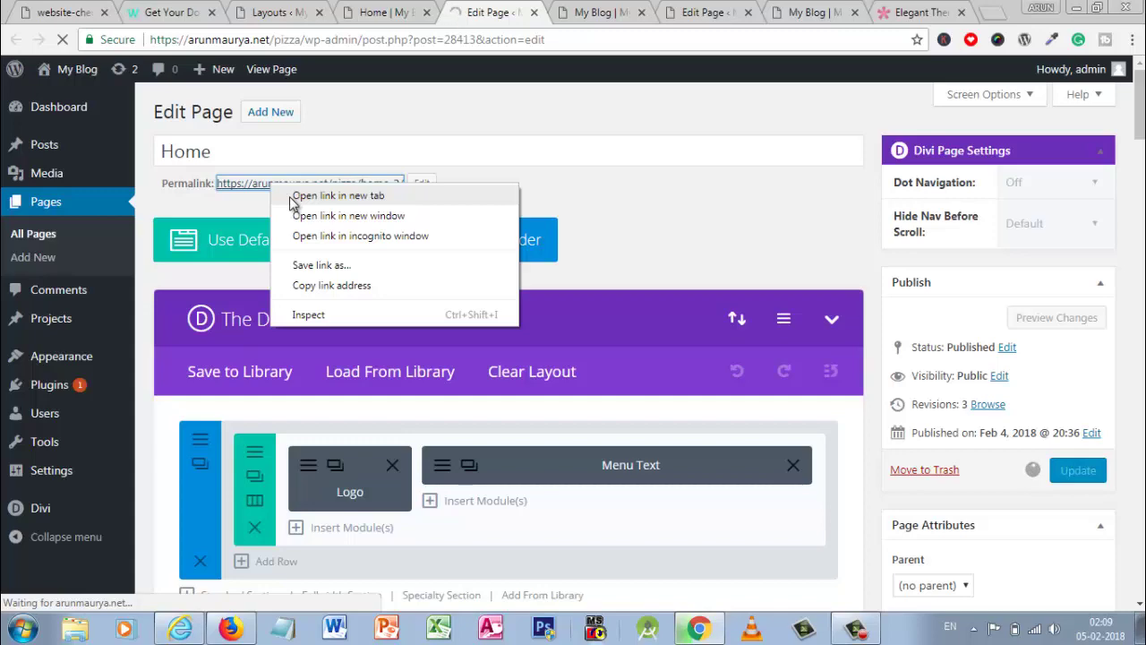
left_click(289, 196)
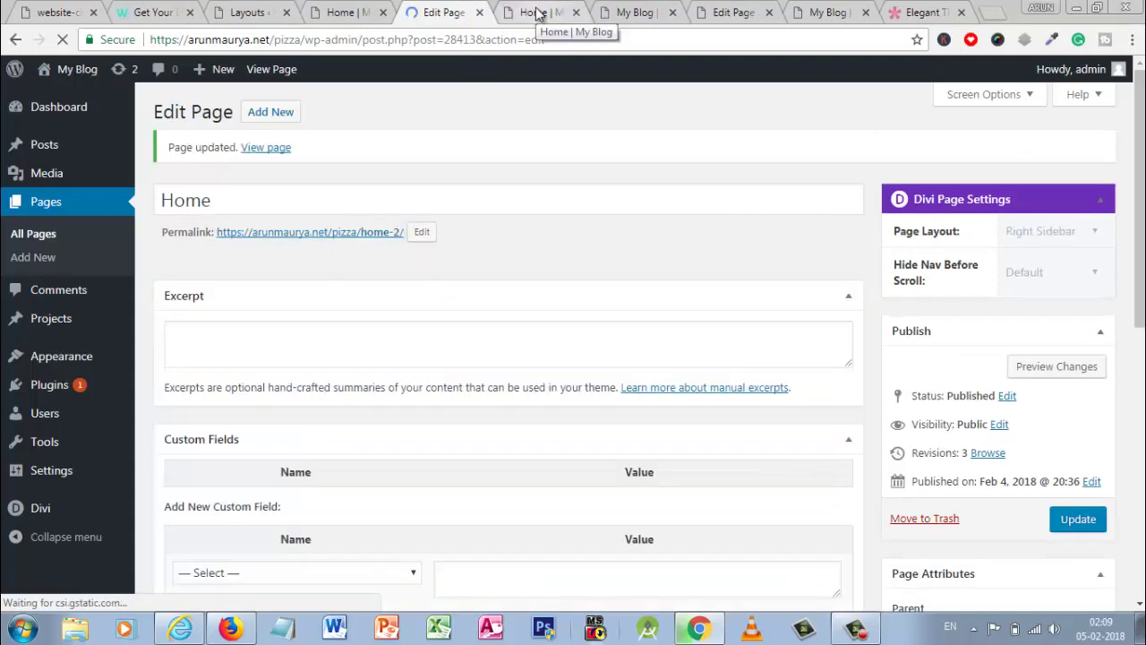
left_click(537, 12)
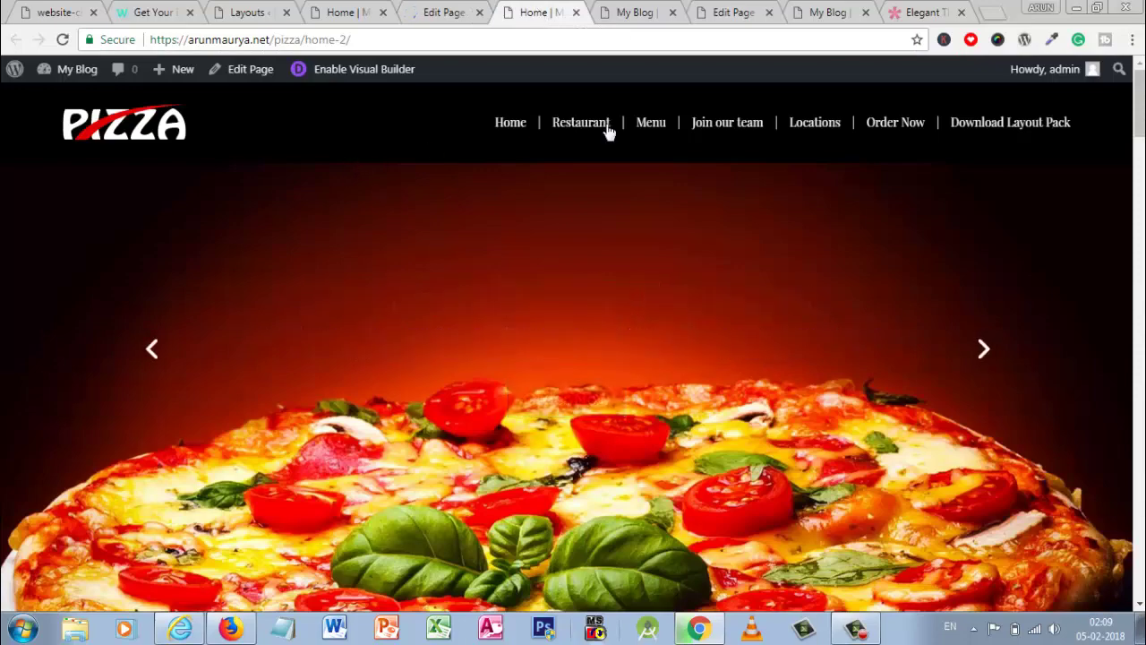
- Review the live Home page from the hero slider through the menu, jobs and locations map to the contact form
scroll(703, 160, "down", 2)
scroll(703, 159, "down", 10)
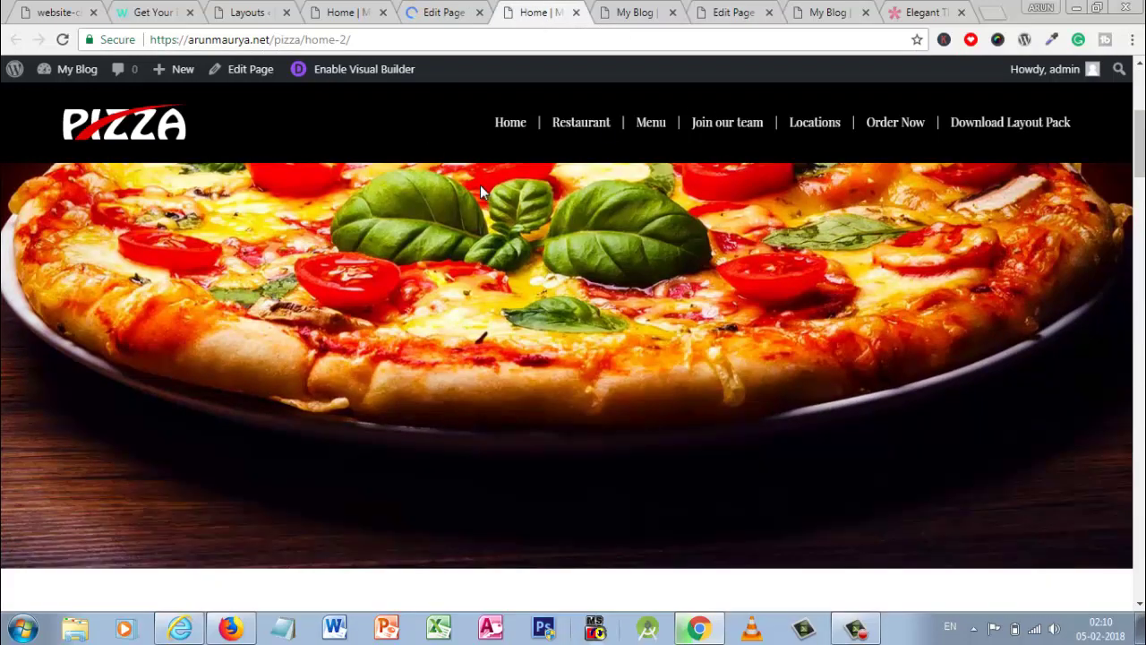
scroll(375, 269, "down", 15)
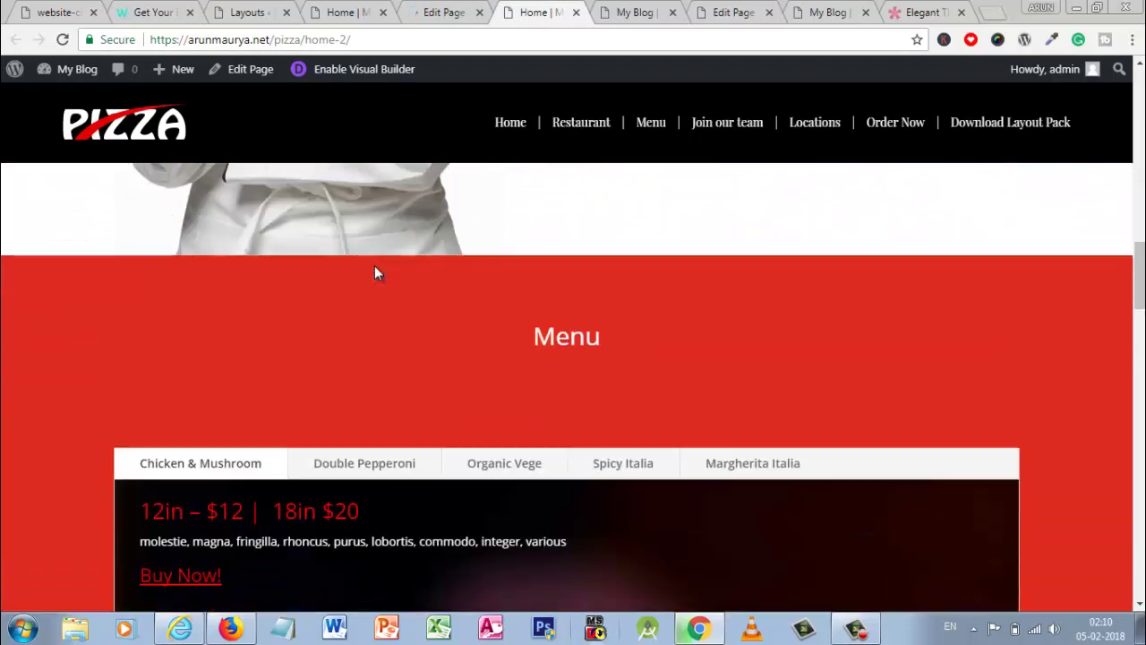
scroll(374, 265, "down", 8)
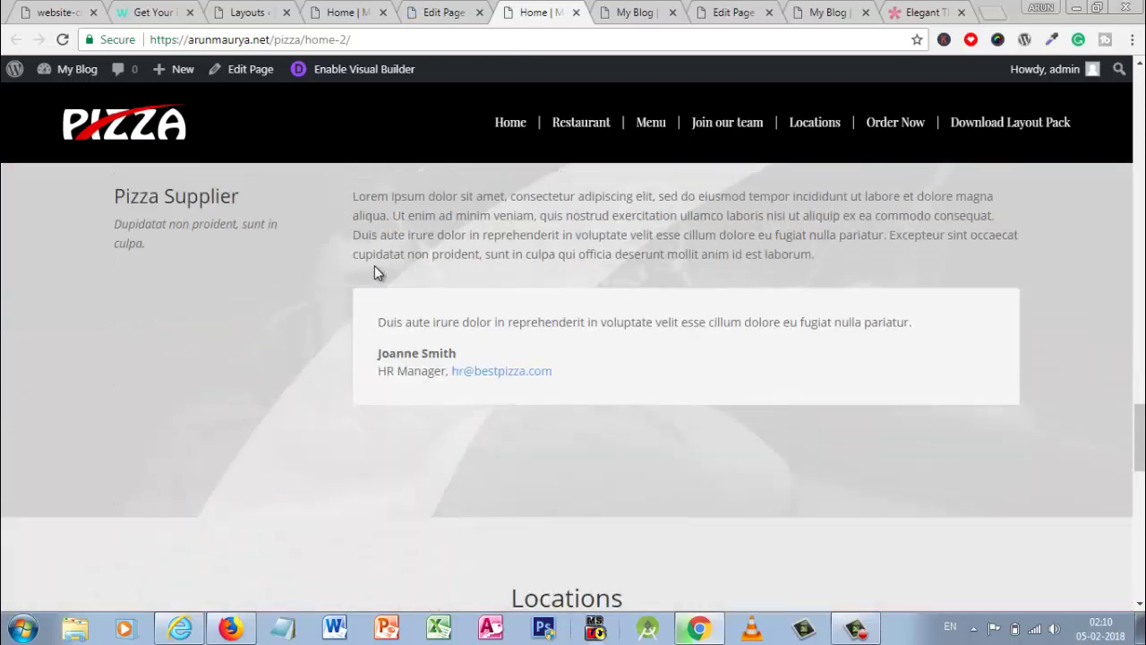
scroll(374, 265, "up", 1)
scroll(375, 266, "down", 2)
scroll(374, 265, "down", 5)
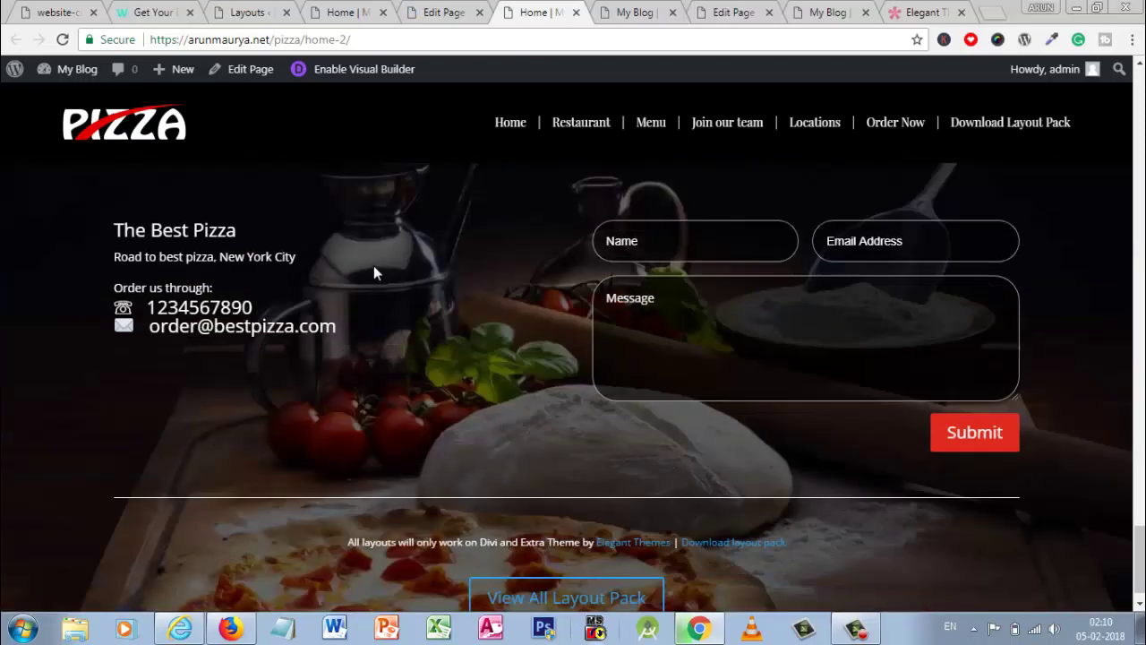
scroll(373, 265, "up", 8)
scroll(374, 265, "down", 9)
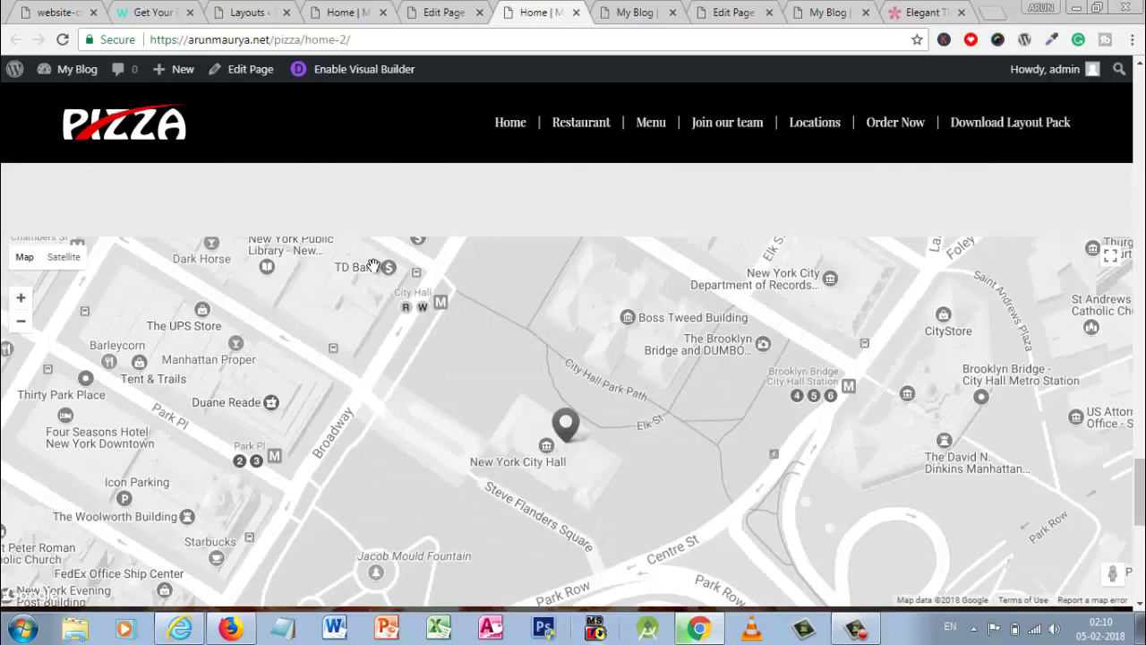
scroll(343, 273, "up", 5)
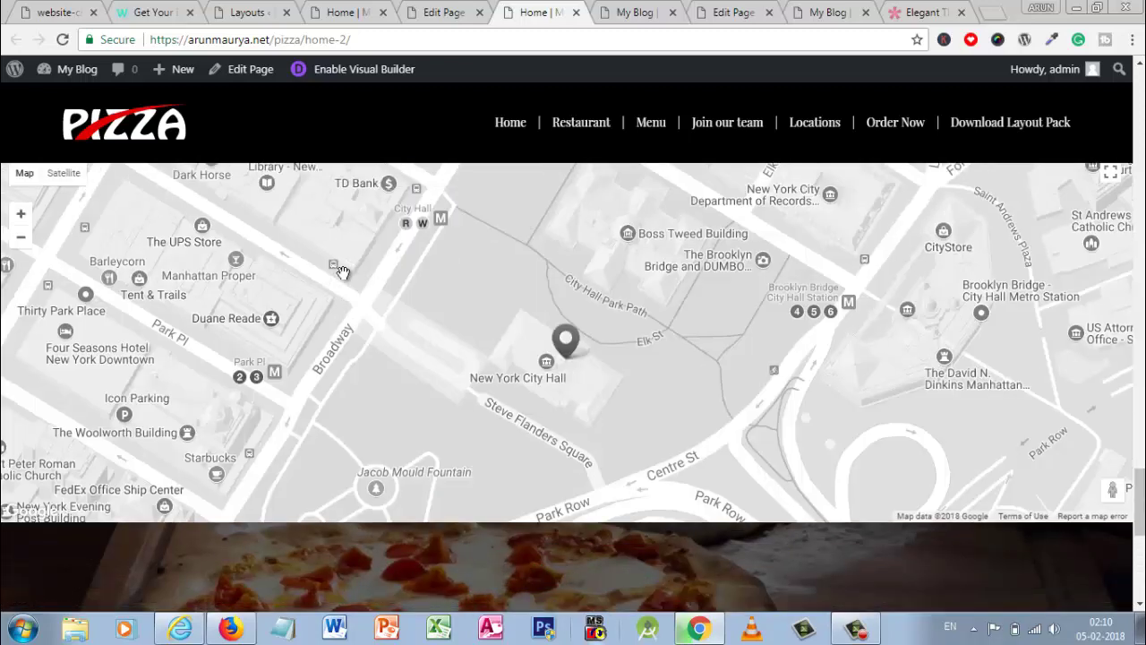
scroll(386, 259, "down", 4)
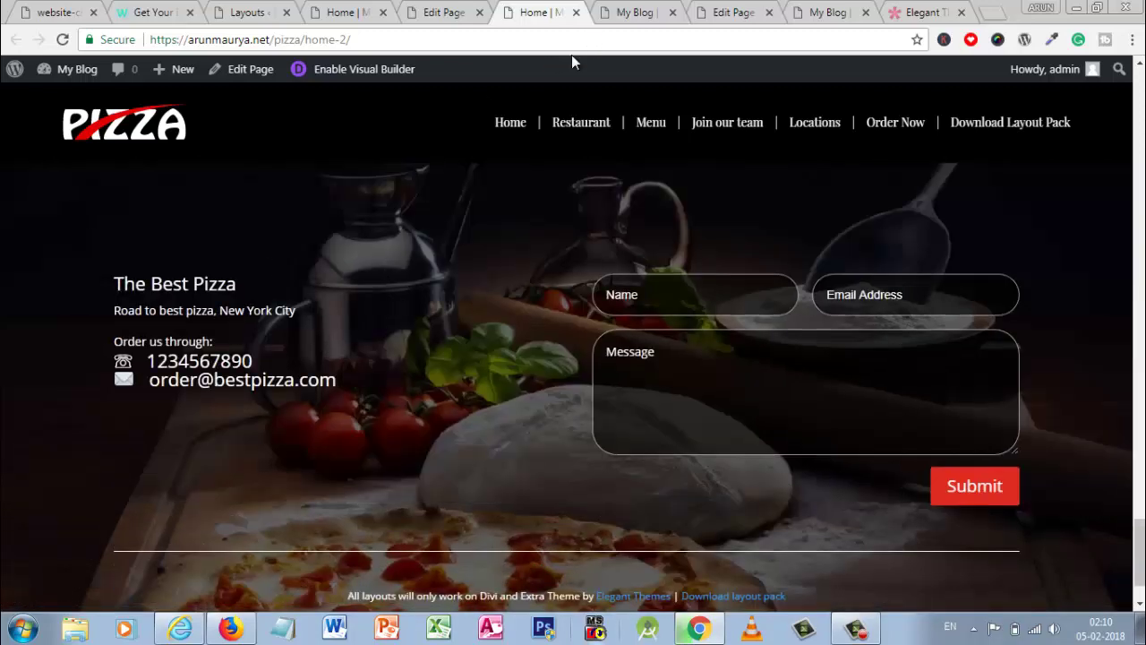
- Switch to the My Blog tab running the Visual Builder and review its sections down to the contact form
left_click(634, 11)
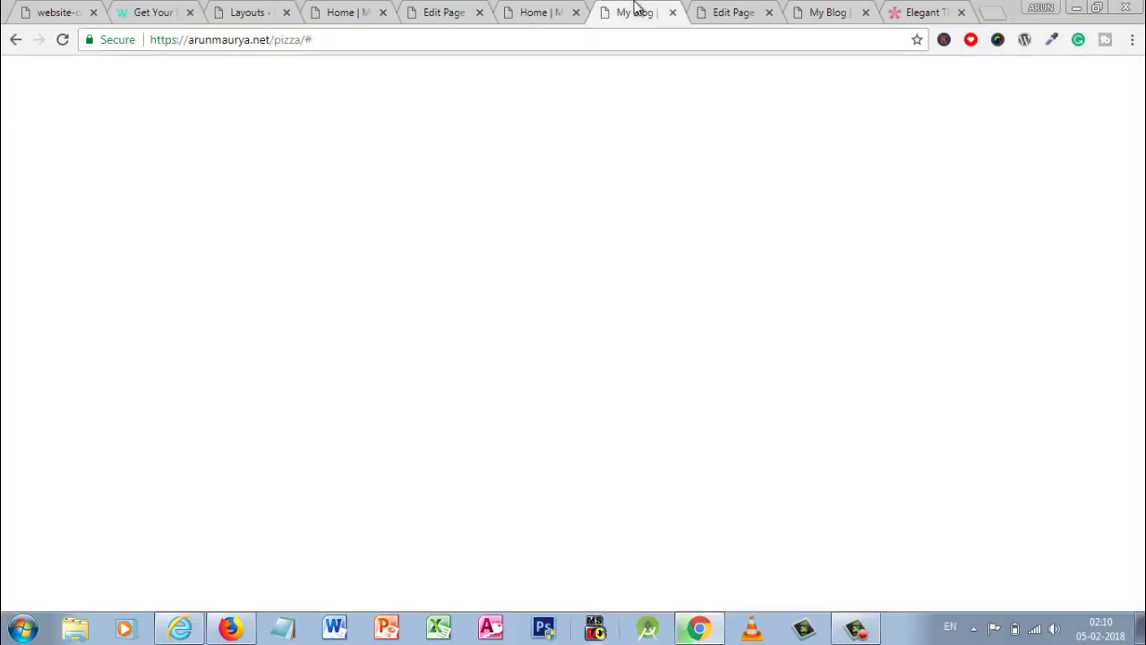
left_click(742, 11)
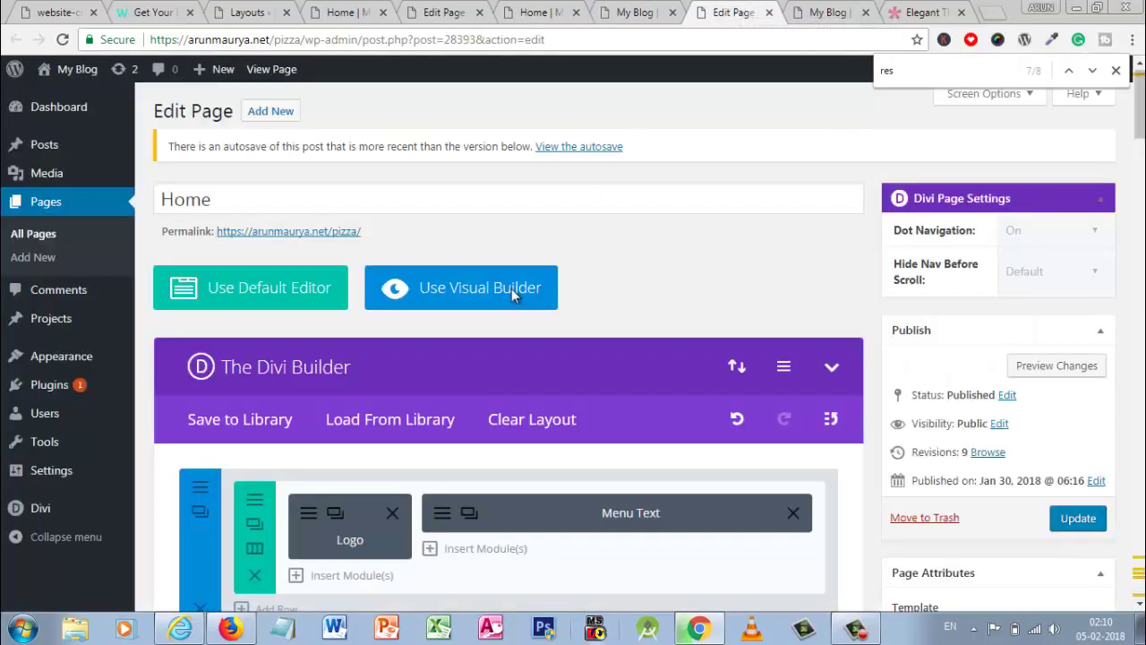
left_click(831, 11)
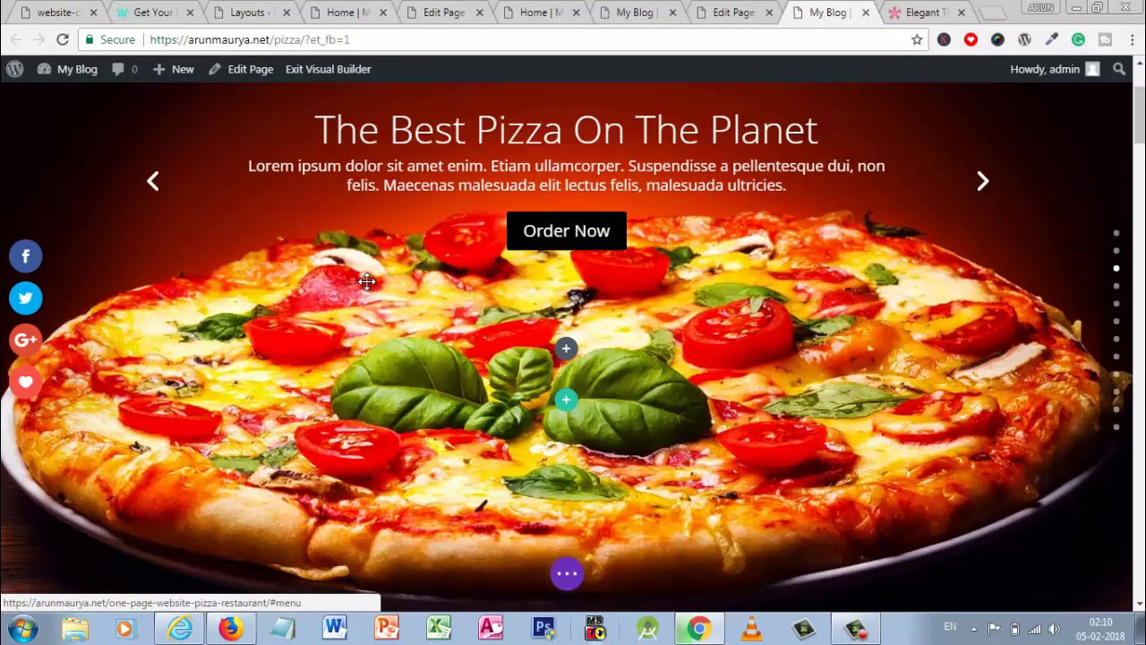
scroll(367, 281, "down", 3)
scroll(366, 281, "down", 5)
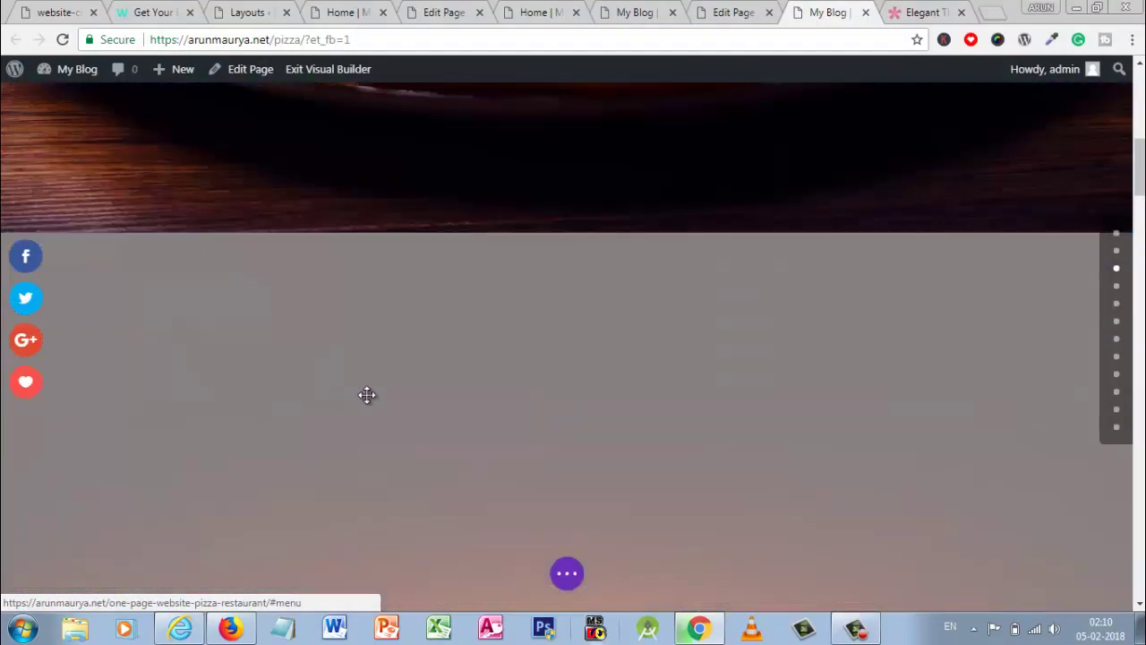
scroll(366, 395, "down", 5)
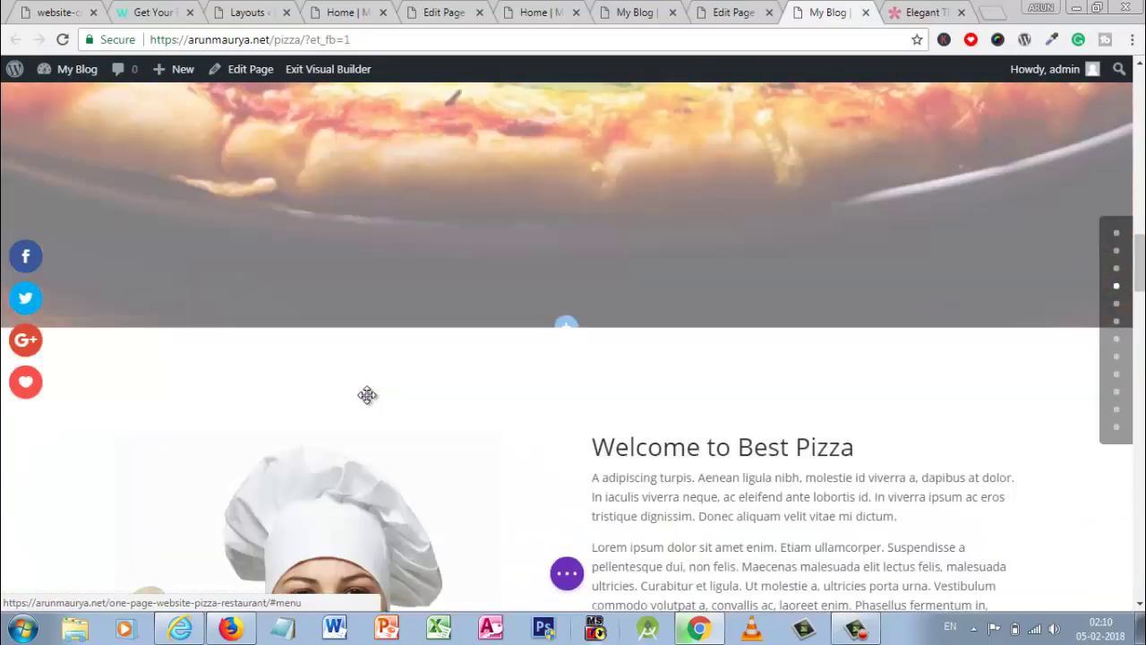
scroll(743, 424, "down", 5)
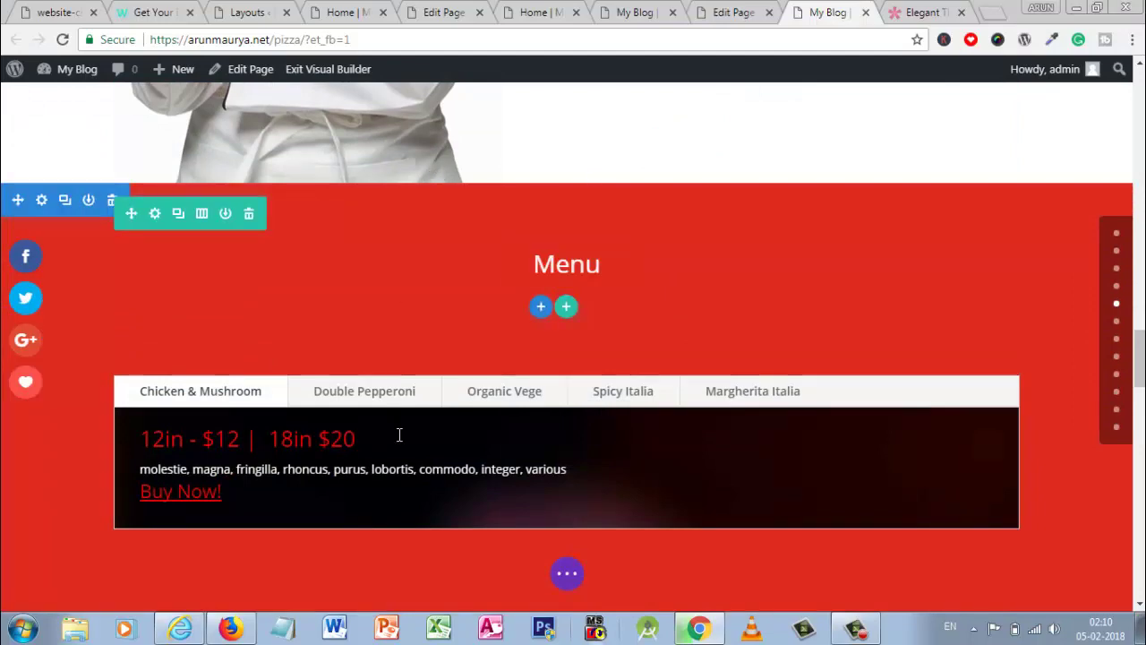
scroll(481, 529, "down", 4)
scroll(481, 532, "down", 7)
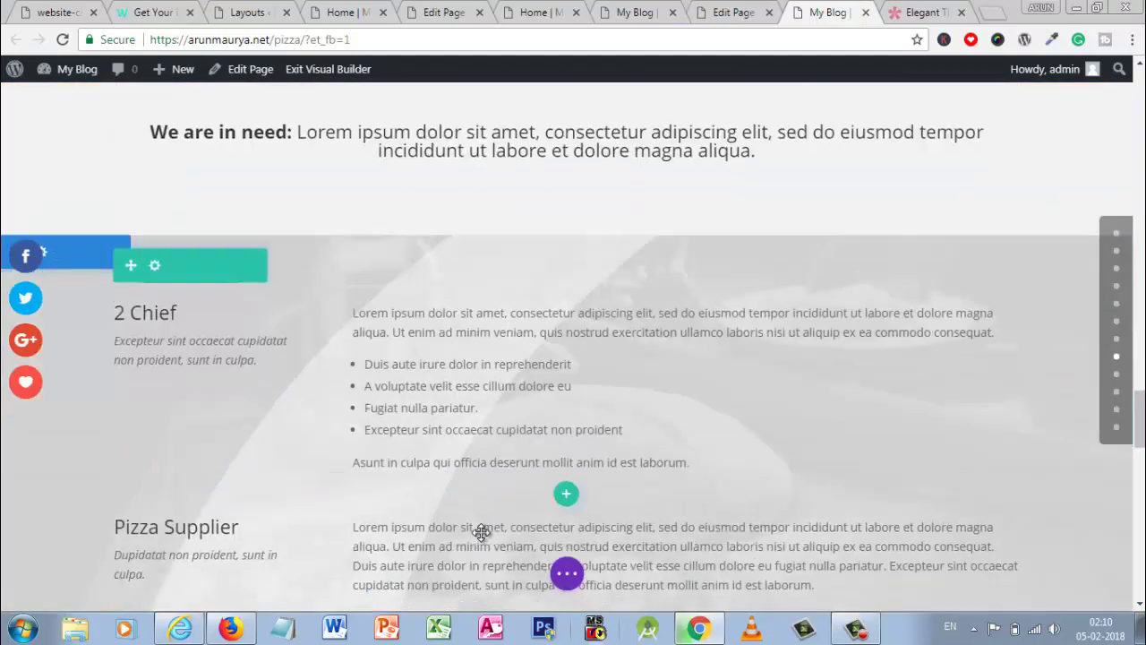
scroll(435, 535, "down", 10)
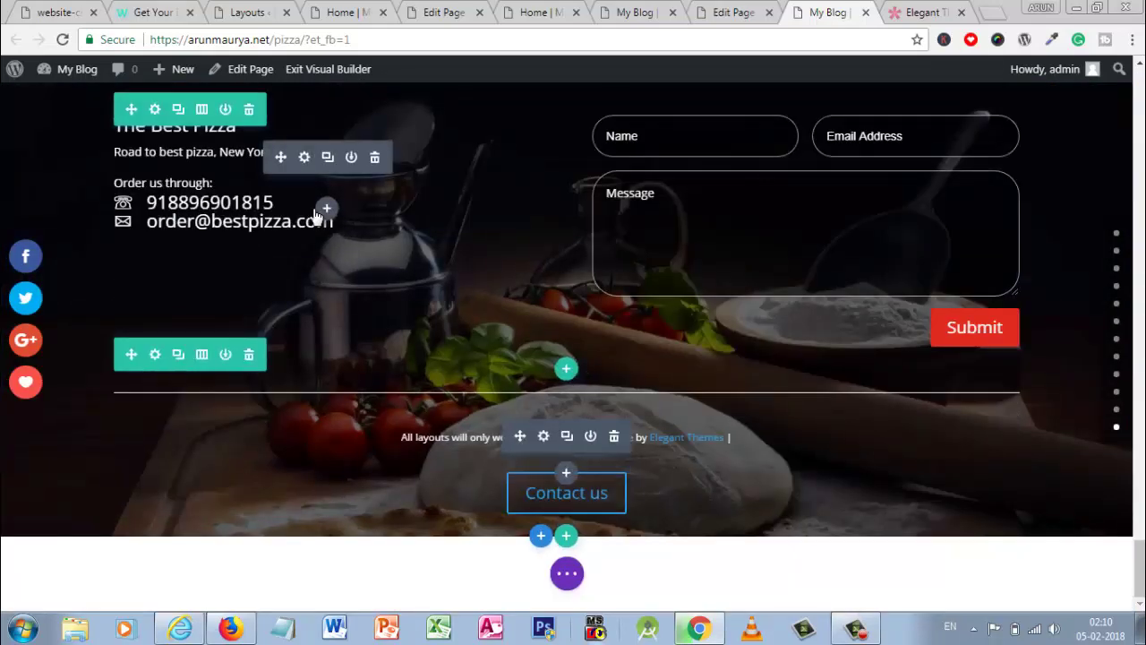
- Try inline editing in the contact section's phone number line and select the restaurant name and address text
left_click(309, 205)
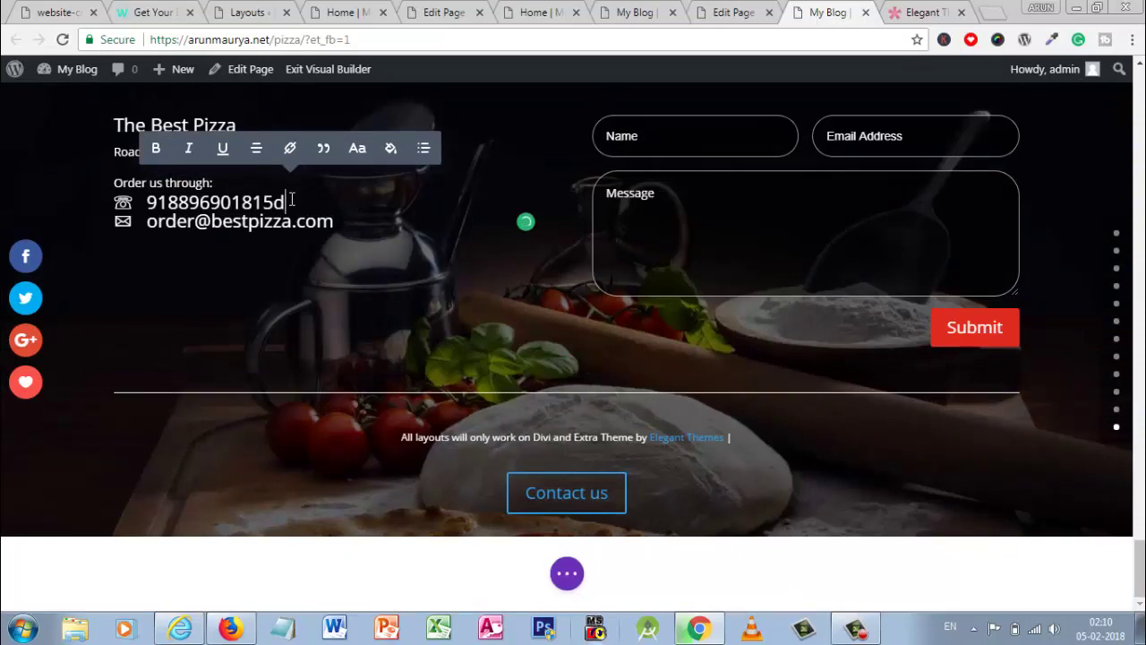
scroll(291, 199, "up", 2)
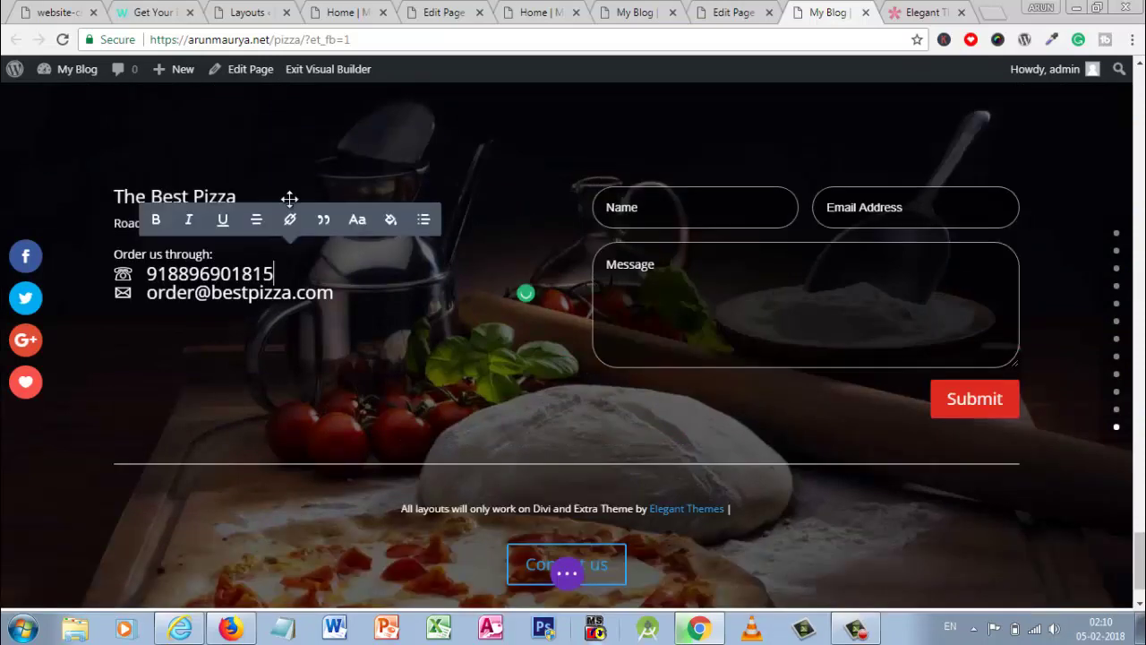
left_click_drag(132, 290, 248, 309)
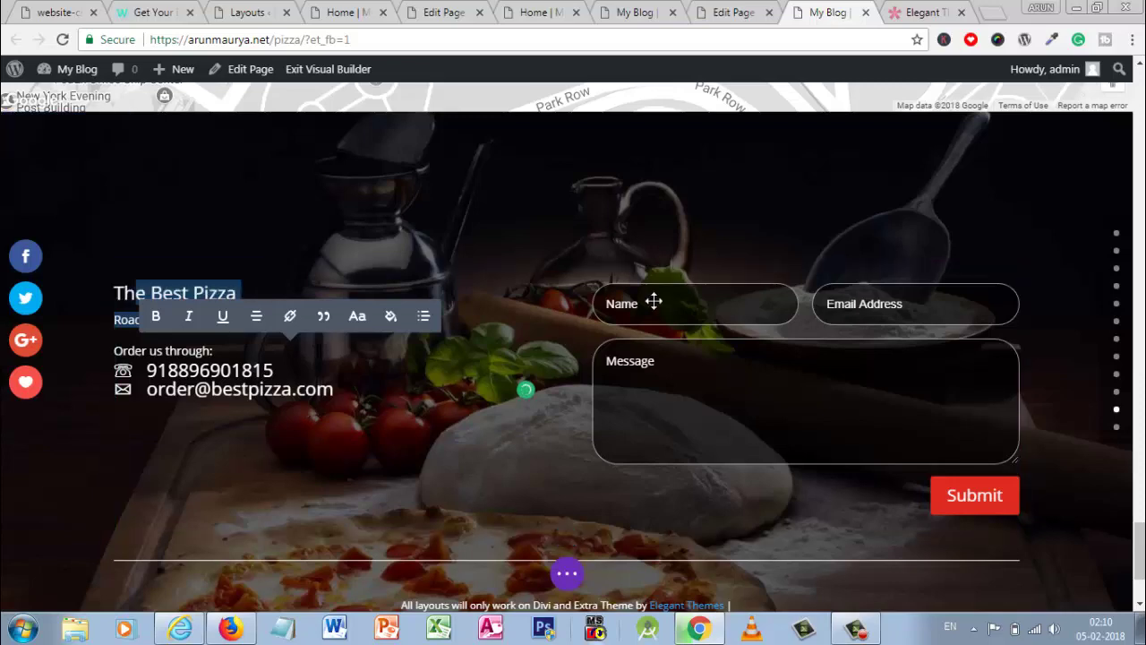
- Review the Visual Builder page from the contact section back up to the hero slider
scroll(632, 203, "up", 2)
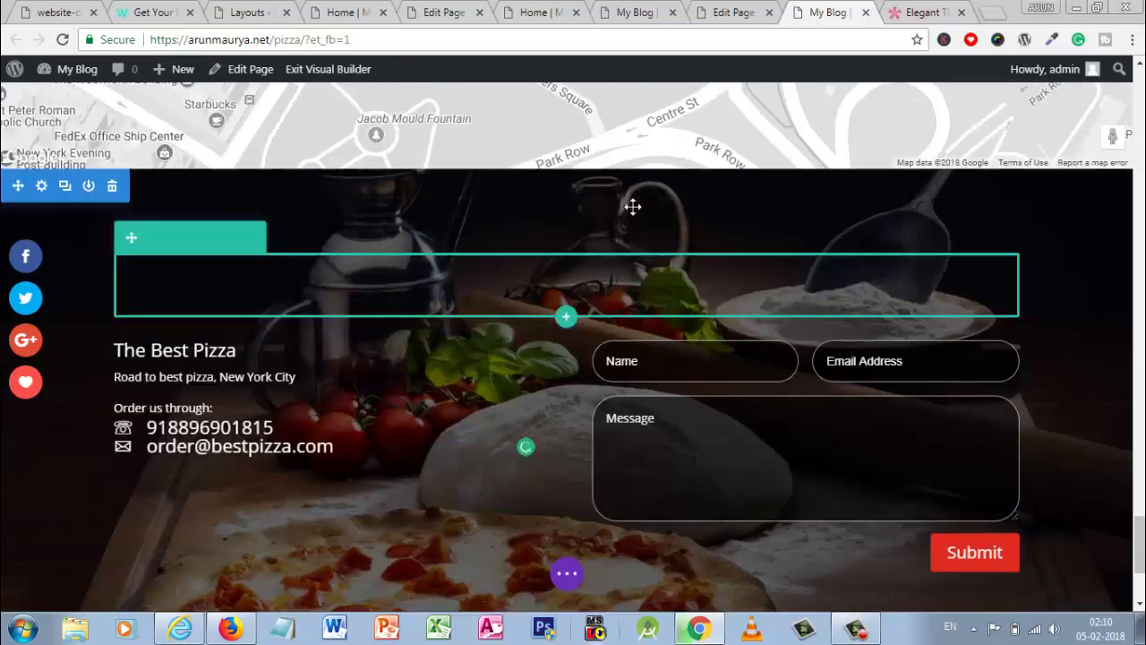
scroll(600, 306, "up", 5)
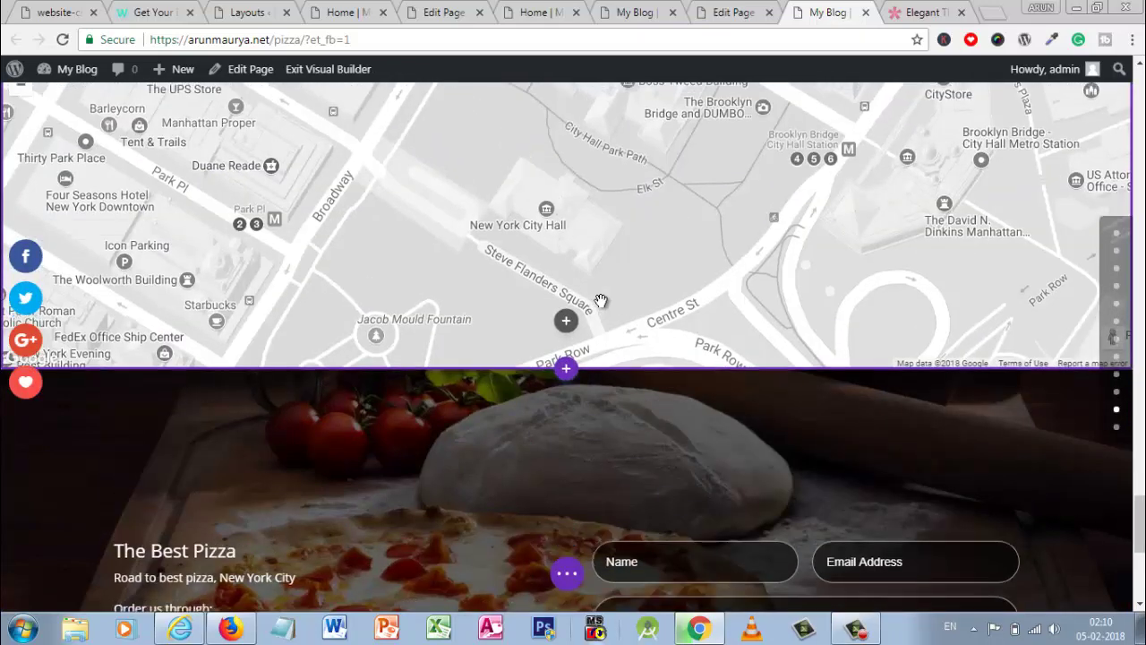
scroll(601, 300, "up", 20)
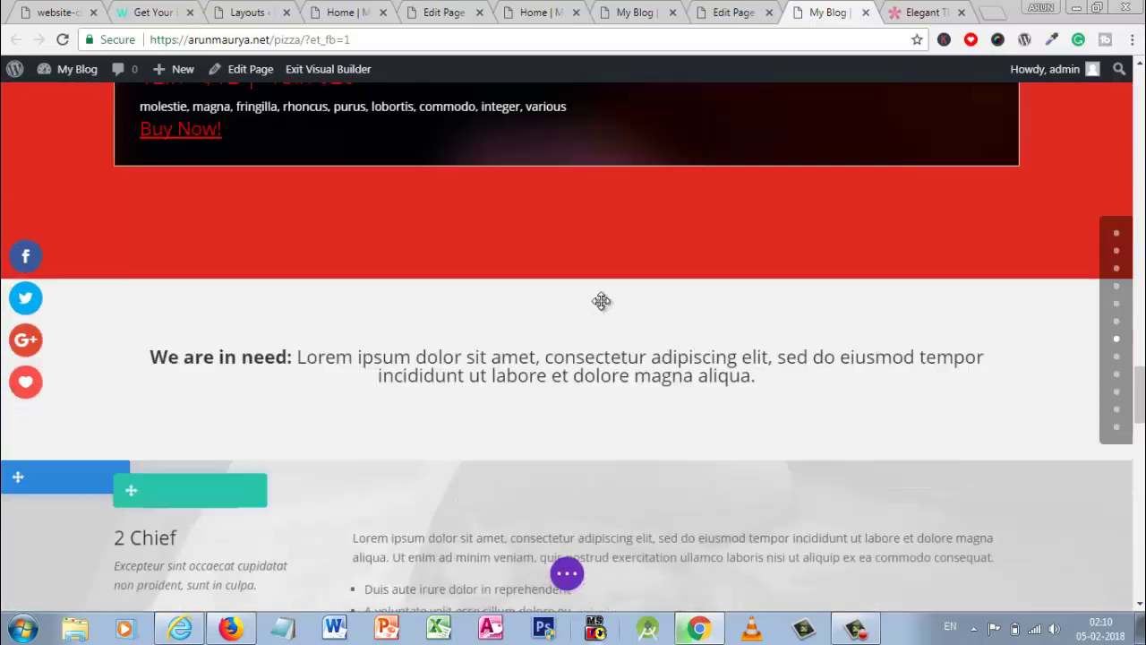
scroll(602, 300, "up", 8)
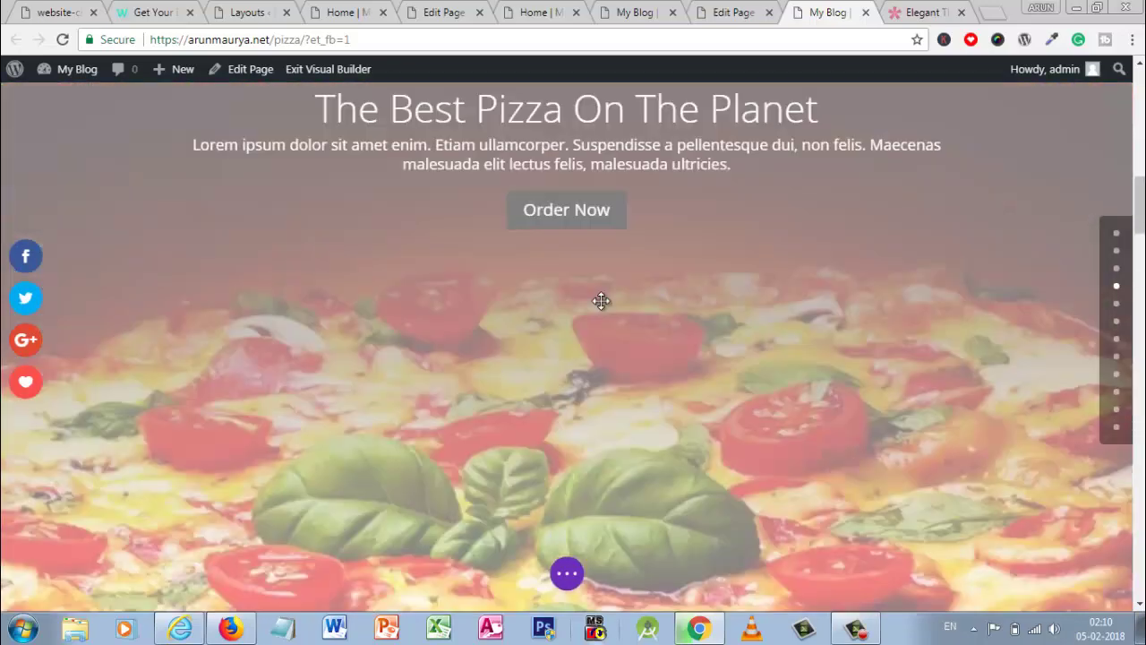
scroll(602, 301, "up", 8)
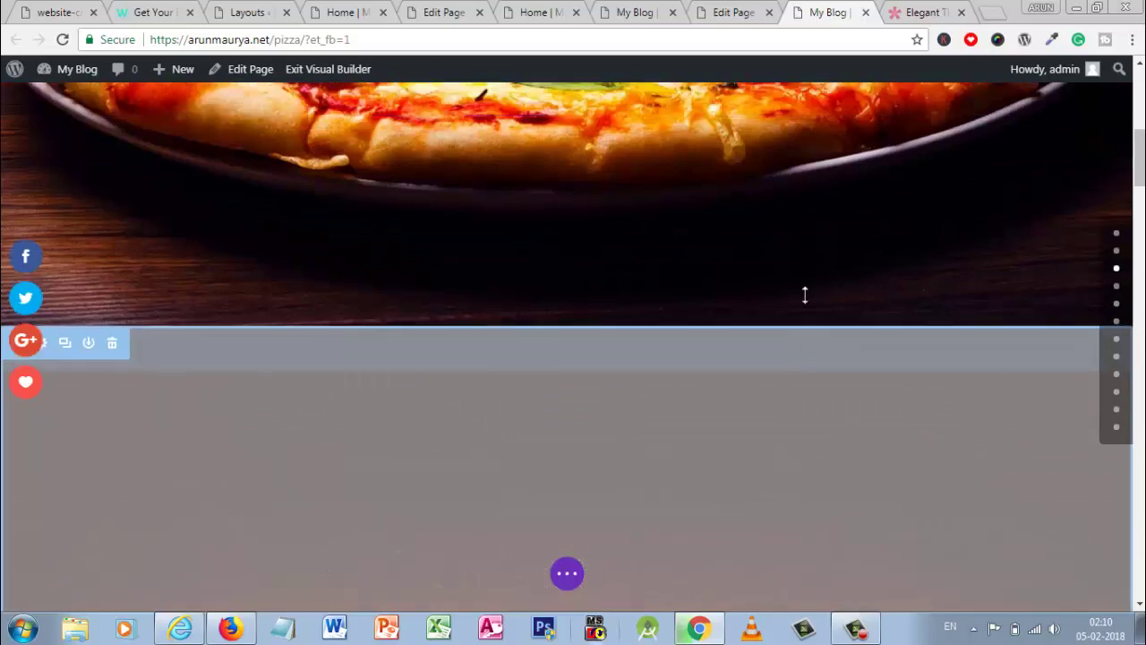
scroll(806, 295, "up", 4)
scroll(757, 330, "down", 5)
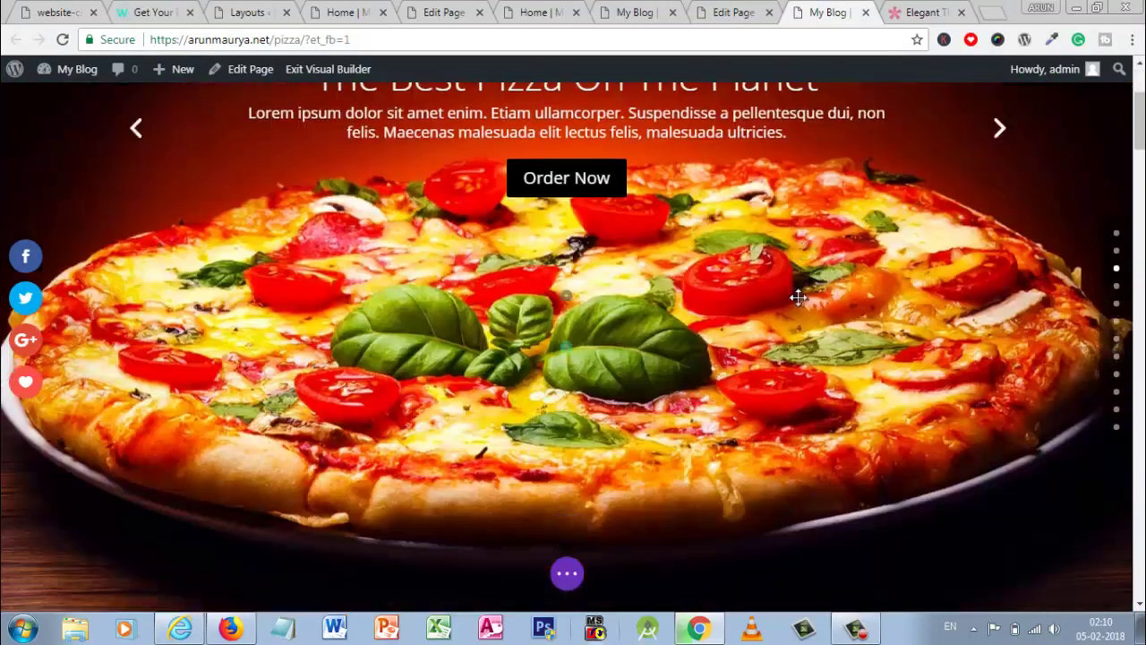
- Review the Visual Builder page from the hero slider through the mobile slider to the Welcome to Best Pizza section and back
scroll(757, 329, "down", 4)
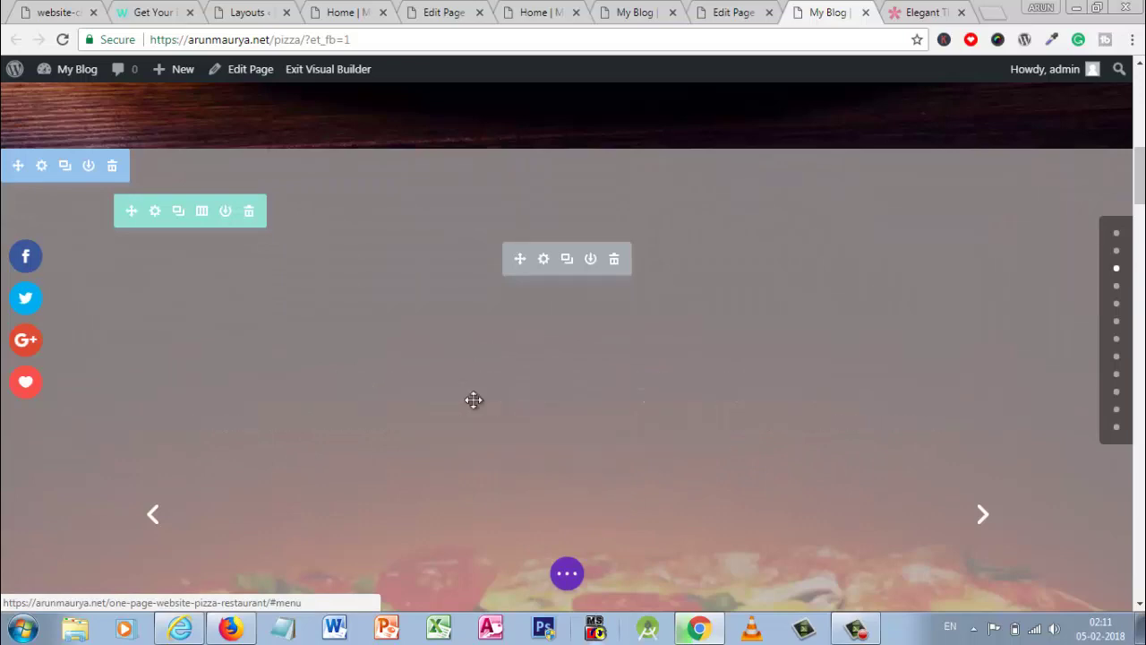
scroll(473, 400, "down", 4)
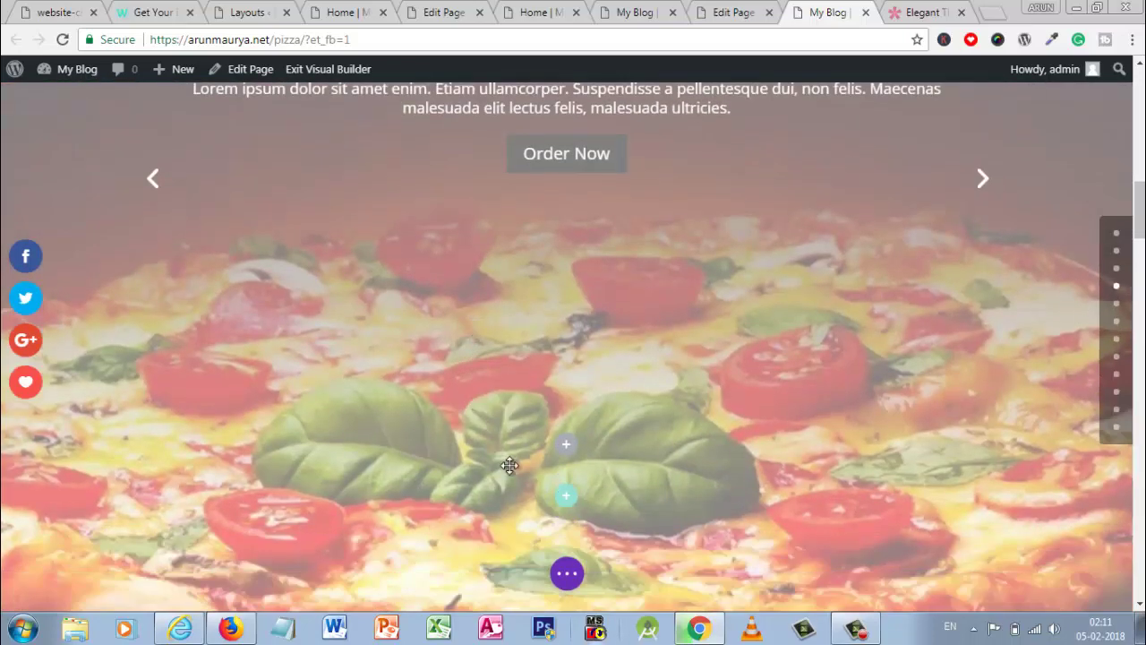
scroll(510, 470, "down", 5)
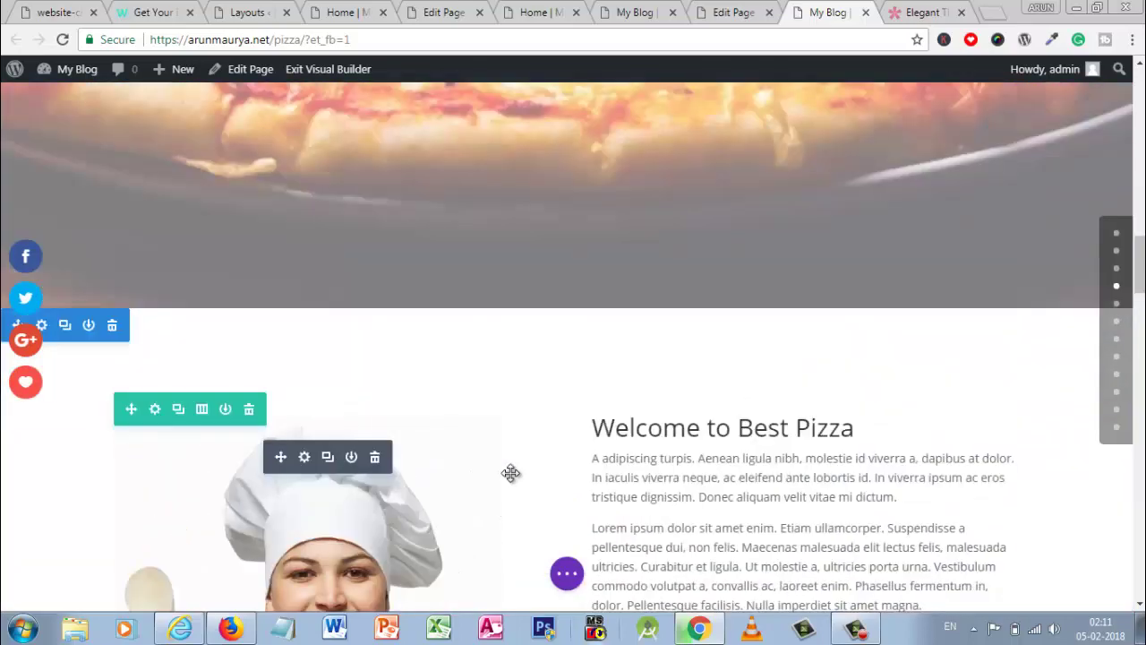
scroll(511, 473, "up", 9)
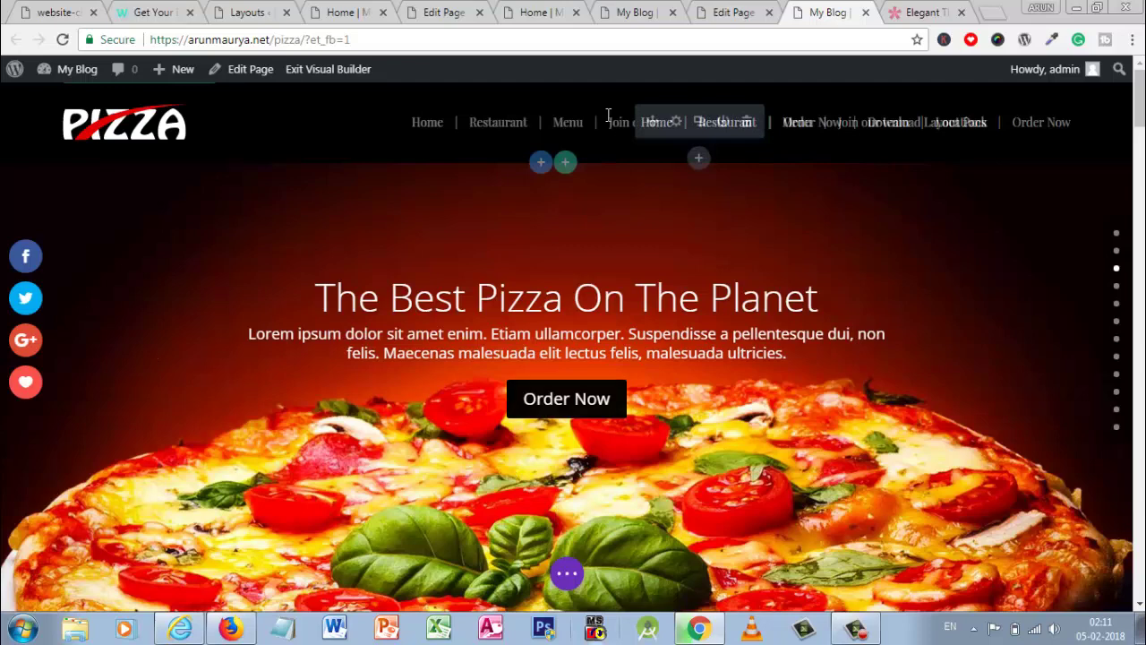
- Switch to the Home page's Edit Page tab and examine the first header section's advanced settings for device visibility
left_click(706, 11)
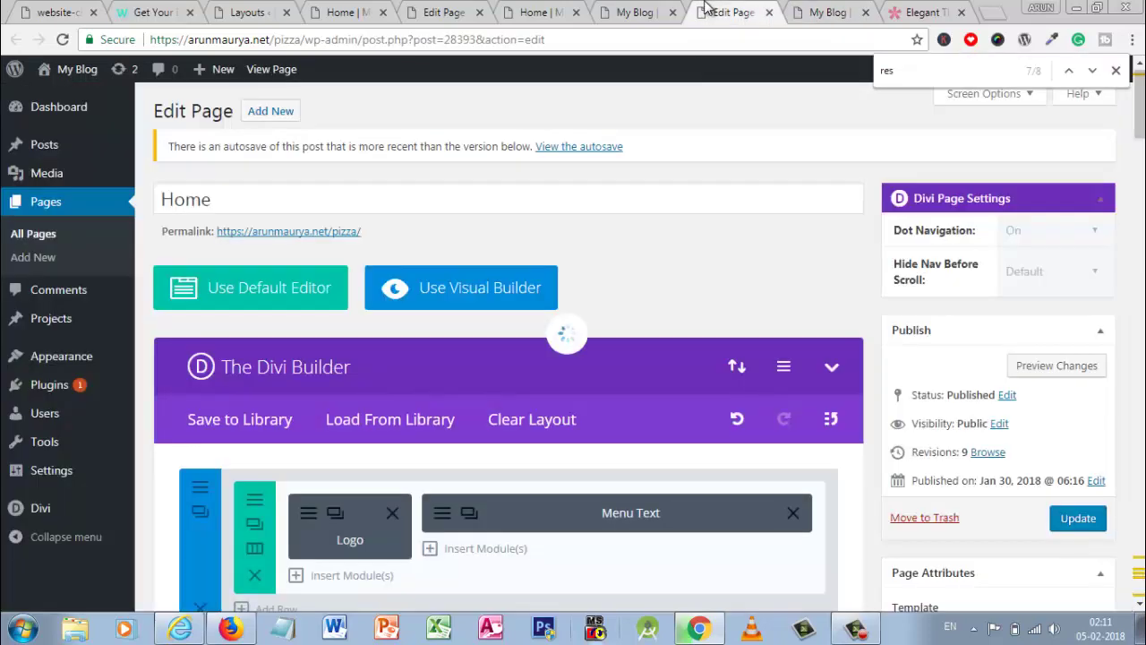
scroll(425, 308, "down", 1)
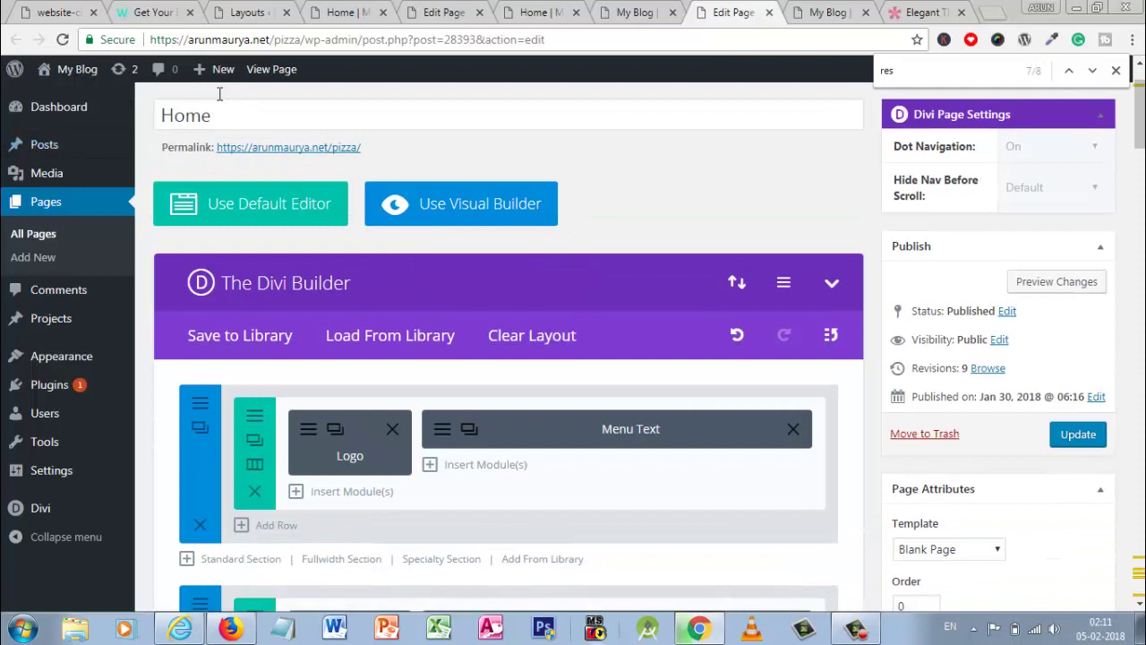
scroll(330, 357, "down", 1)
scroll(329, 357, "down", 2)
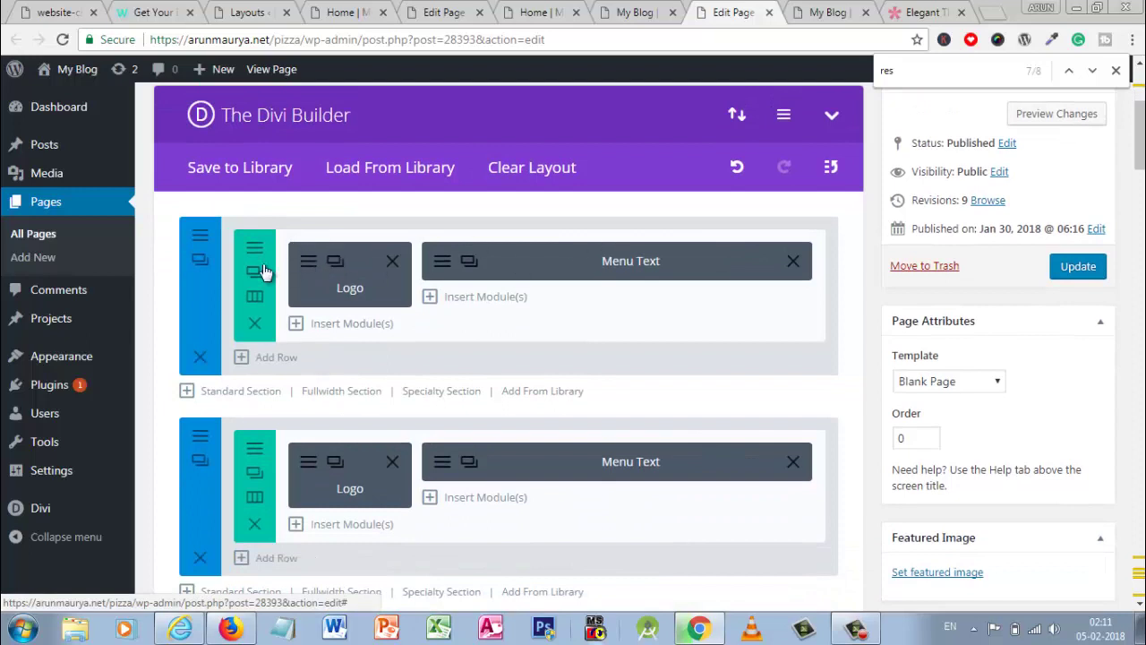
left_click(209, 240)
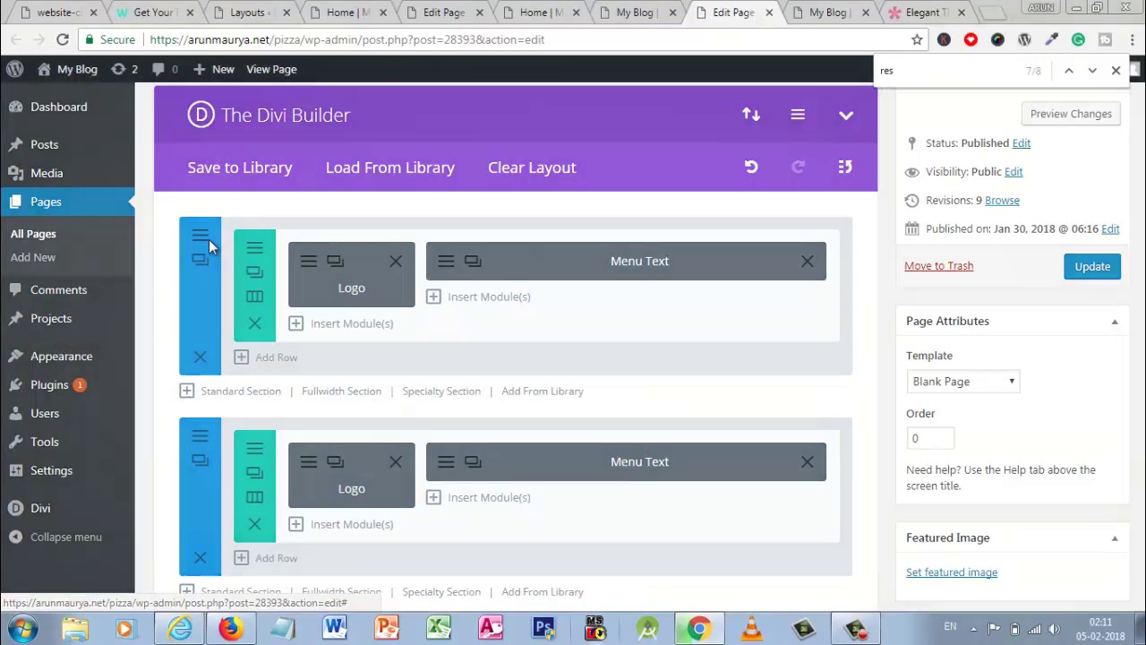
left_click(453, 195)
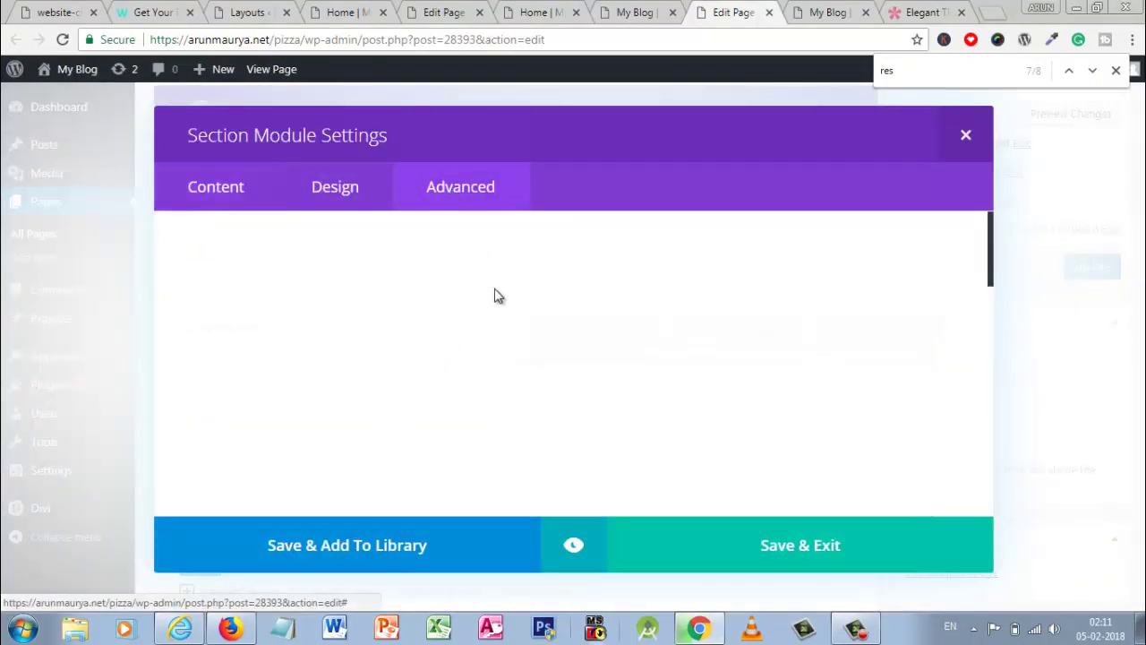
scroll(403, 381, "down", 6)
scroll(403, 384, "down", 5)
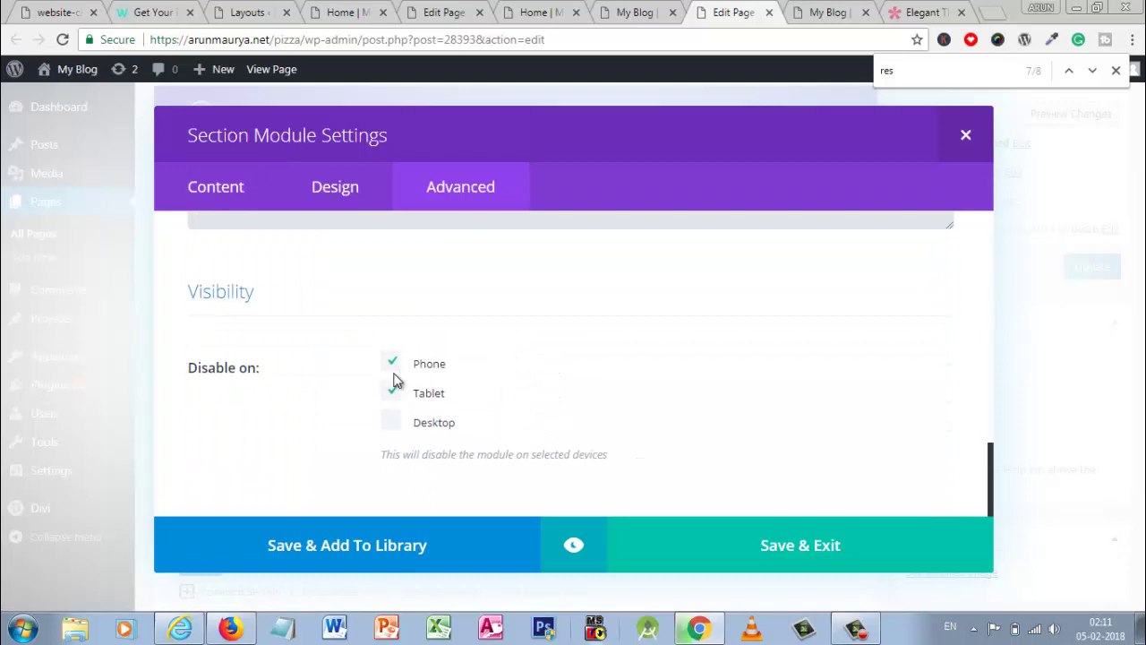
- Check the first header section's Main Element CSS and background settings, and save and close its settings
scroll(466, 343, "up", 9)
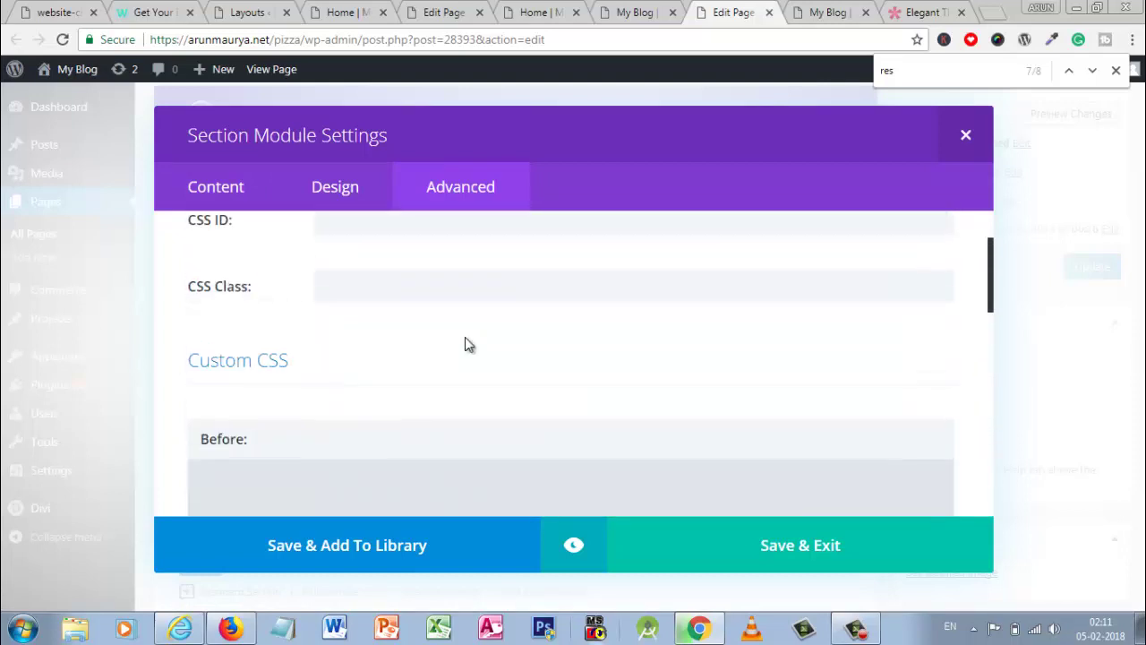
scroll(466, 343, "down", 4)
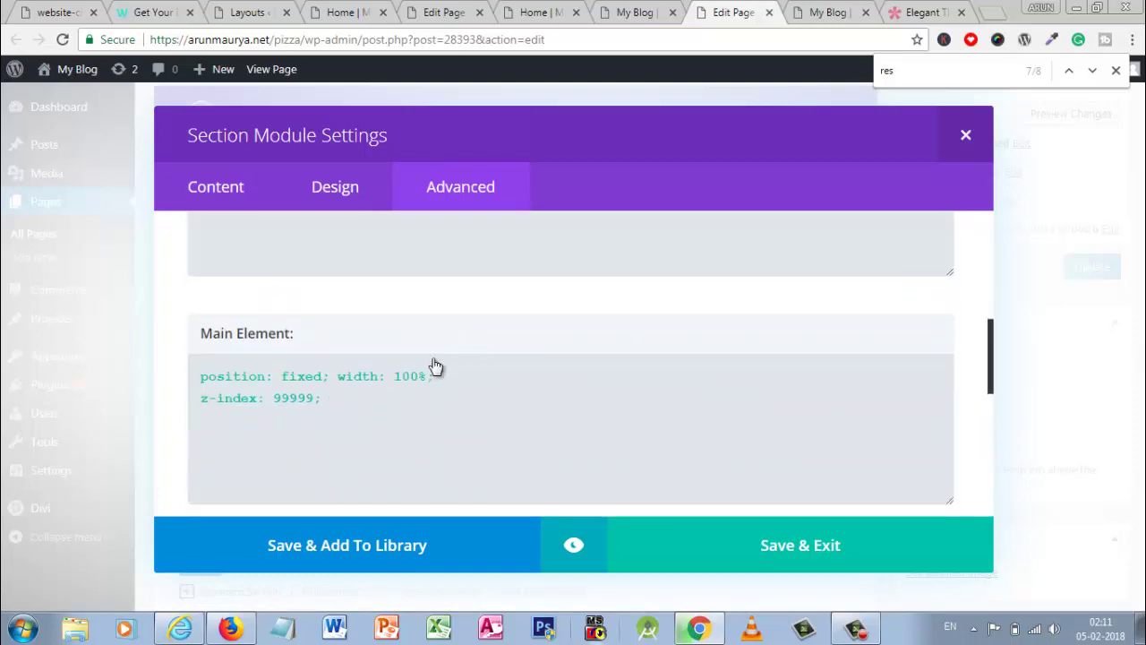
left_click(243, 189)
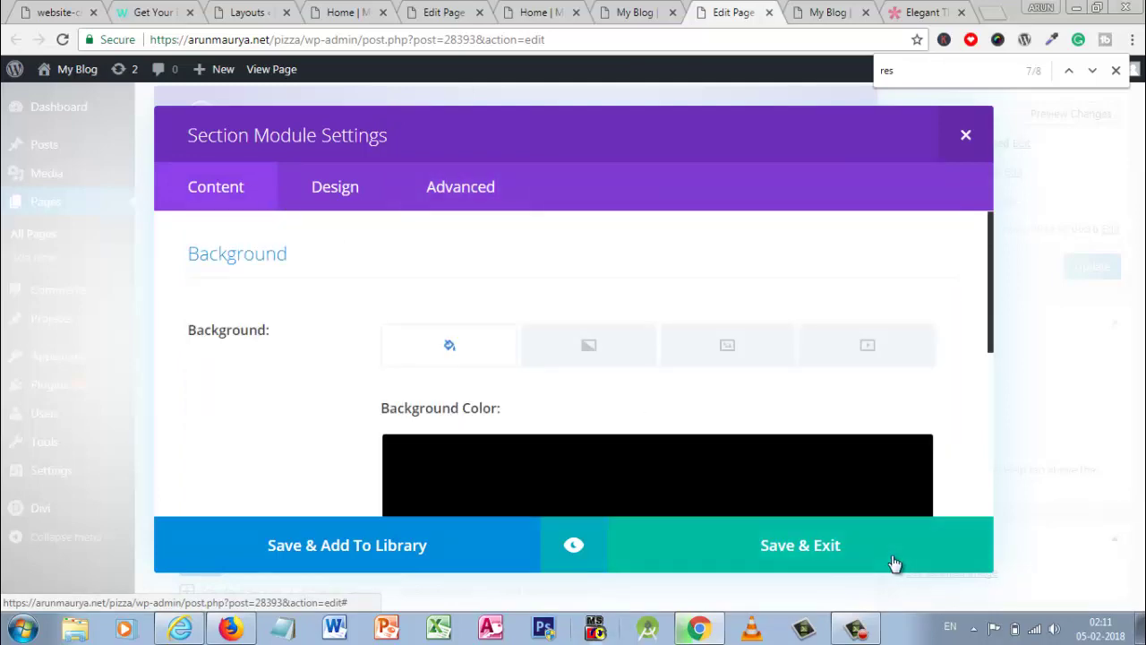
left_click(894, 562)
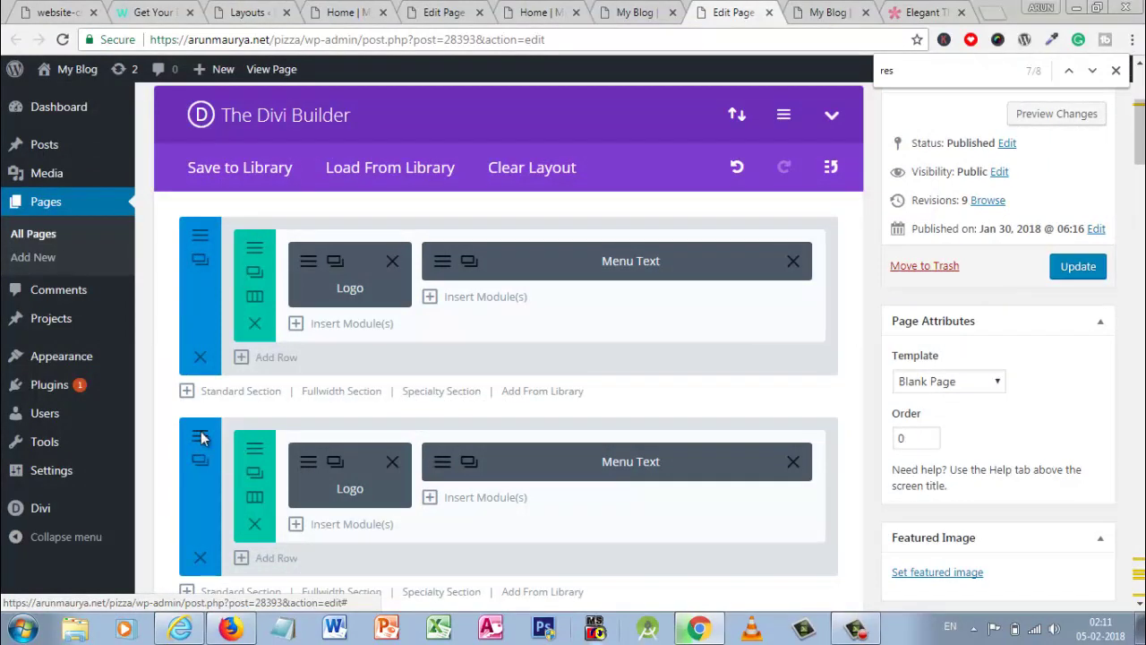
- Examine the second header section's custom CSS and device visibility settings, and save and close them
left_click(200, 436)
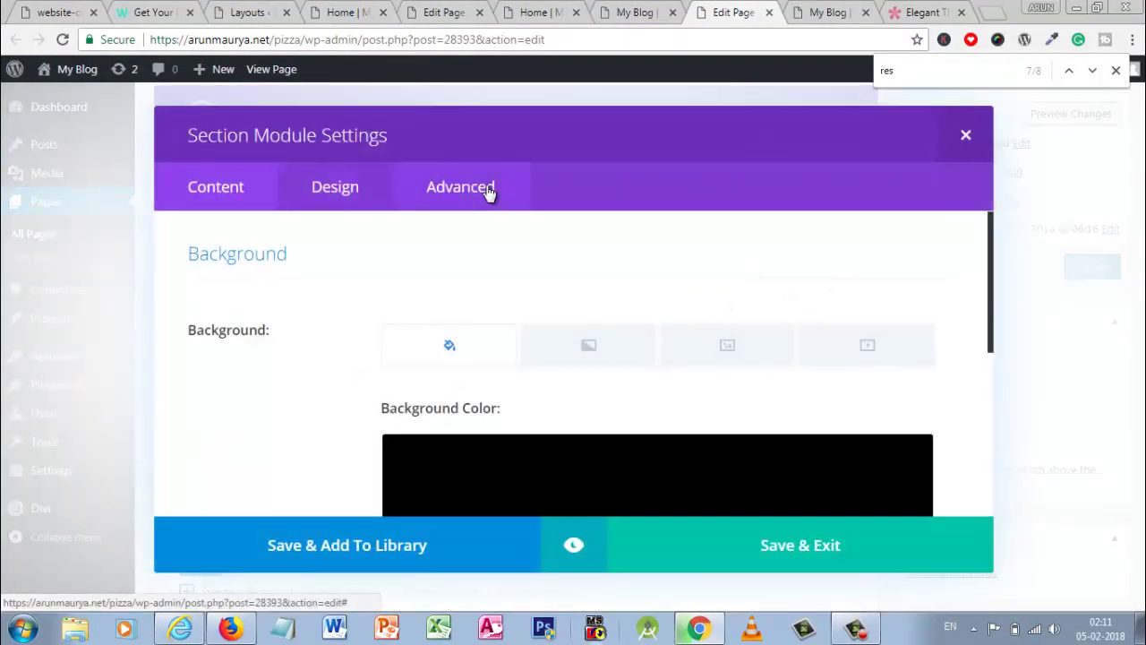
left_click(488, 191)
scroll(546, 358, "down", 10)
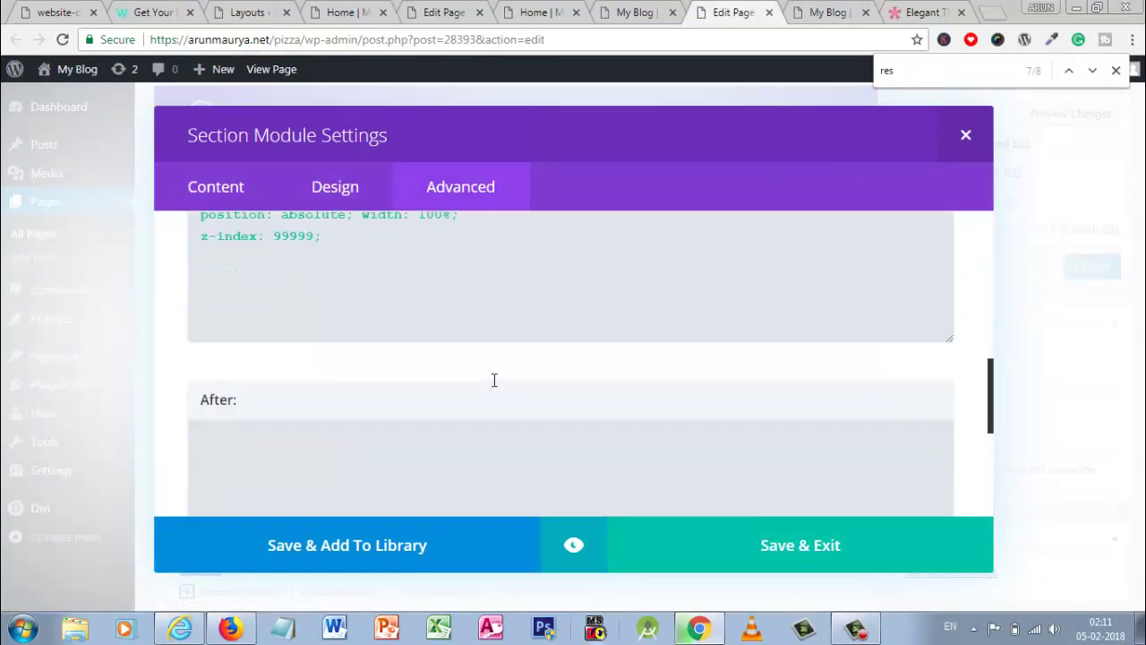
scroll(493, 381, "down", 5)
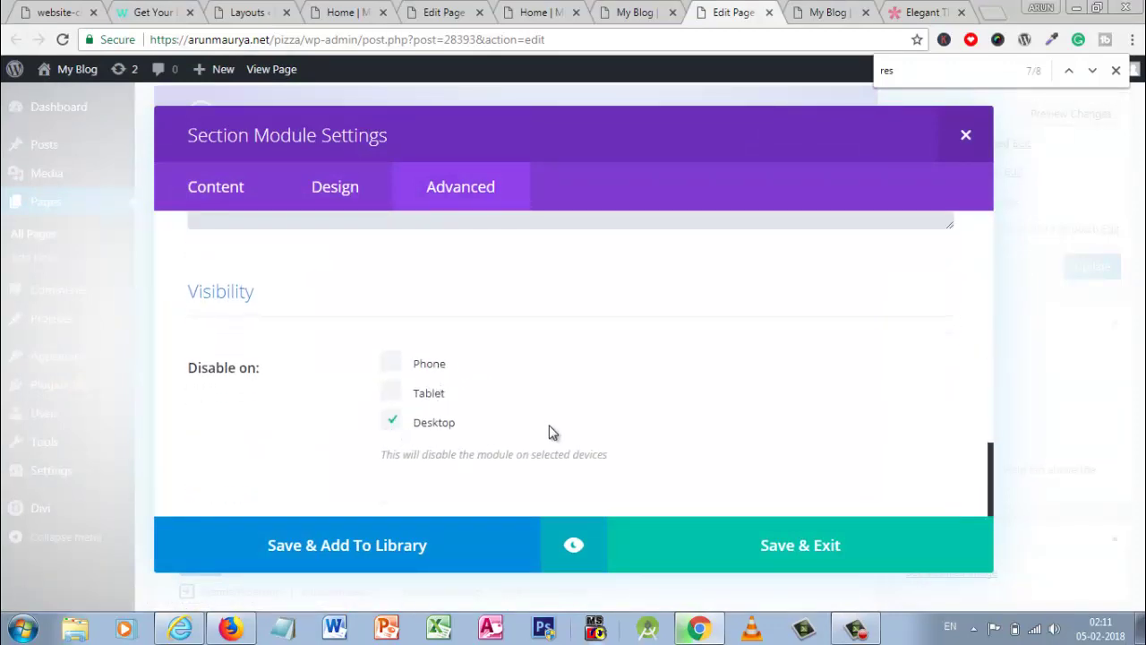
left_click(839, 544)
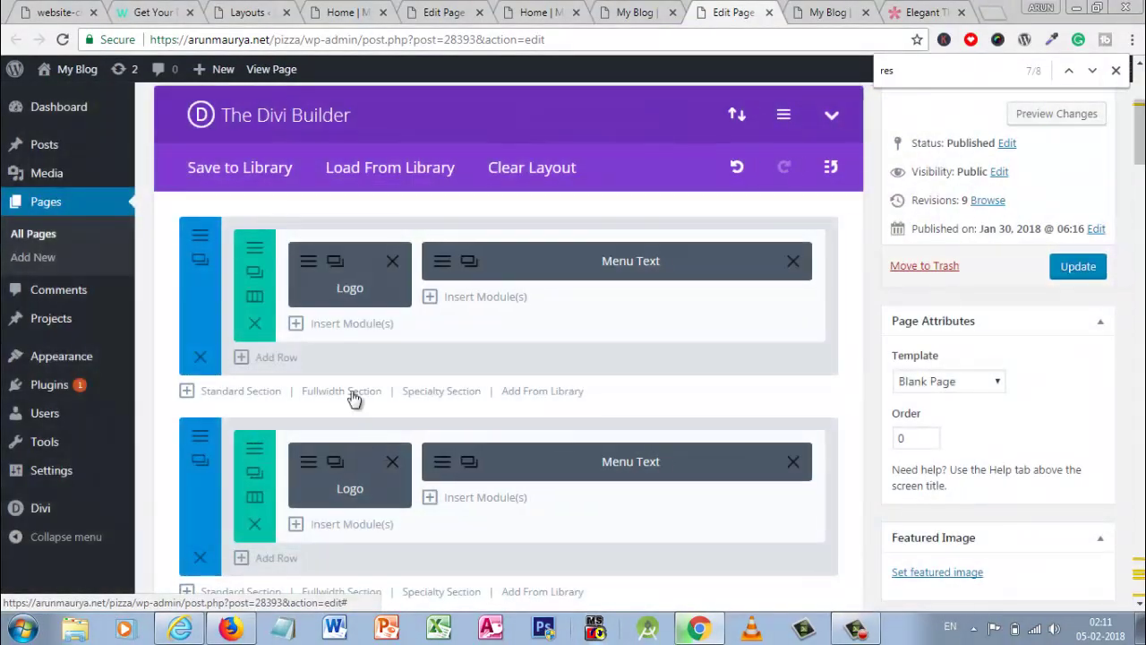
- Review the Divi Builder sections from the header rows through the sliders and Image/Text row to the Menu Tabs and Join Text
scroll(330, 386, "down", 3)
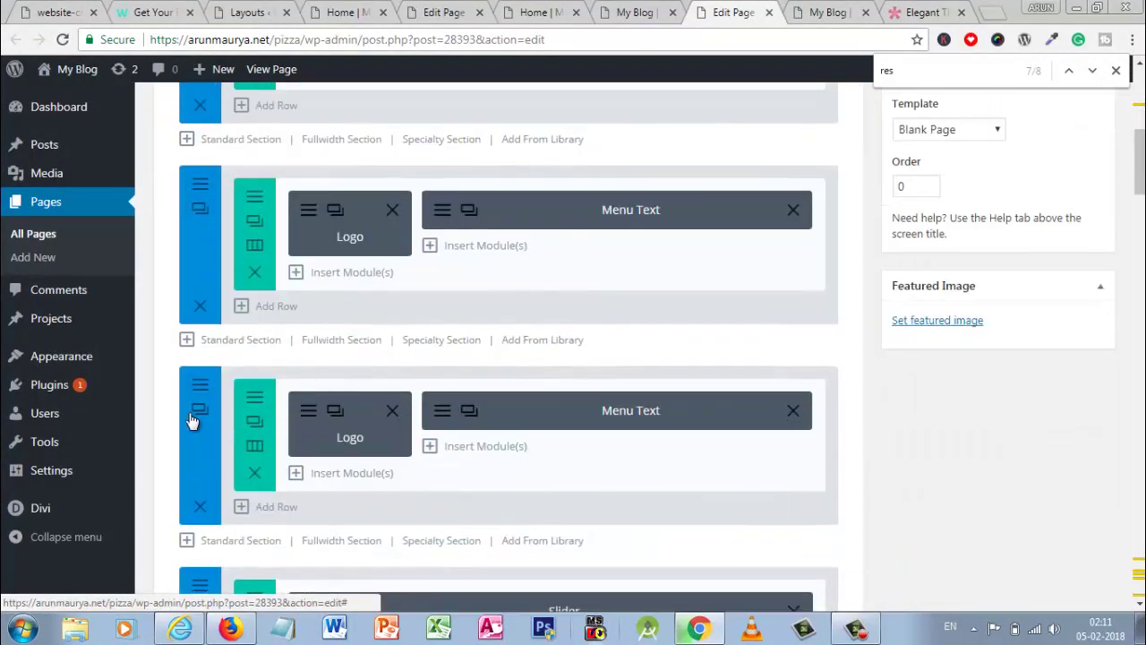
left_click_drag(283, 407, 317, 328)
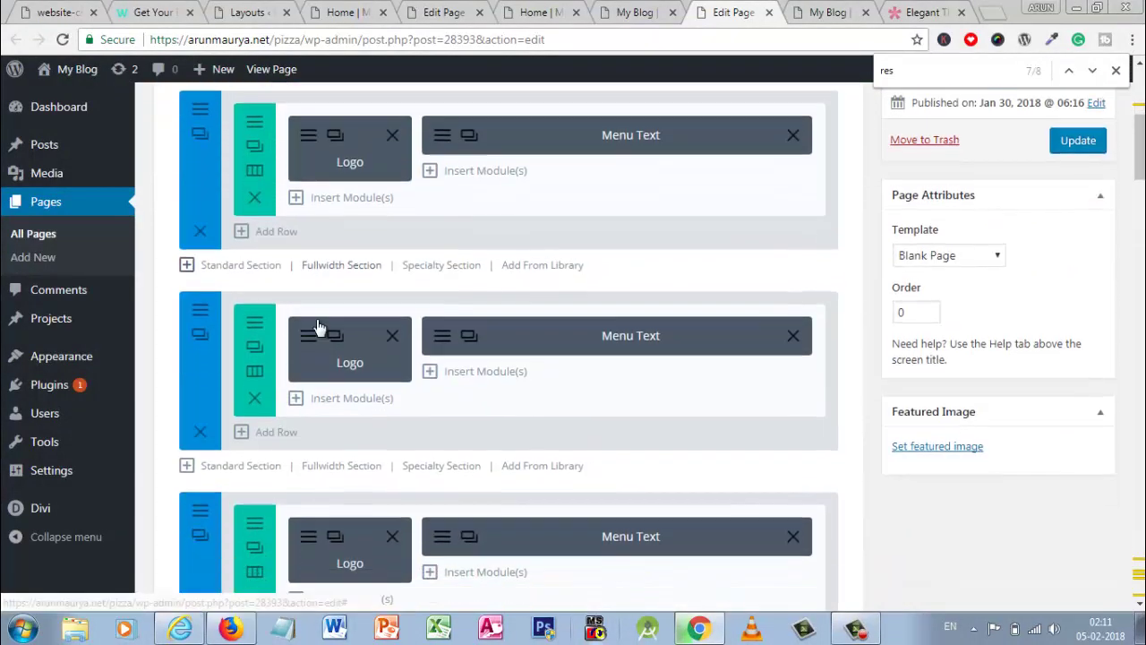
scroll(302, 403, "down", 2)
scroll(303, 403, "down", 2)
scroll(302, 400, "up", 1)
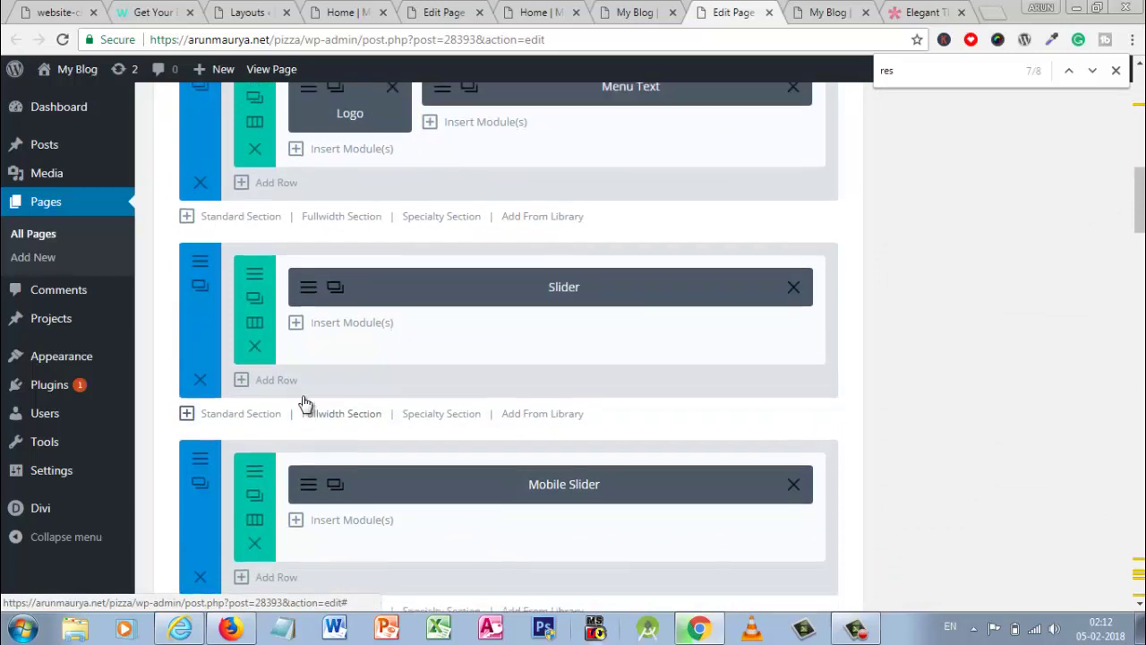
scroll(302, 399, "down", 1)
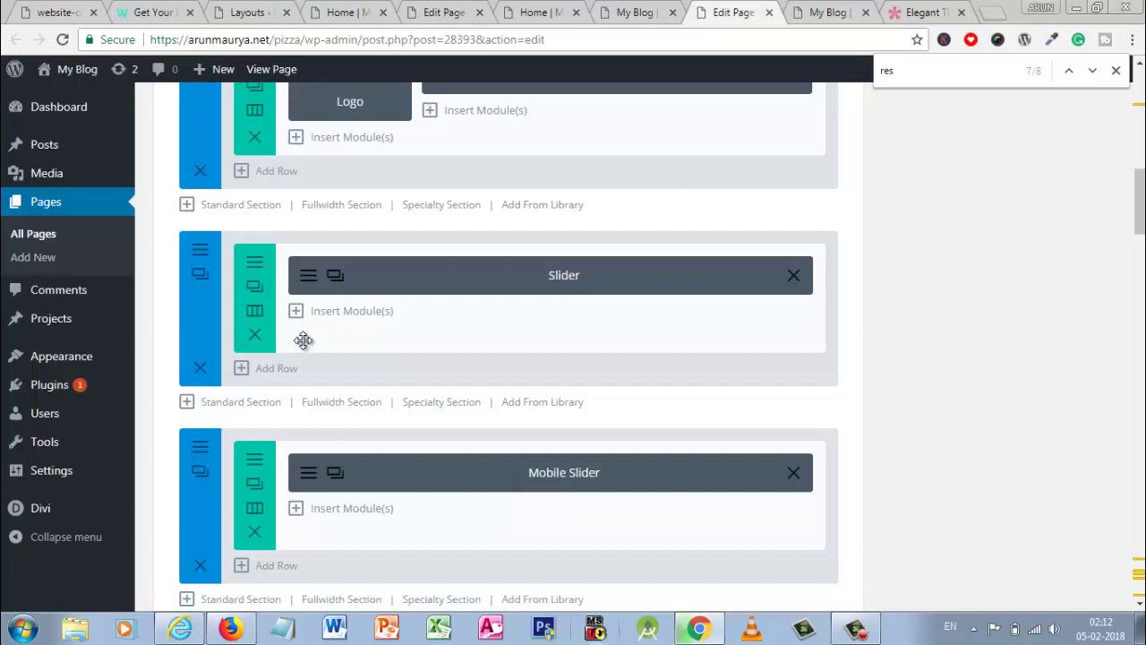
scroll(301, 340, "down", 4)
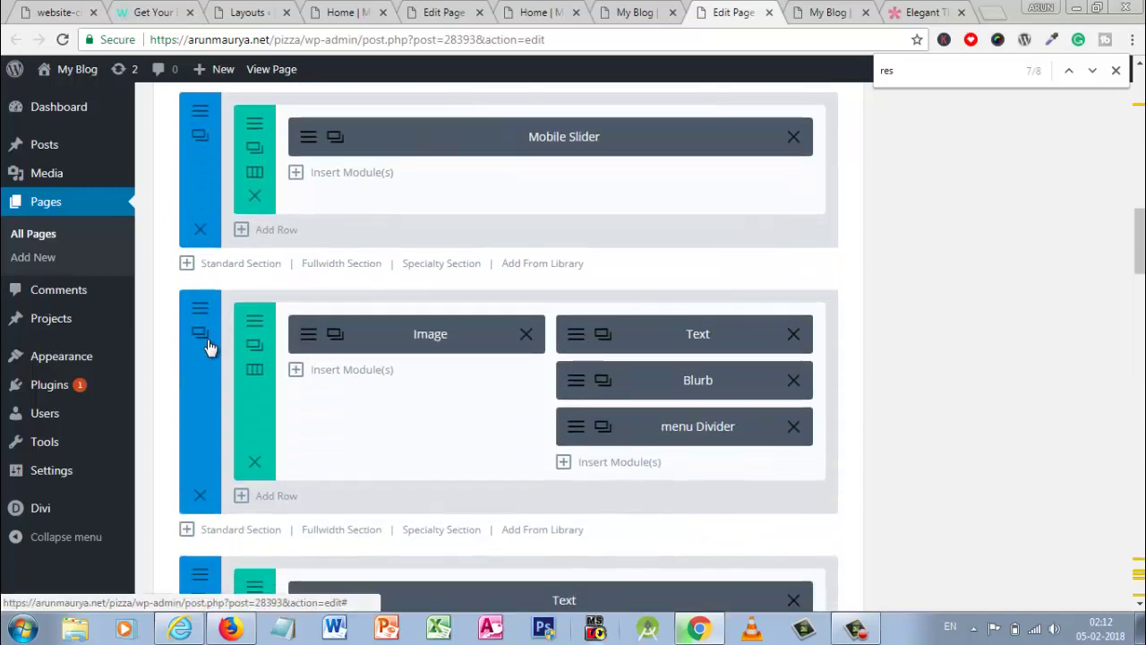
scroll(208, 346, "down", 2)
left_click_drag(225, 192, 419, 452)
scroll(419, 452, "down", 3)
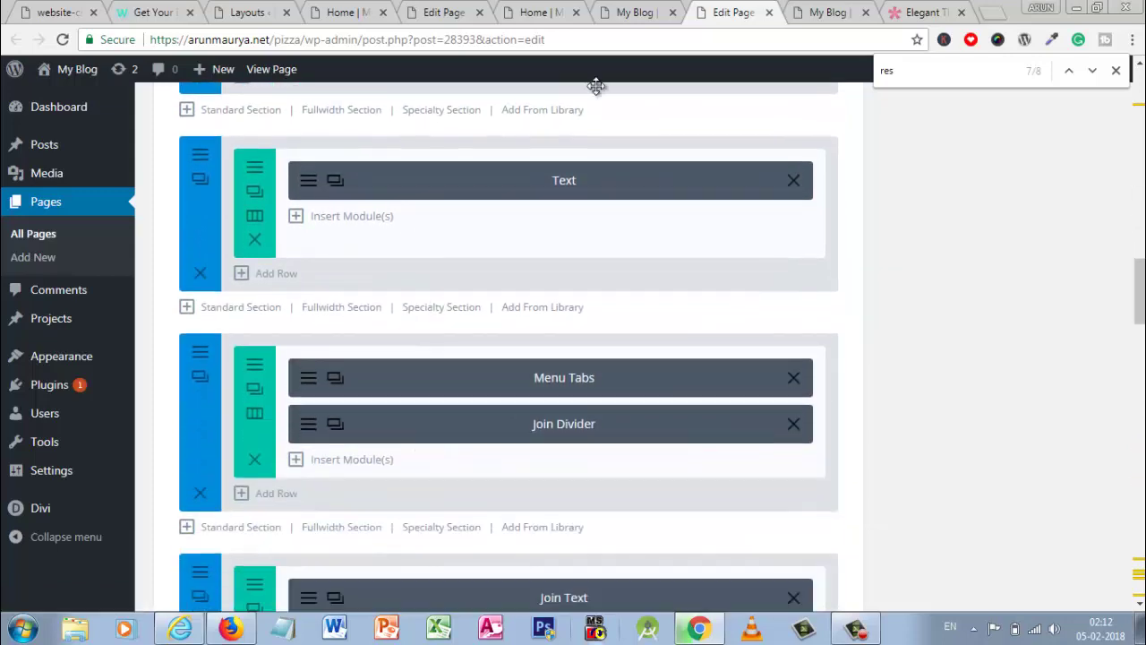
- Compare with the Visual Builder tab, return to Edit Page, and examine the Slider section's background image settings, saving on exit
left_click(833, 12)
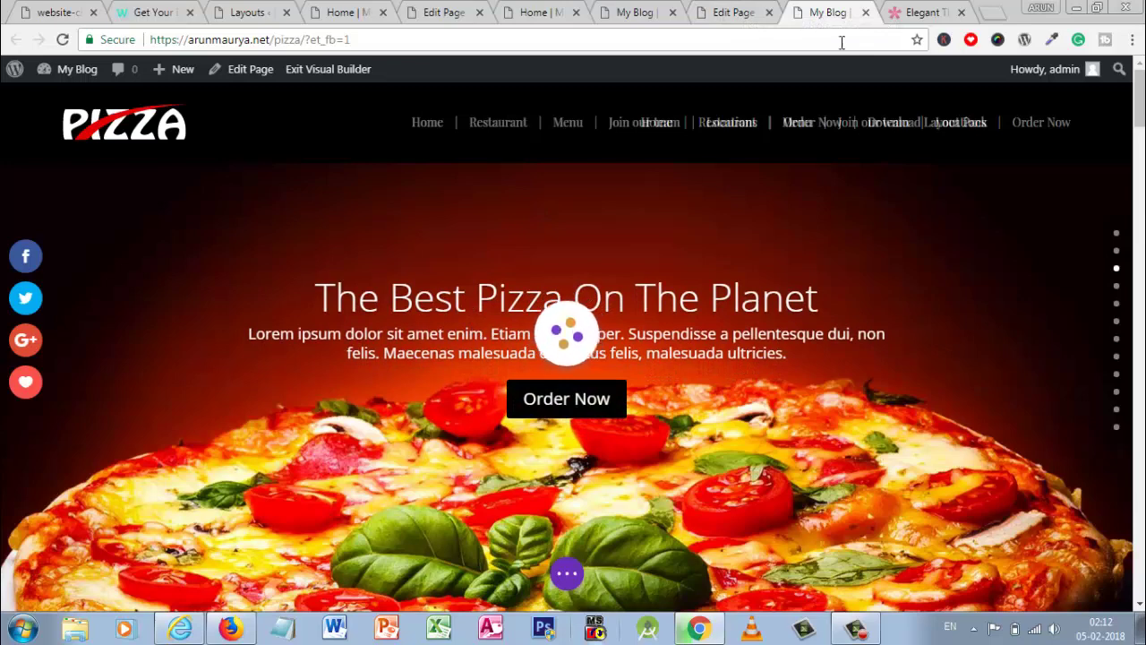
left_click(758, 13)
scroll(413, 237, "up", 10)
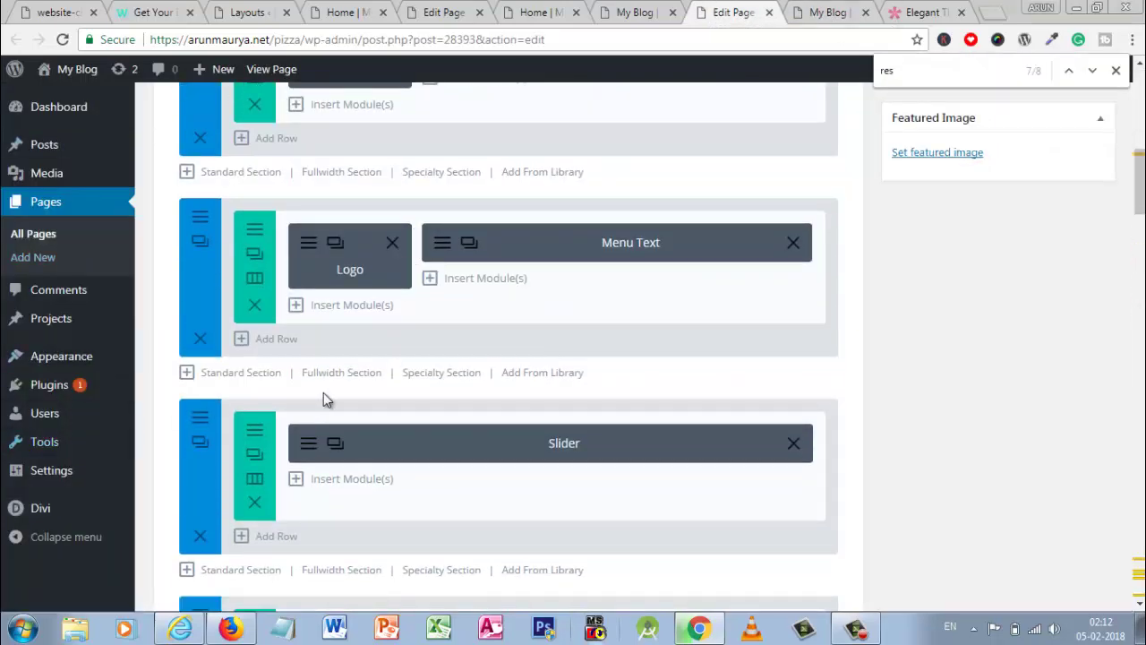
left_click(194, 422)
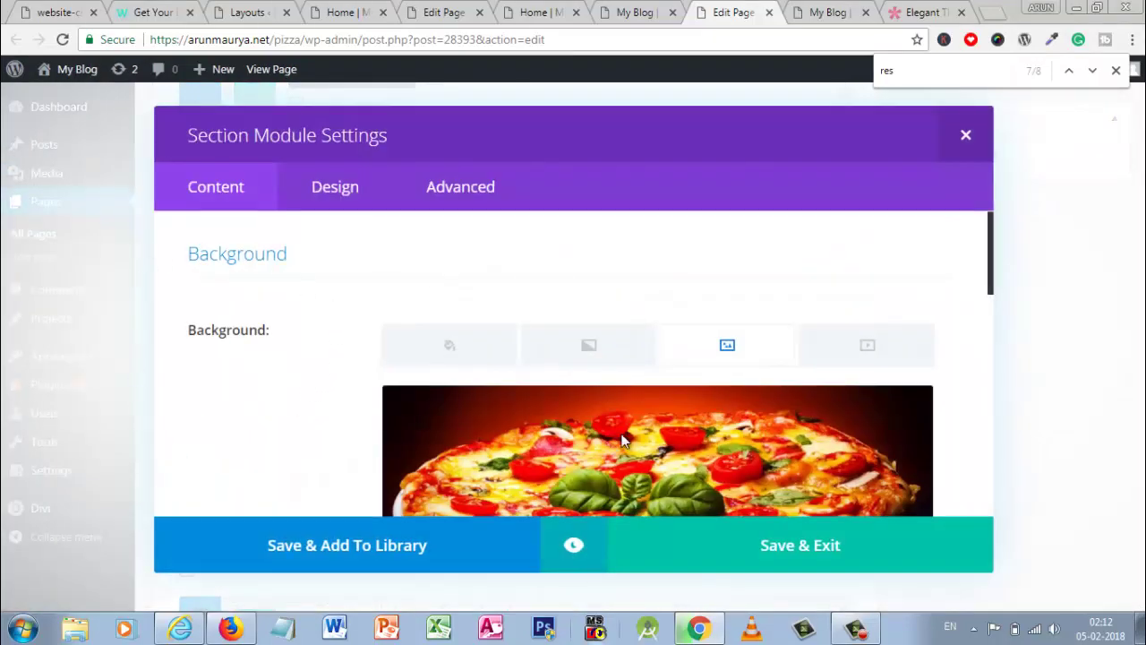
scroll(620, 426, "down", 3)
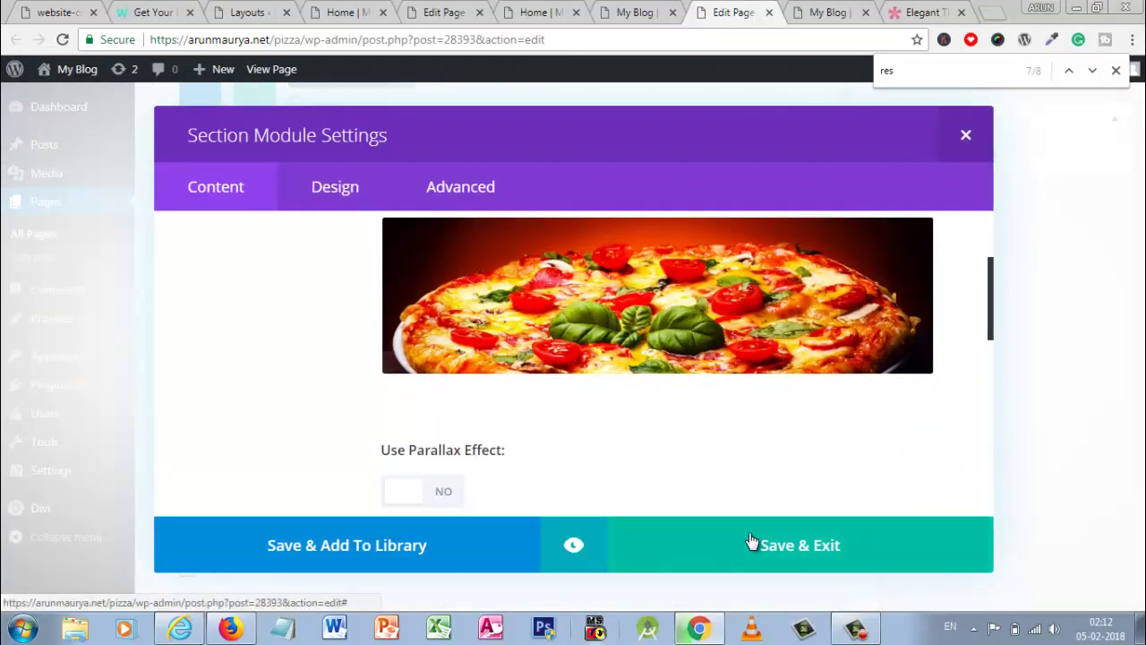
left_click(751, 543)
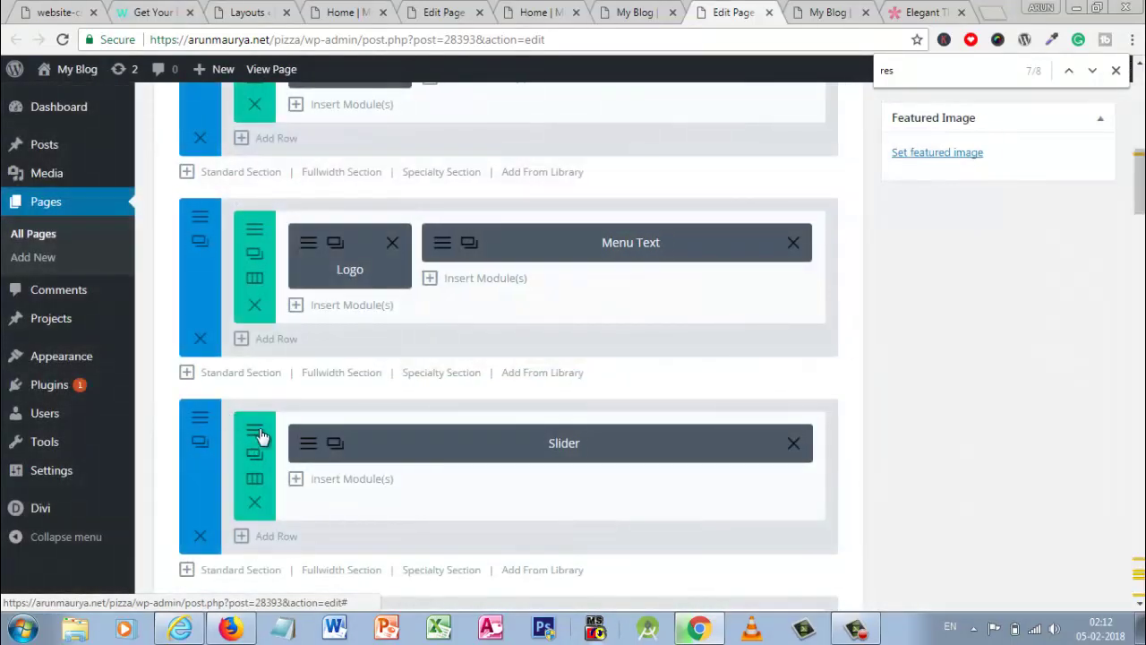
- Examine the background options of the row holding the Slider module, and save and close the row settings
left_click(257, 434)
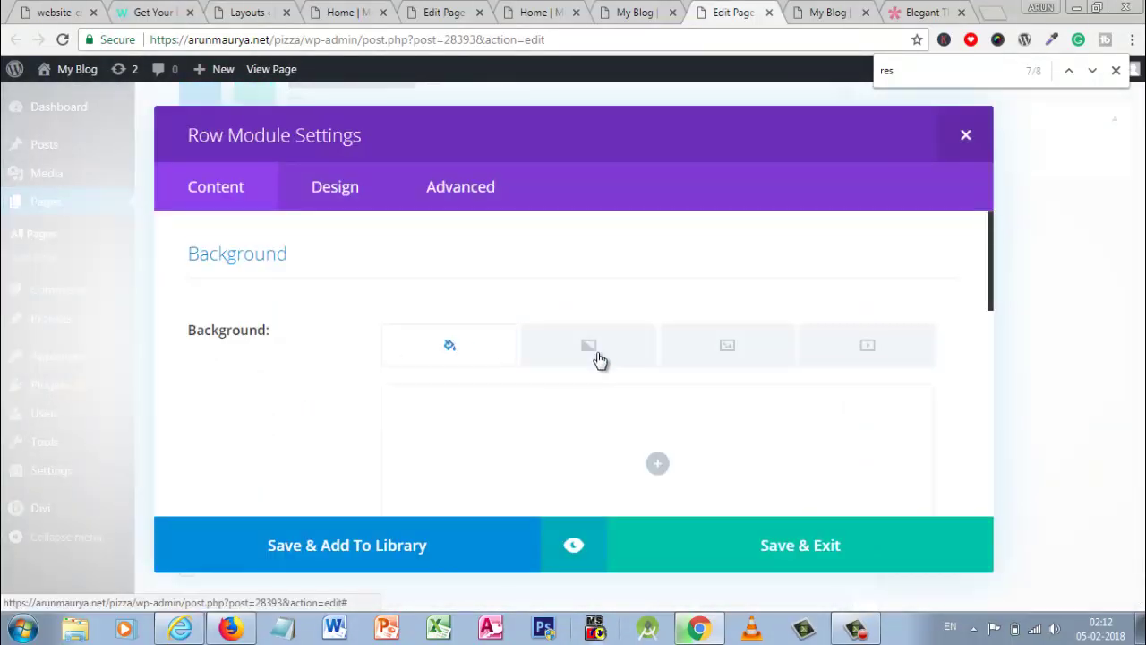
scroll(582, 367, "down", 2)
scroll(510, 384, "up", 2)
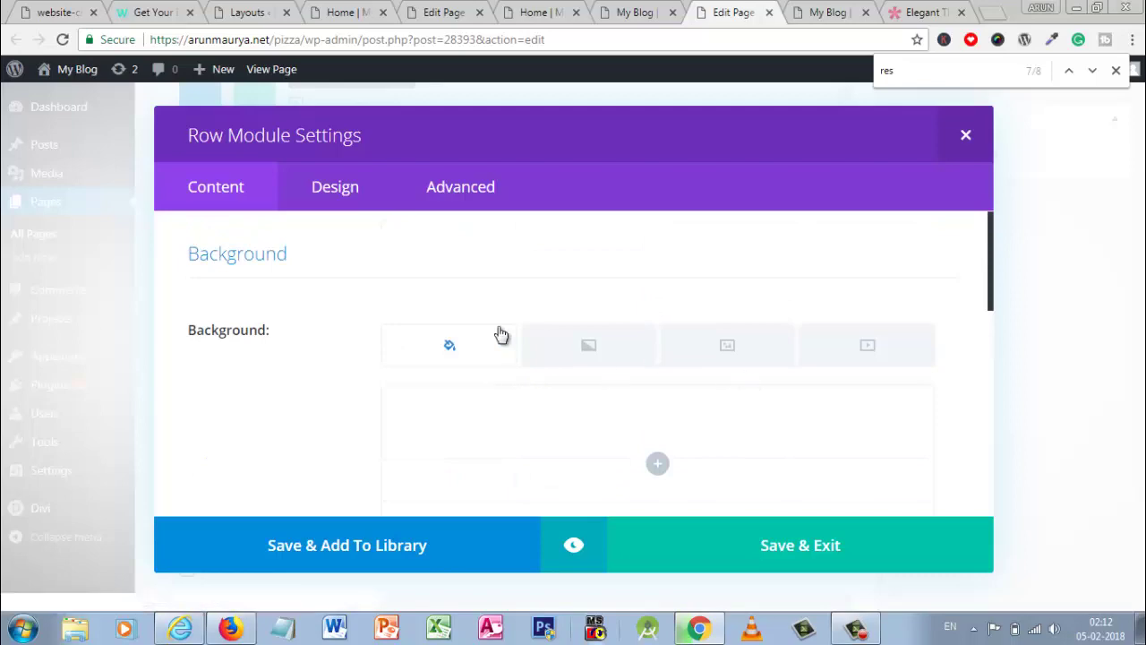
left_click(797, 548)
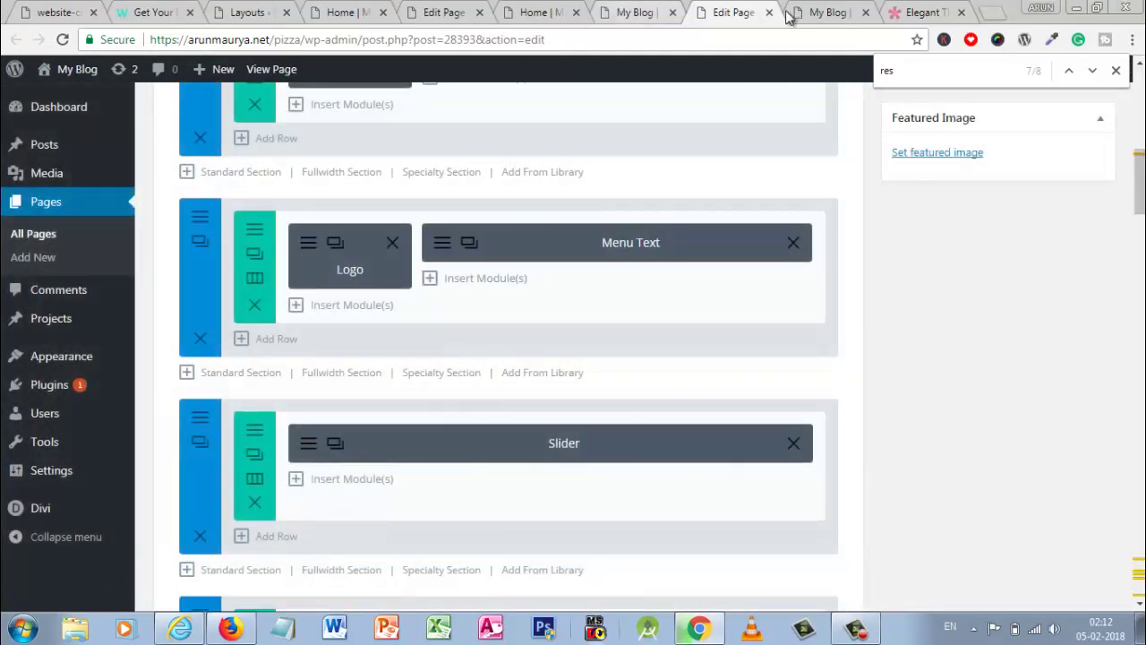
- Switch to the My Blog Visual Builder tab and review the page from the hero slider down to the Welcome to Best Pizza section
left_click(814, 7)
scroll(497, 321, "down", 5)
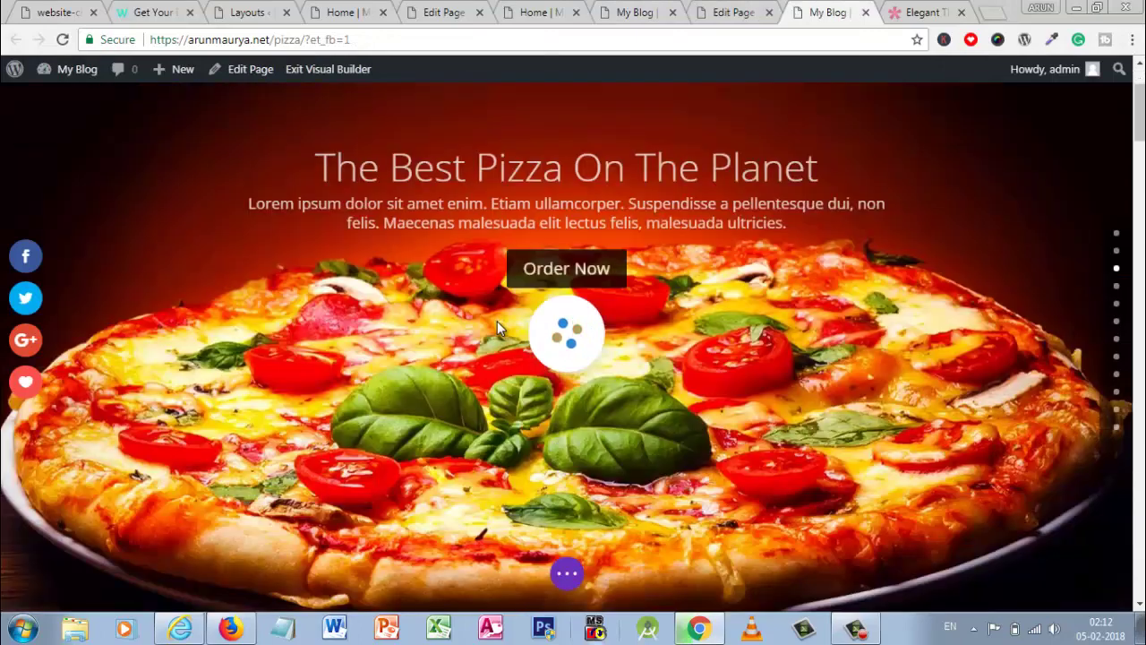
scroll(462, 386, "down", 5)
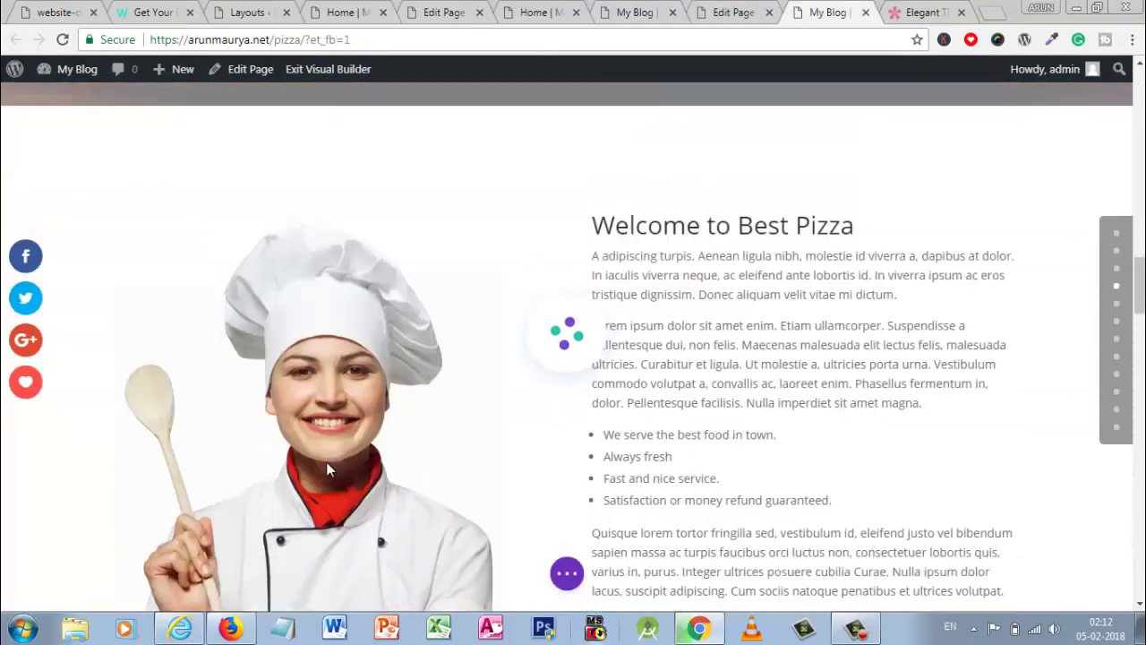
scroll(169, 266, "up", 2)
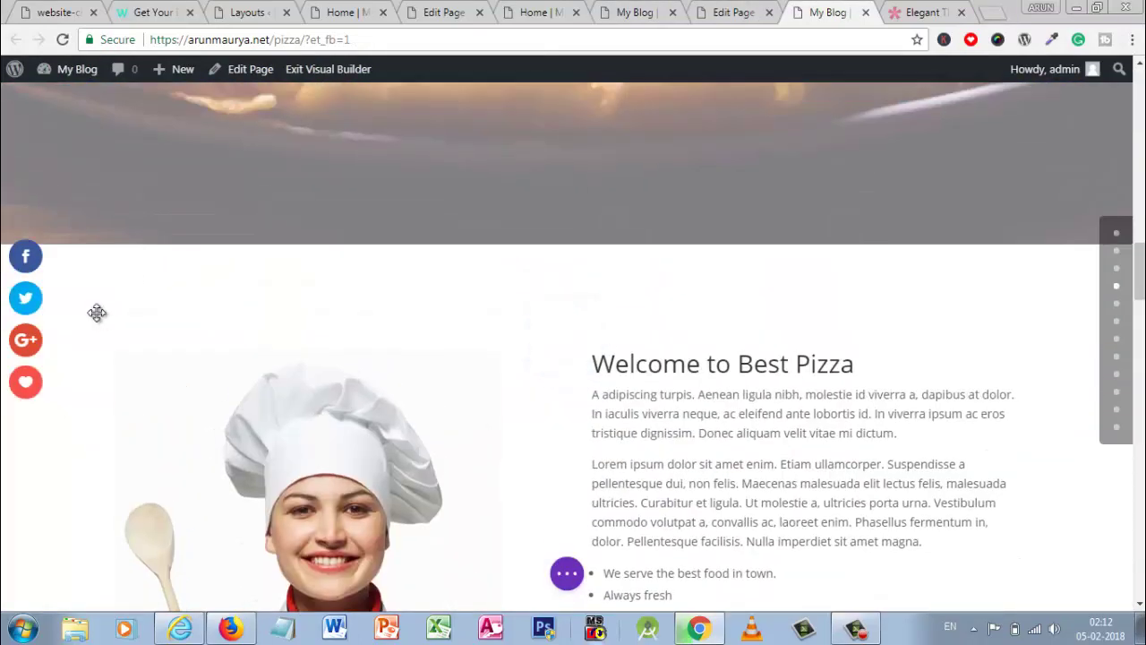
- Review the Visual Builder page from the pizza sliders down to the Locations map, checking the Edit Page tab's section list for comparison
scroll(97, 313, "up", 1)
scroll(90, 405, "up", 5)
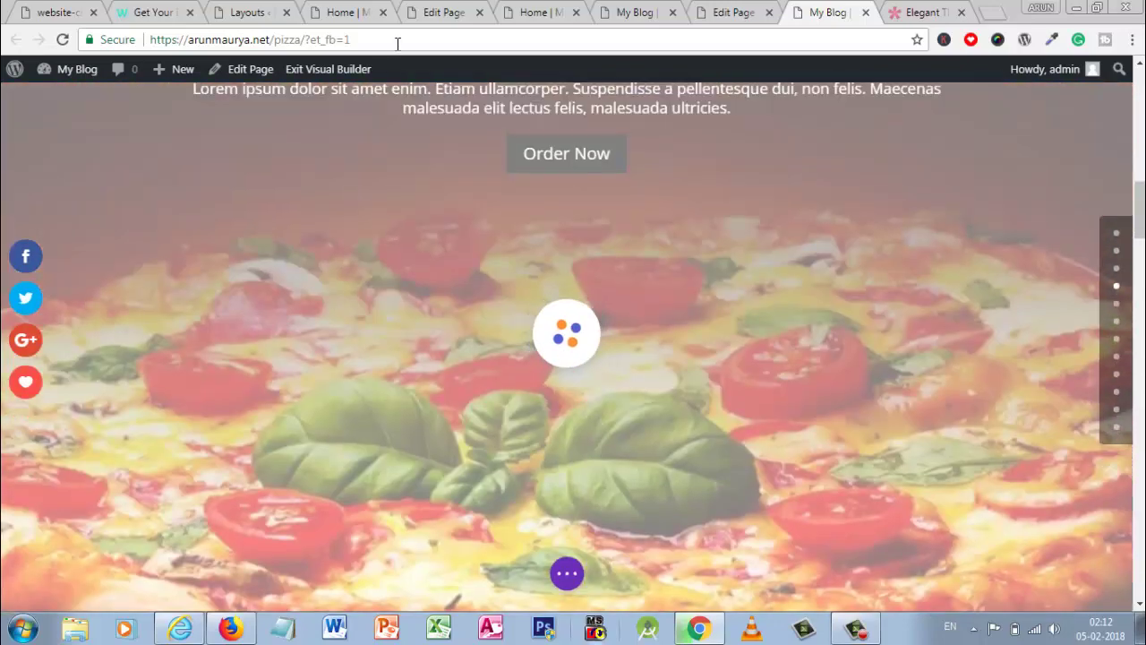
scroll(419, 163, "up", 2)
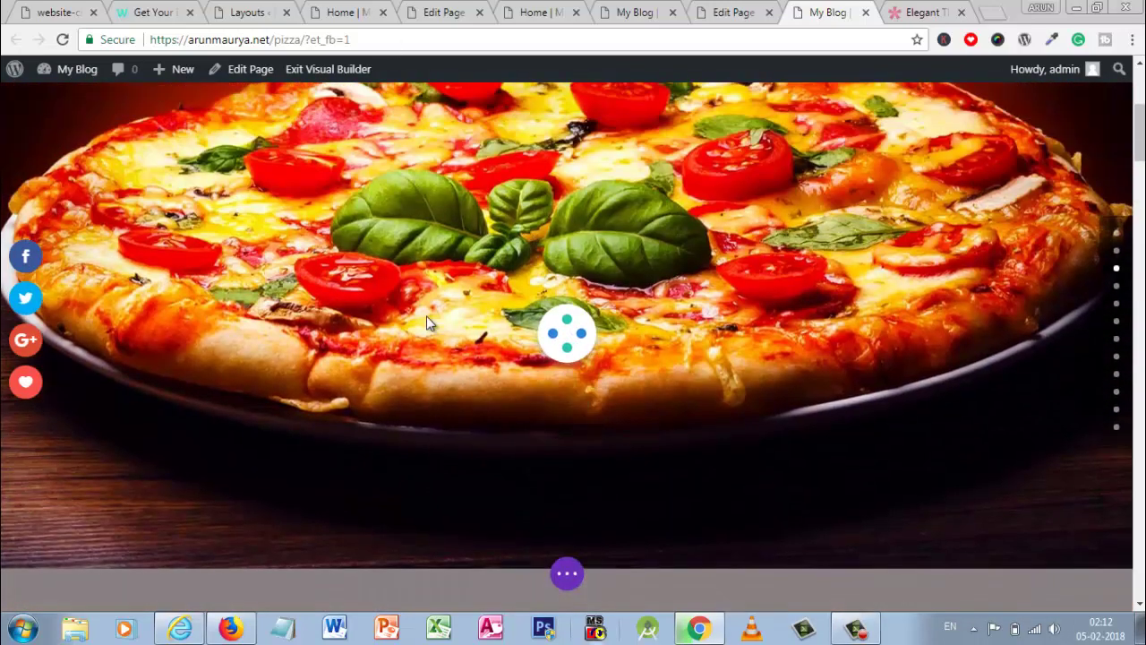
scroll(426, 316, "up", 2)
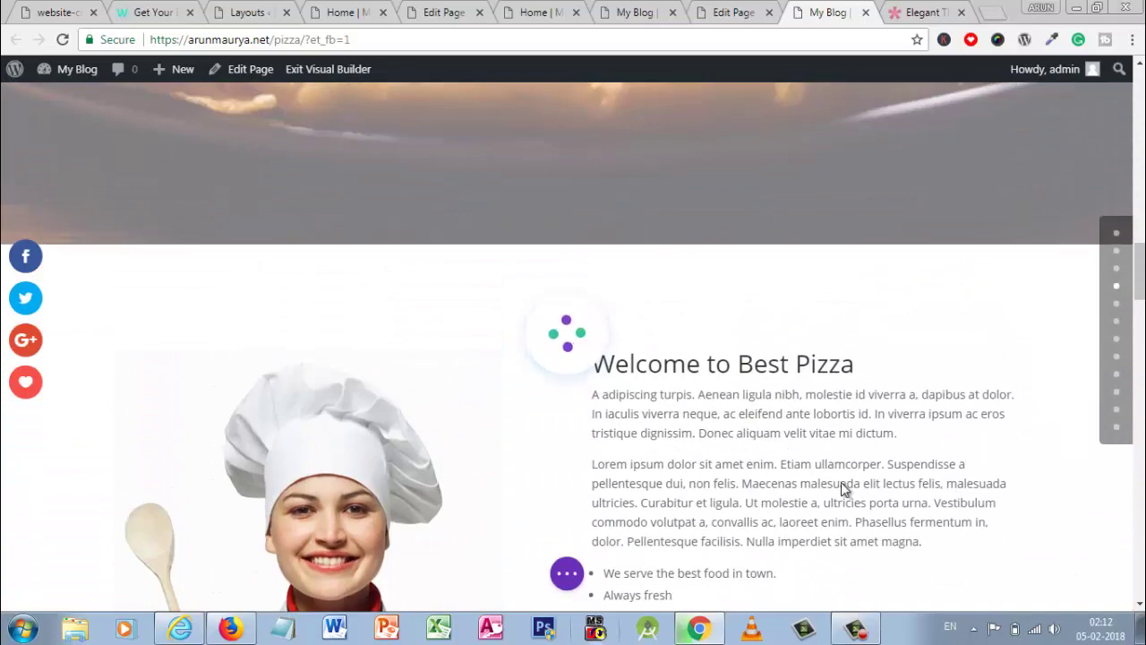
scroll(841, 490, "down", 15)
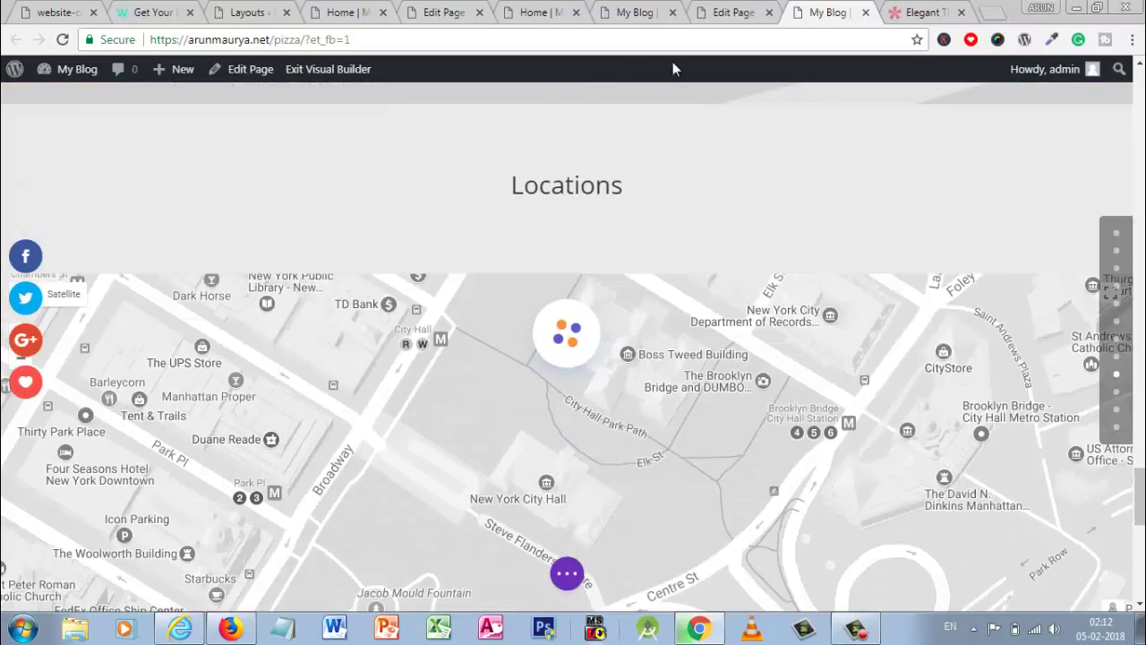
left_click(732, 13)
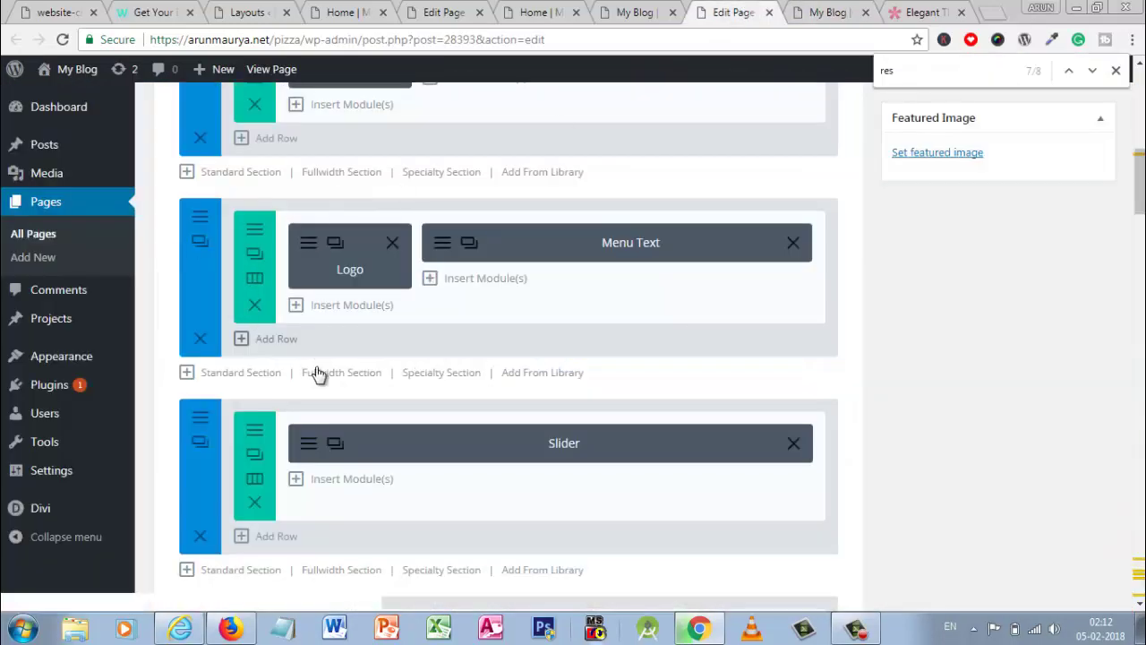
left_click(842, 11)
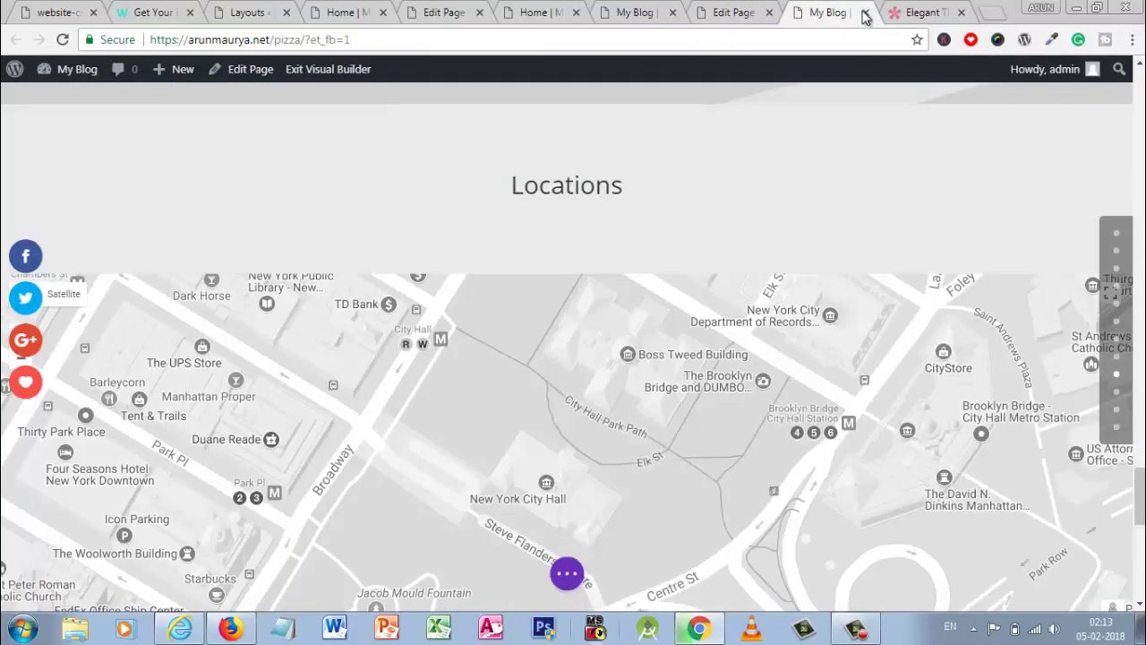
- Review the Visual Builder page upward from Locations past the pizza menu tabs to the Welcome to Best Pizza section
scroll(365, 254, "up", 10)
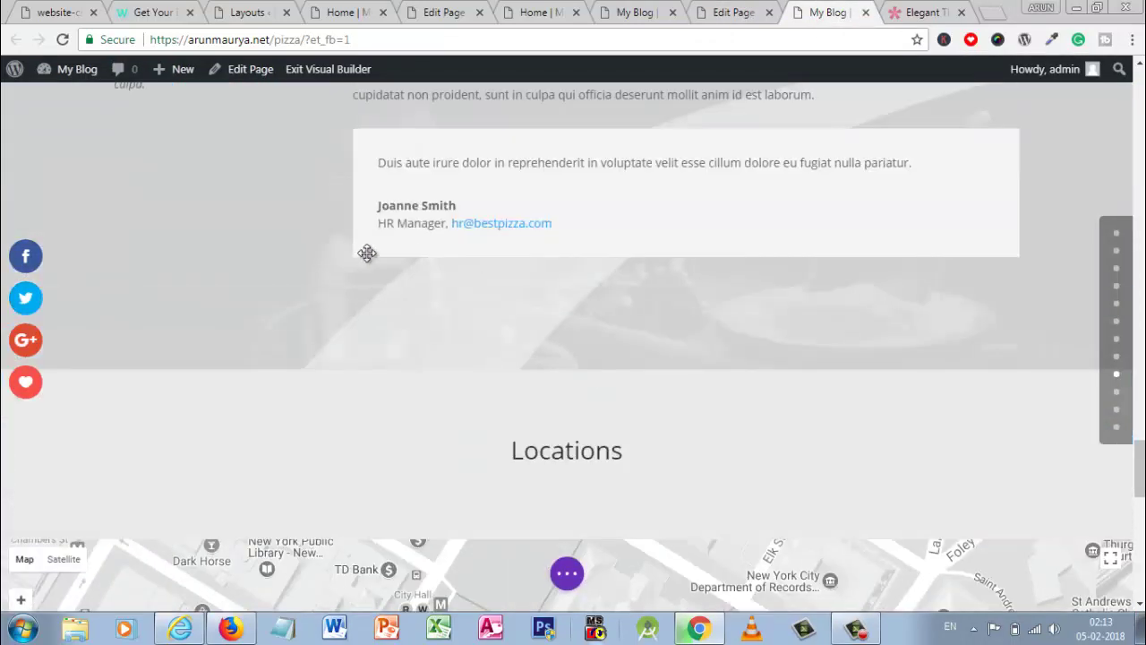
scroll(361, 250, "up", 10)
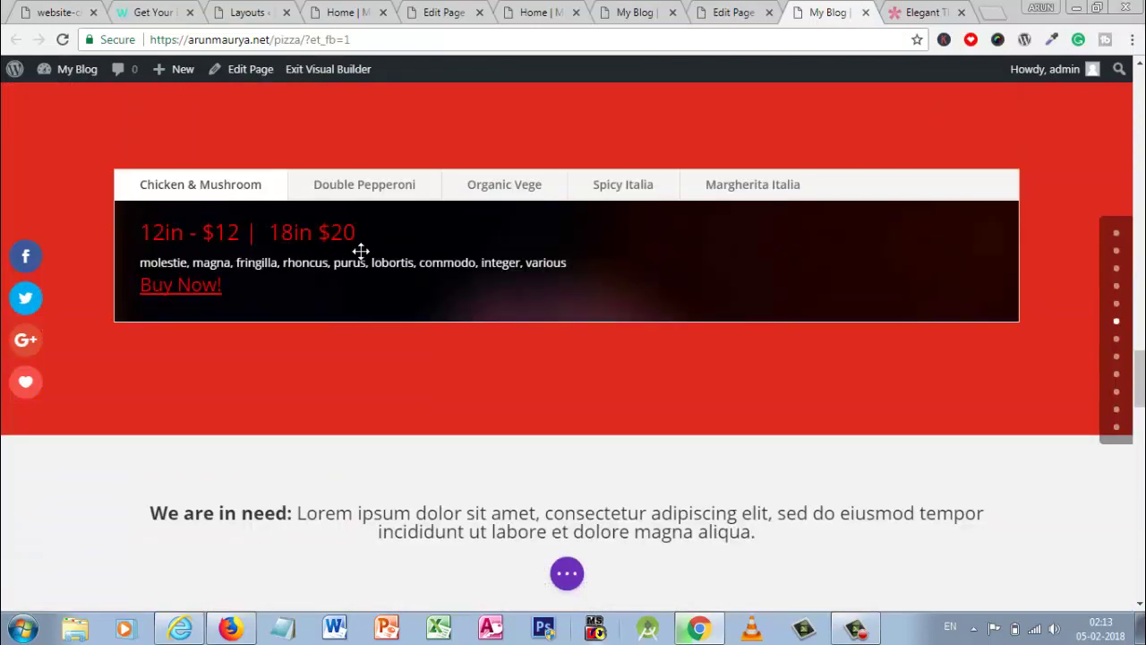
scroll(361, 251, "up", 4)
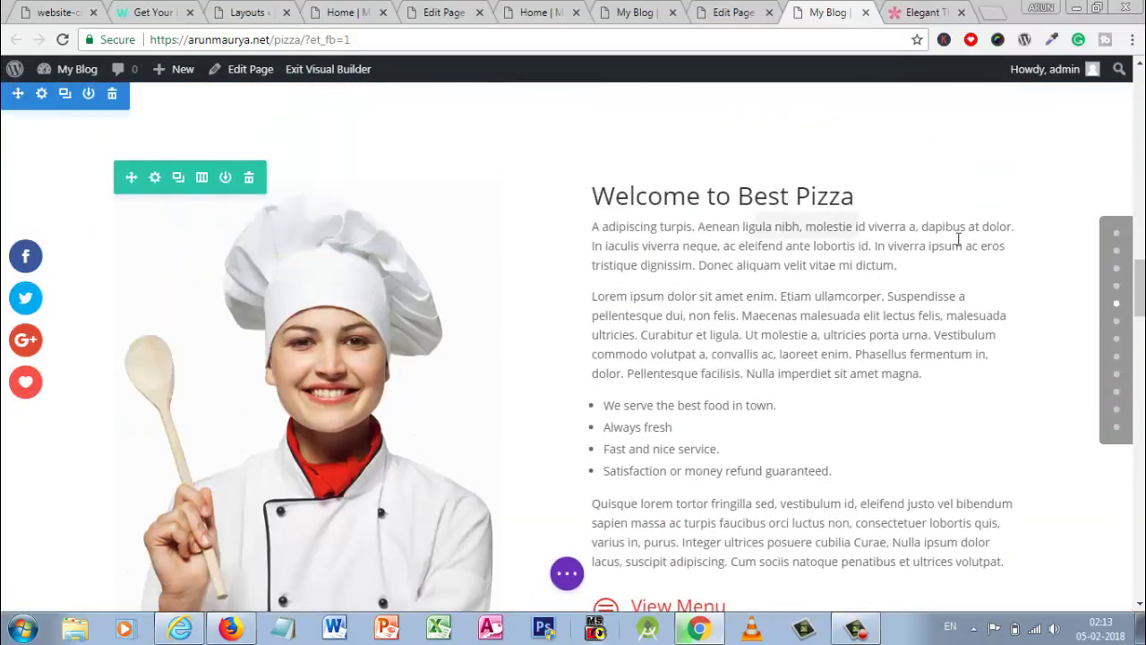
scroll(386, 267, "up", 2)
scroll(386, 267, "up", 1)
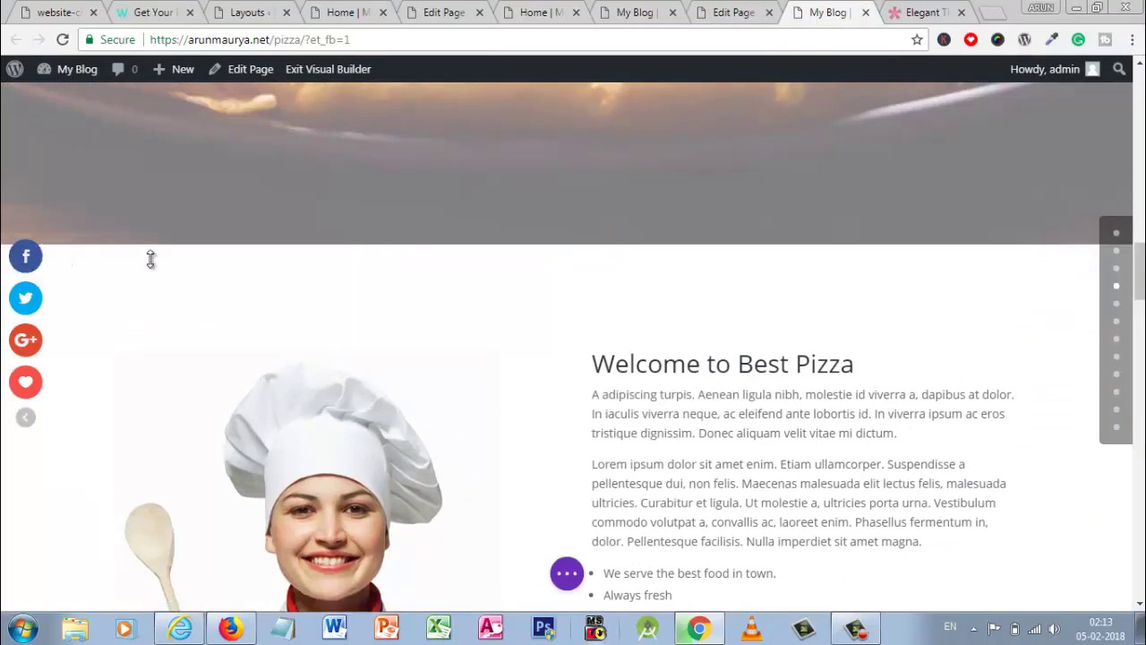
- Try a #848484 background color on the Welcome to Best Pizza section
scroll(151, 258, "down", 3)
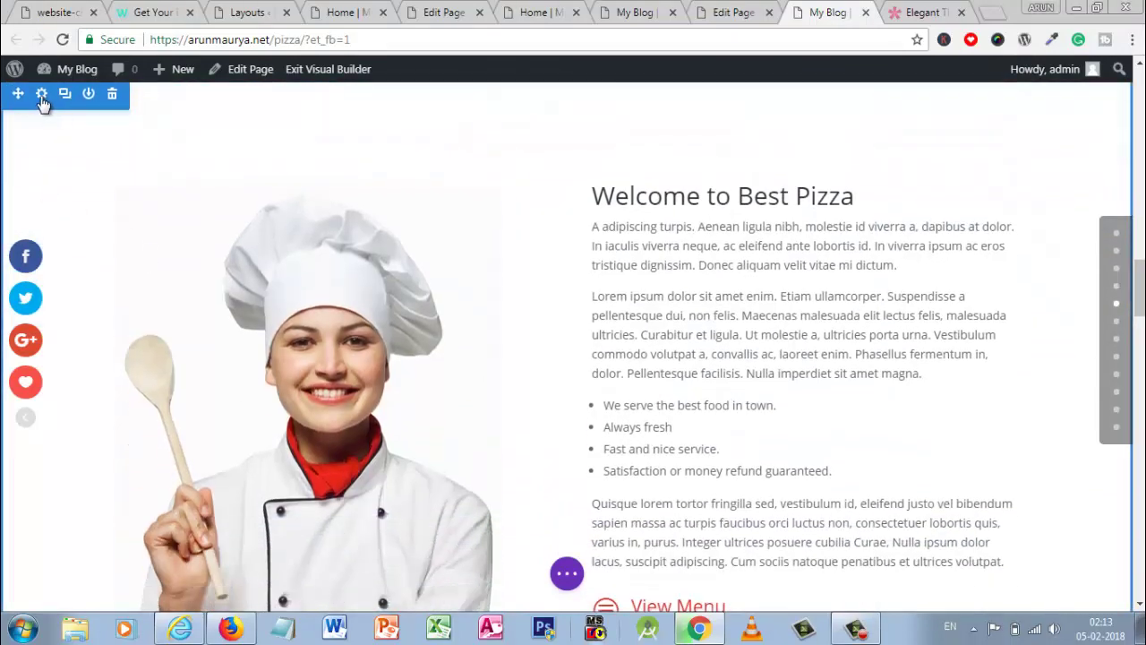
left_click(42, 98)
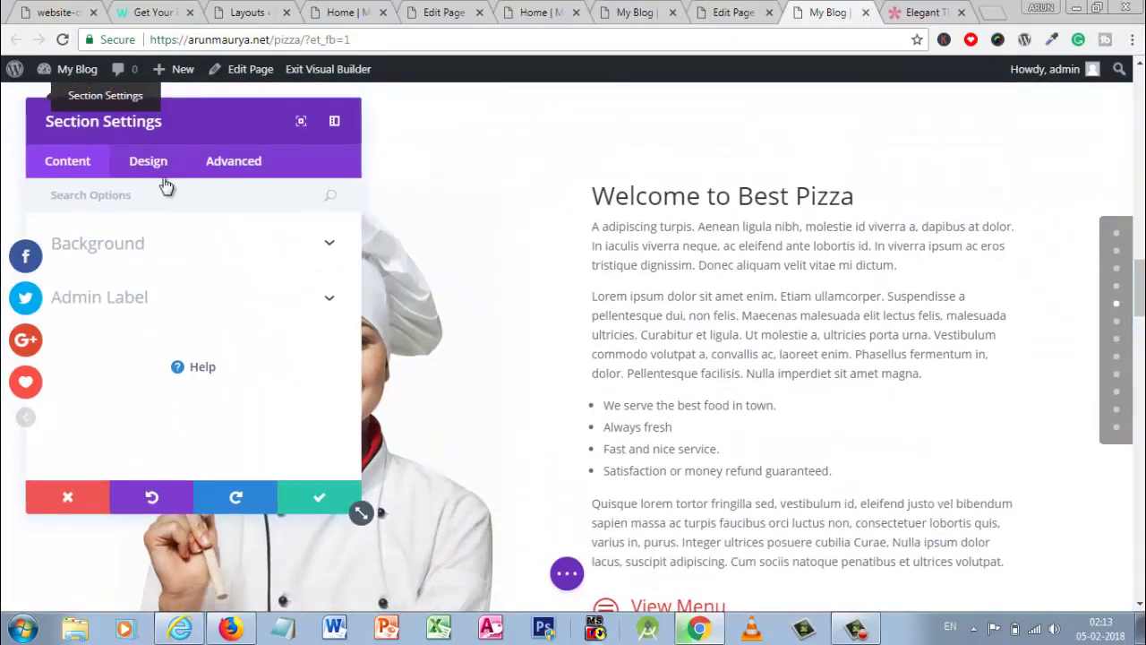
left_click(128, 261)
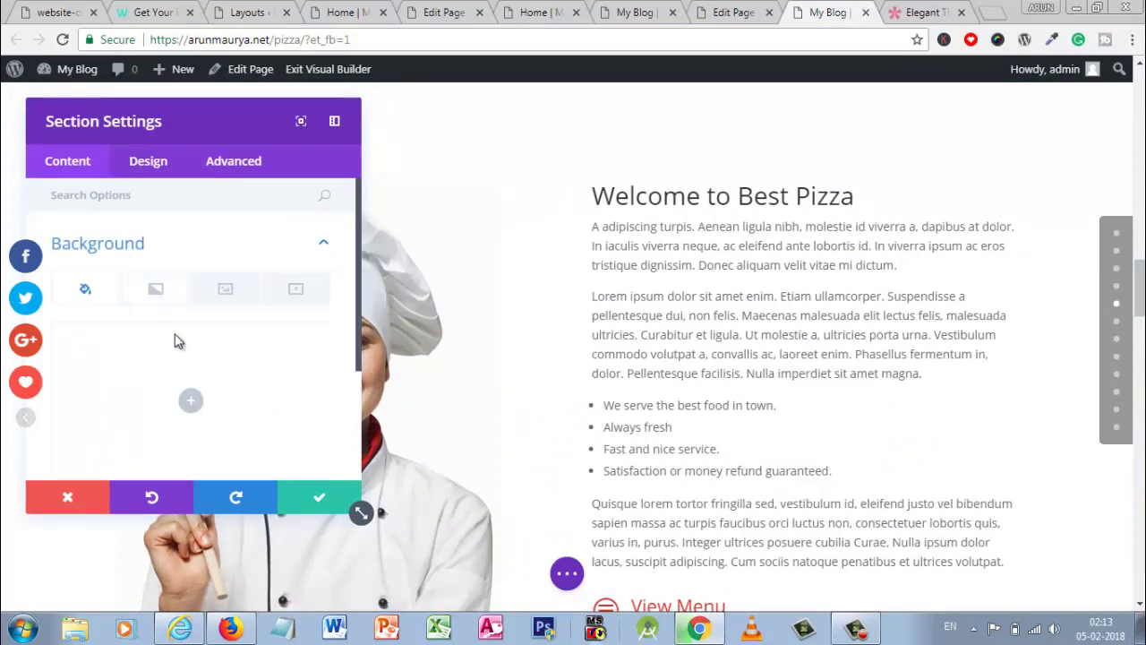
left_click(188, 405)
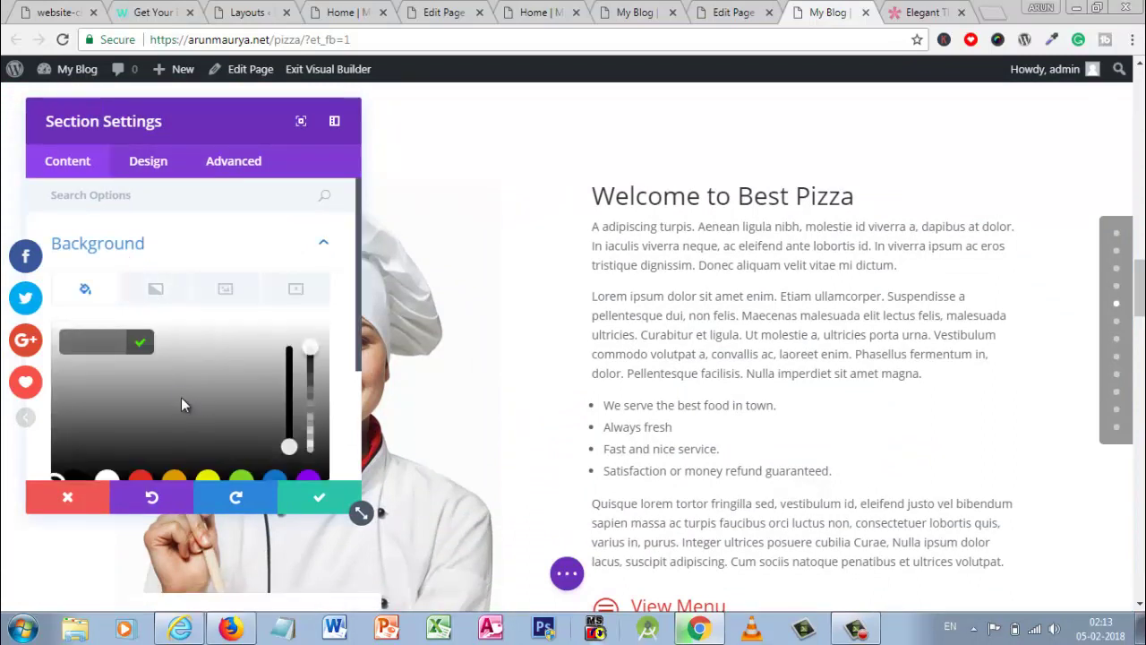
left_click(182, 398)
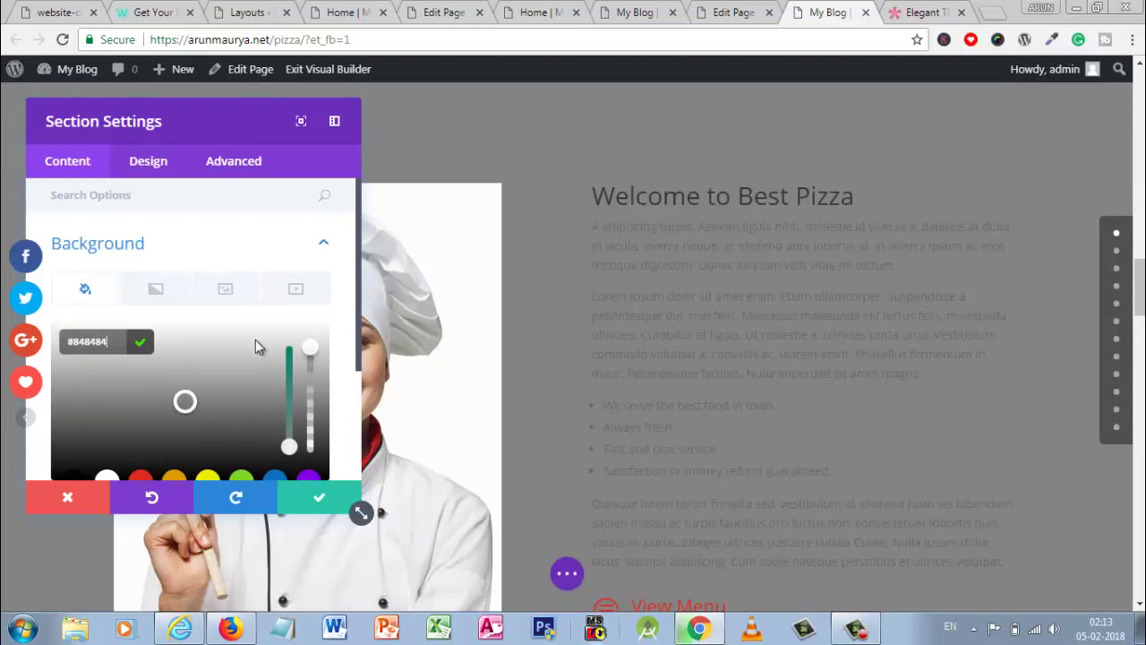
- Try a default background gradient on the Welcome to Best Pizza section, and delete the gradient
left_click(158, 292)
left_click(185, 401)
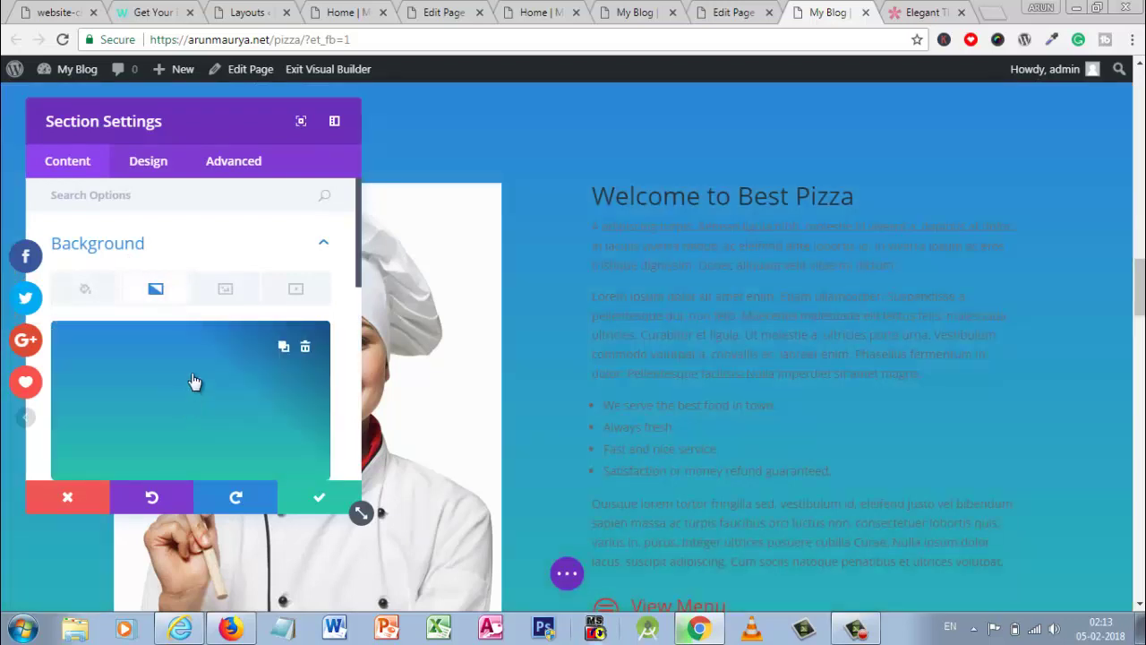
left_click(306, 348)
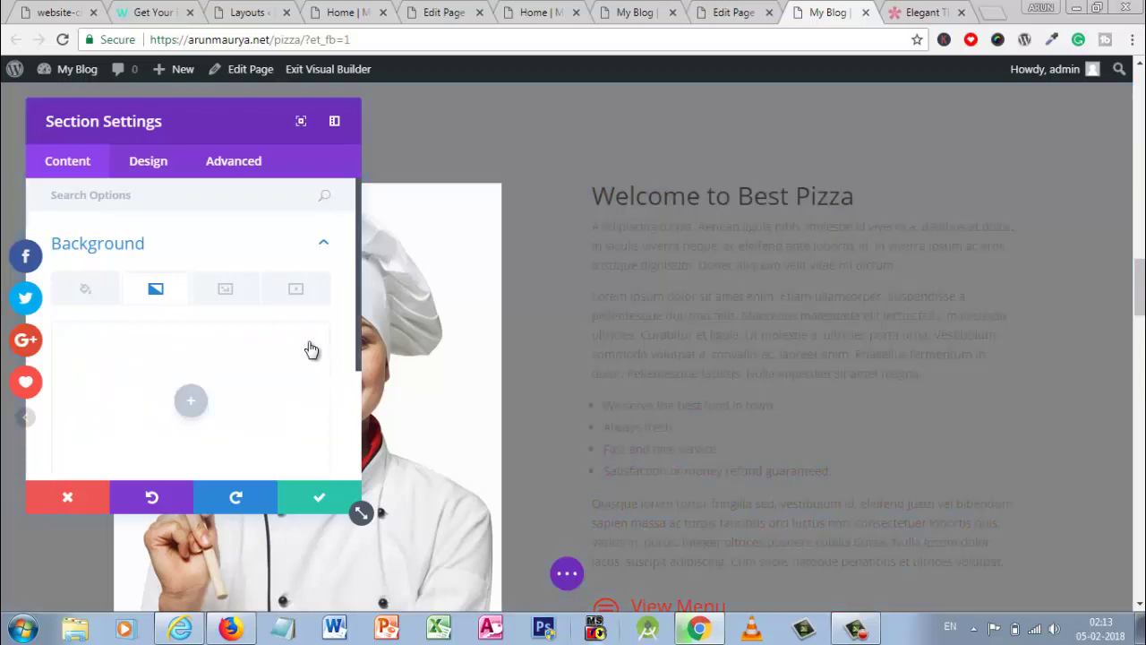
- Delete the Welcome to Best Pizza section's background color and save the section settings
left_click(87, 291)
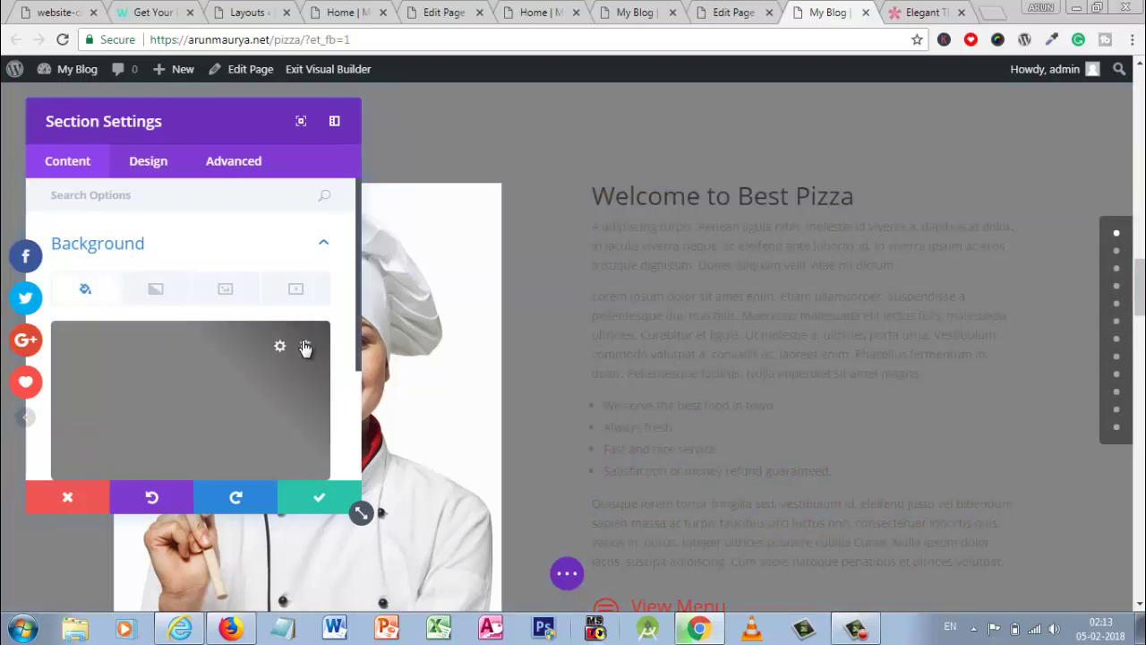
left_click(305, 347)
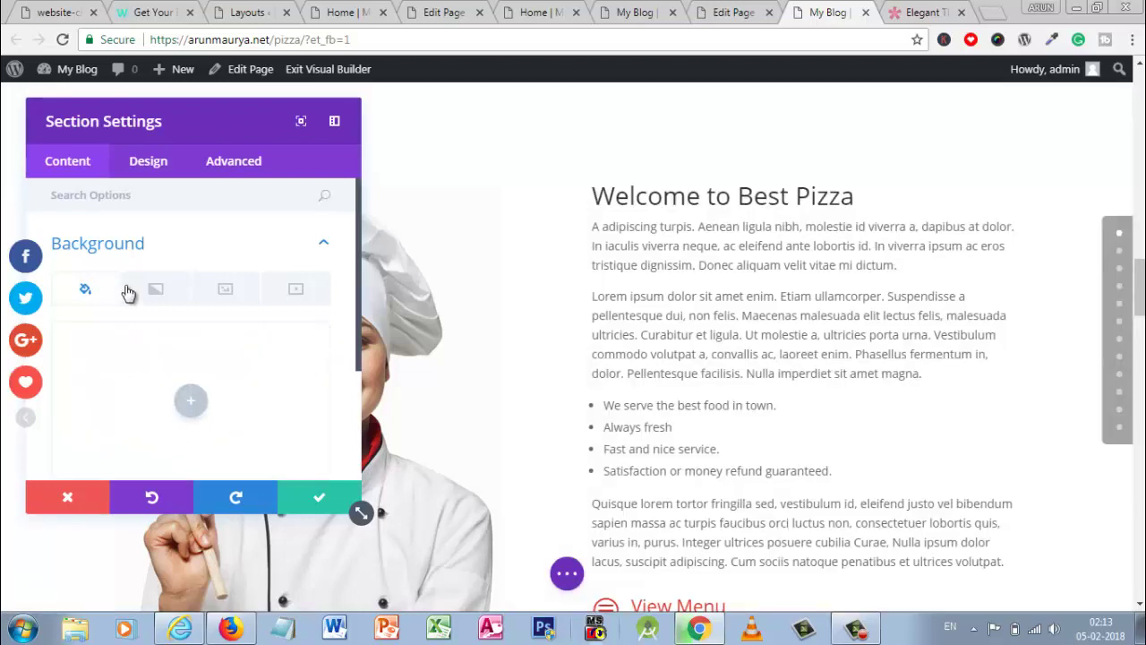
left_click(301, 499)
- Examine the inline editing of the welcome text and the chef image's module settings, and look over the rest of the section
left_click(686, 376)
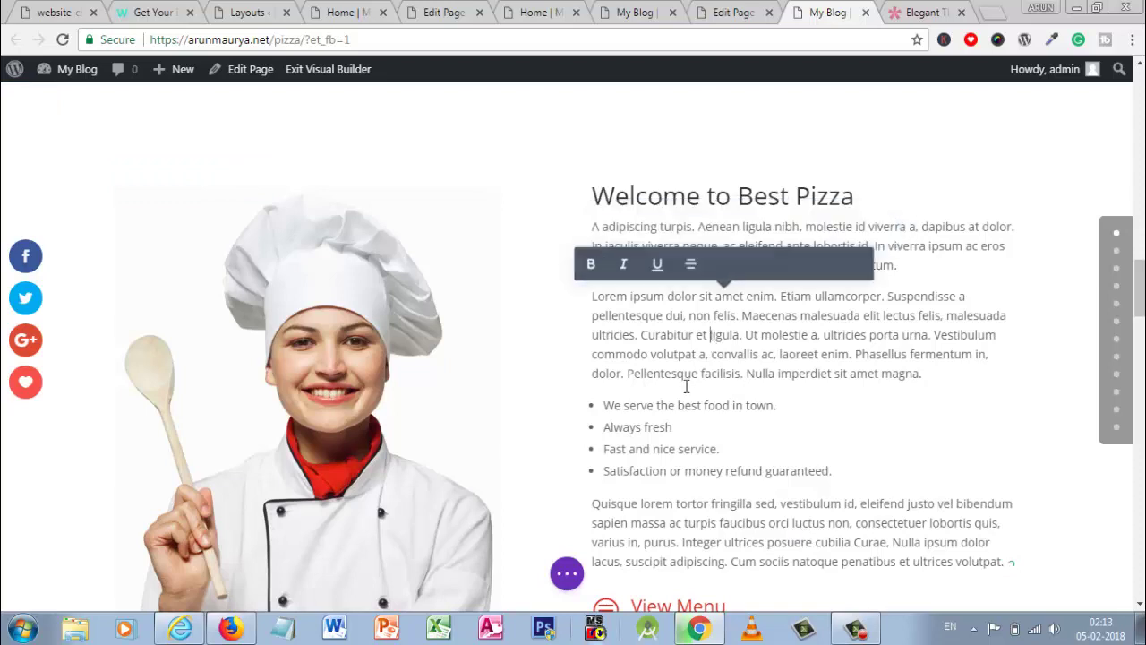
left_click(302, 227)
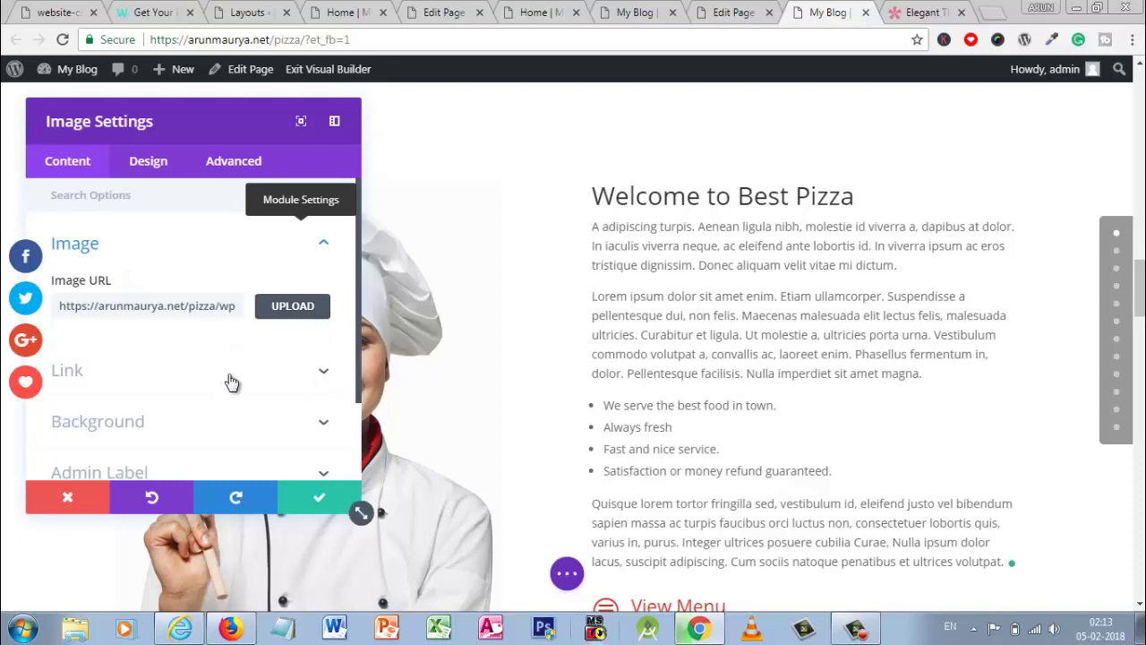
left_click(305, 514)
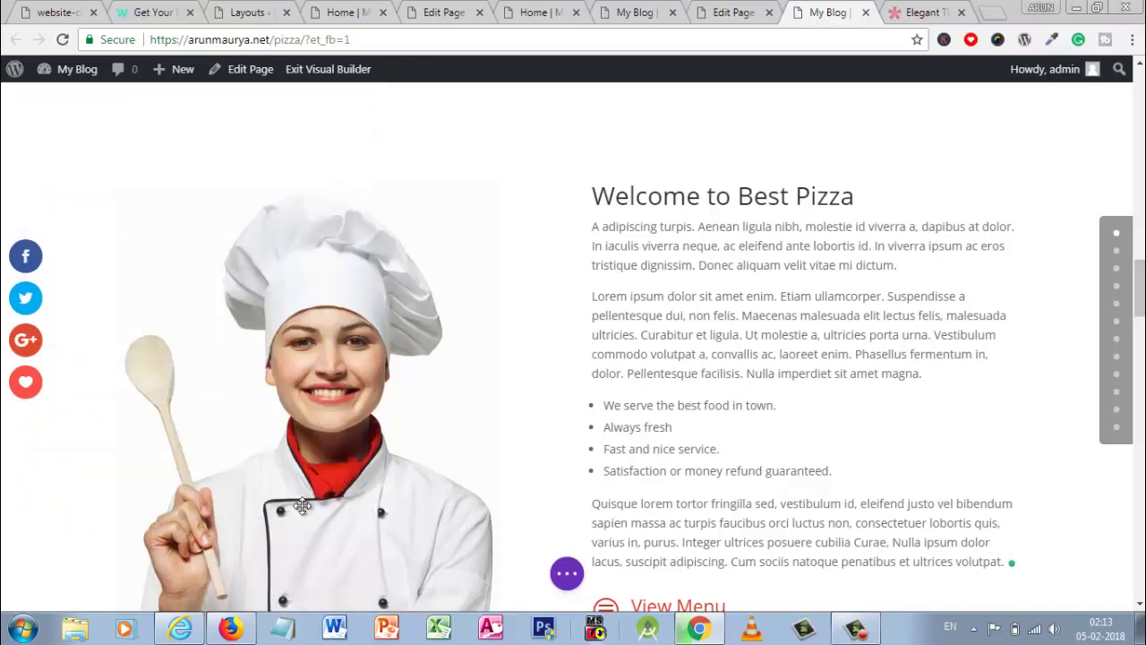
scroll(369, 305, "down", 5)
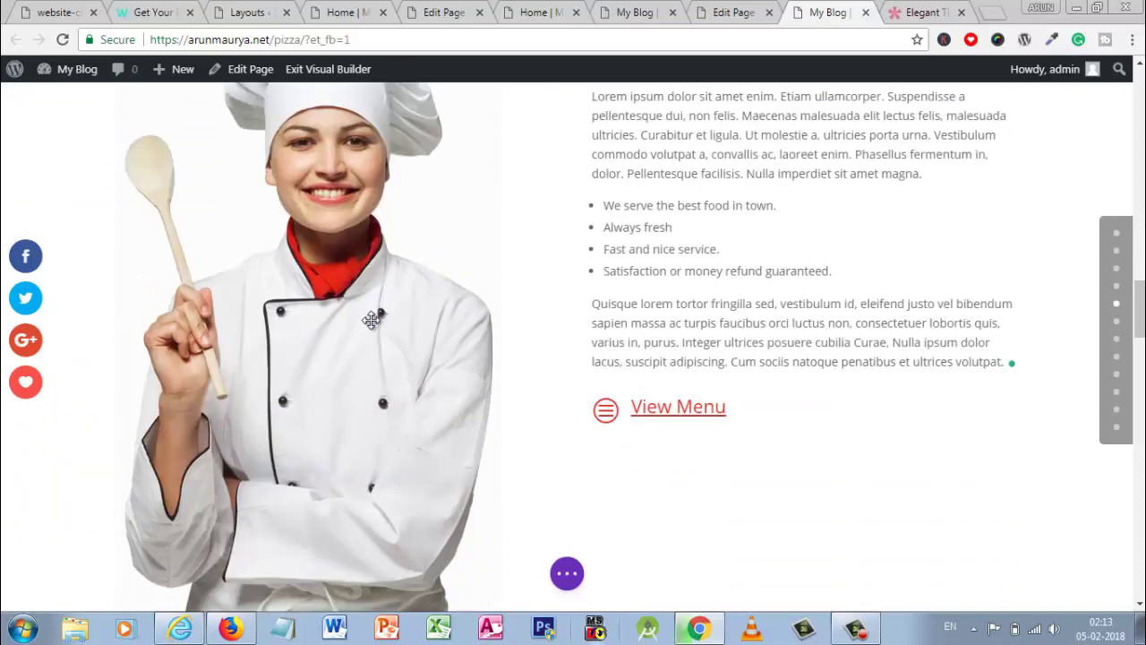
scroll(371, 320, "up", 5)
scroll(371, 320, "up", 1)
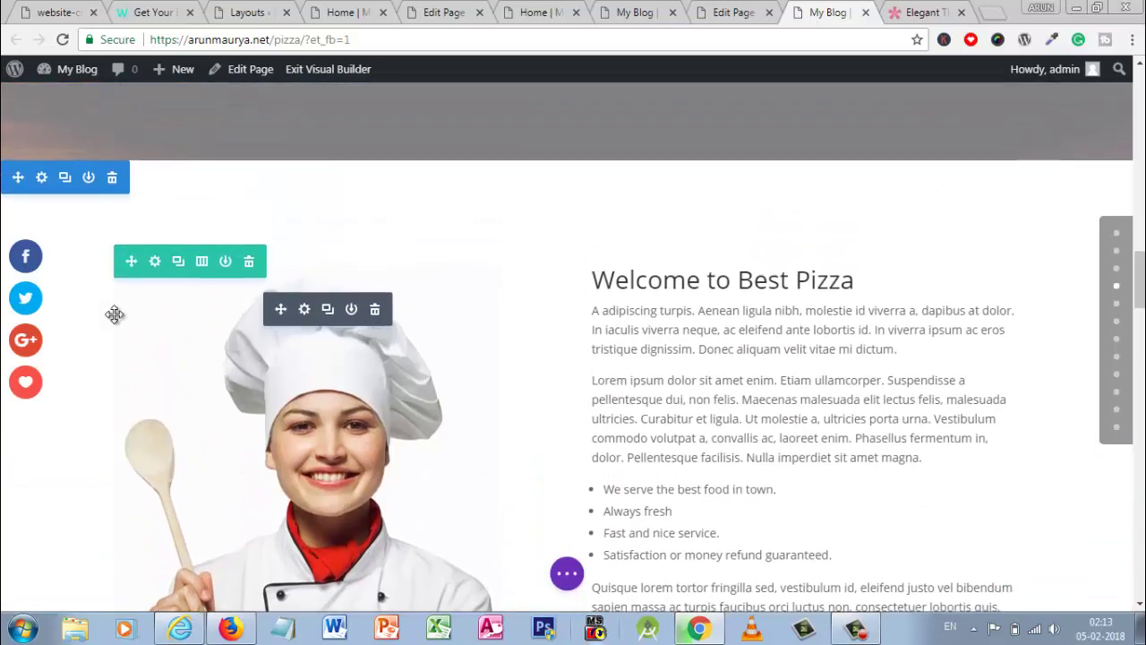
- Switch to the live My Blog page and go to its Restaurant section
left_click(733, 13)
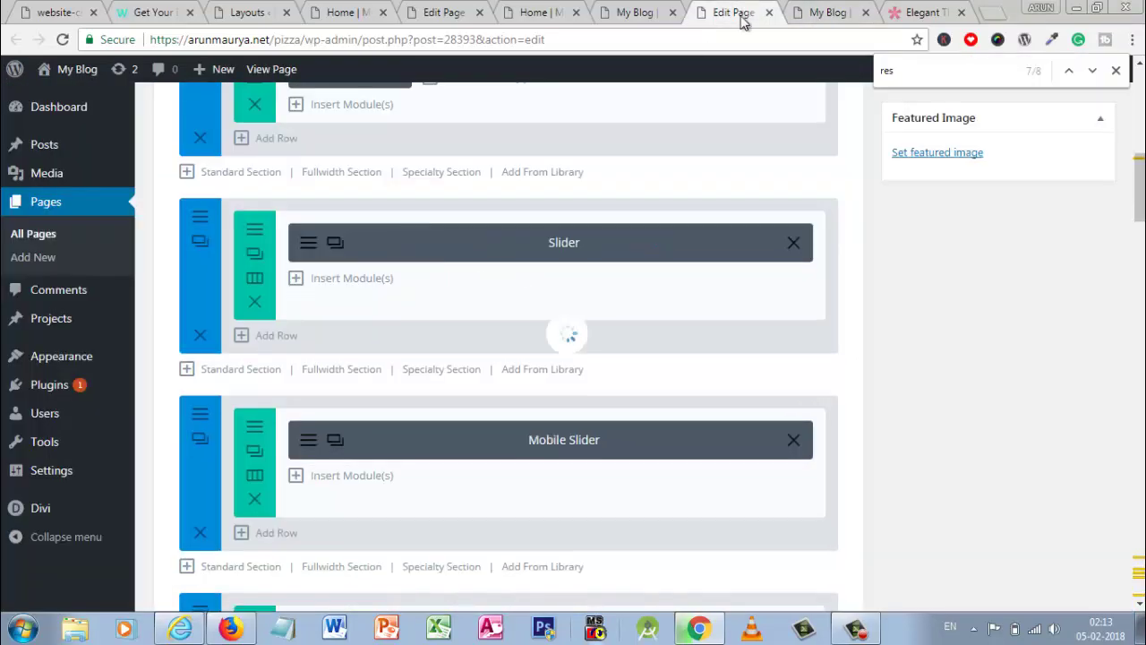
left_click(603, 12)
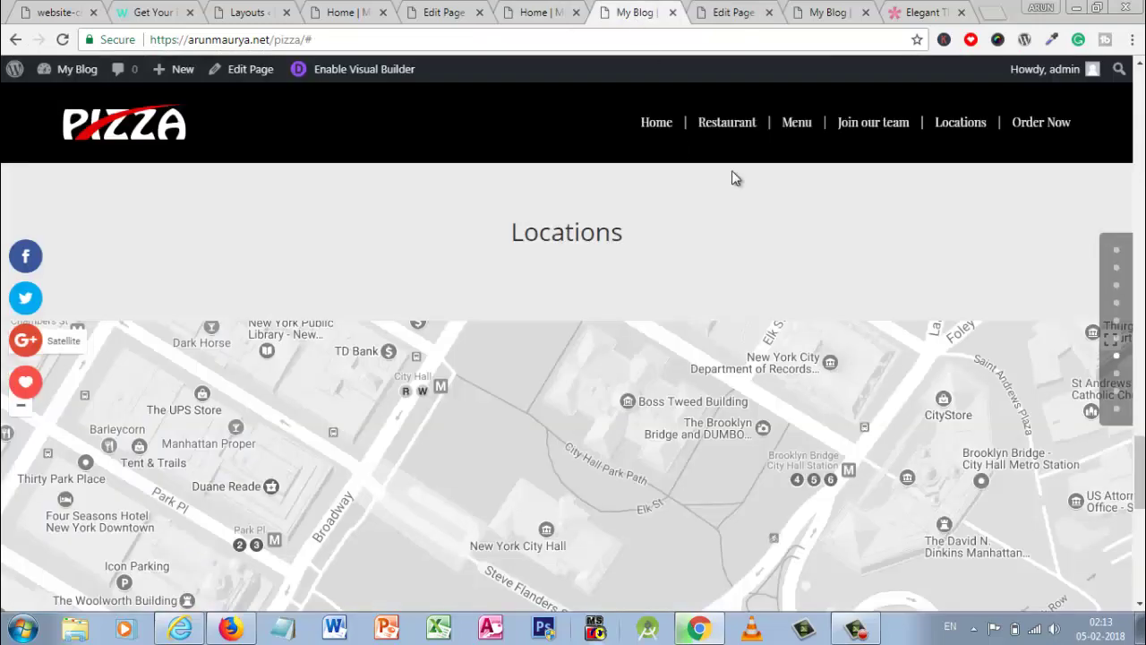
left_click(749, 129)
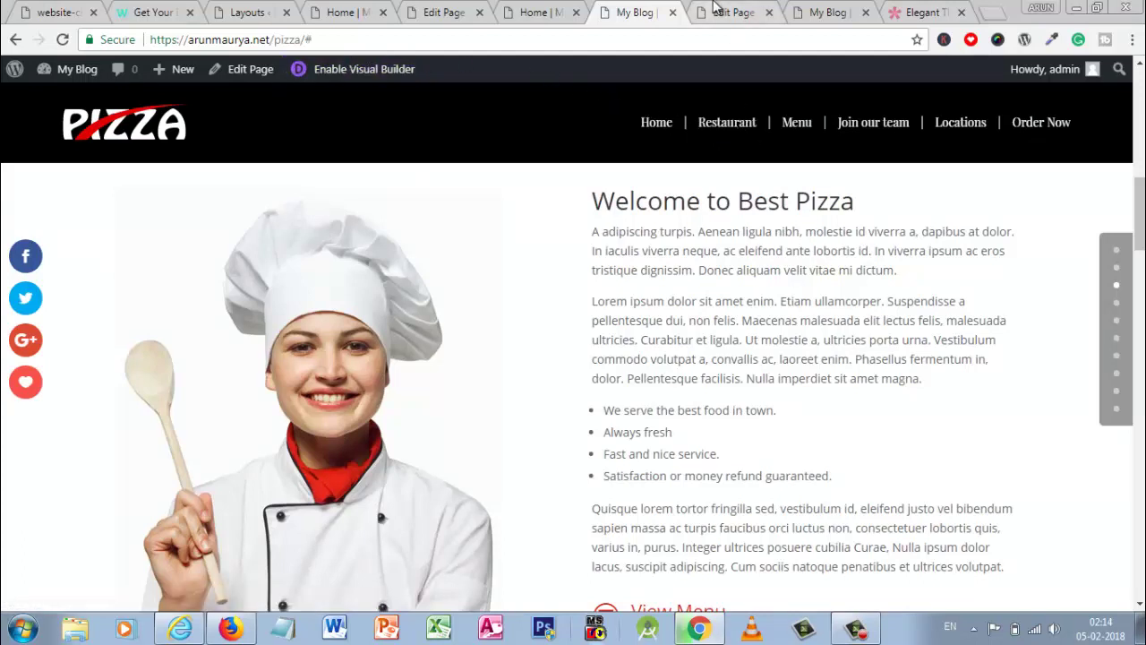
- Check the Home page preview and review its Edit Page sections from the header rows down to the Image/Text row
left_click(508, 10)
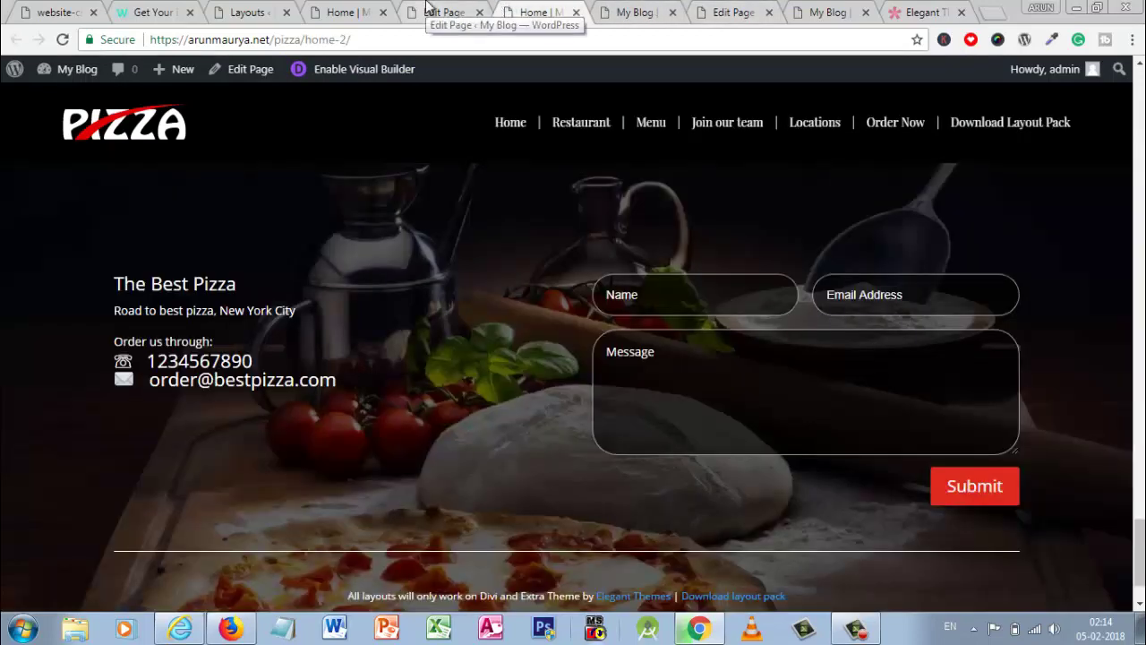
left_click(426, 9)
scroll(304, 507, "down", 1)
scroll(305, 508, "down", 6)
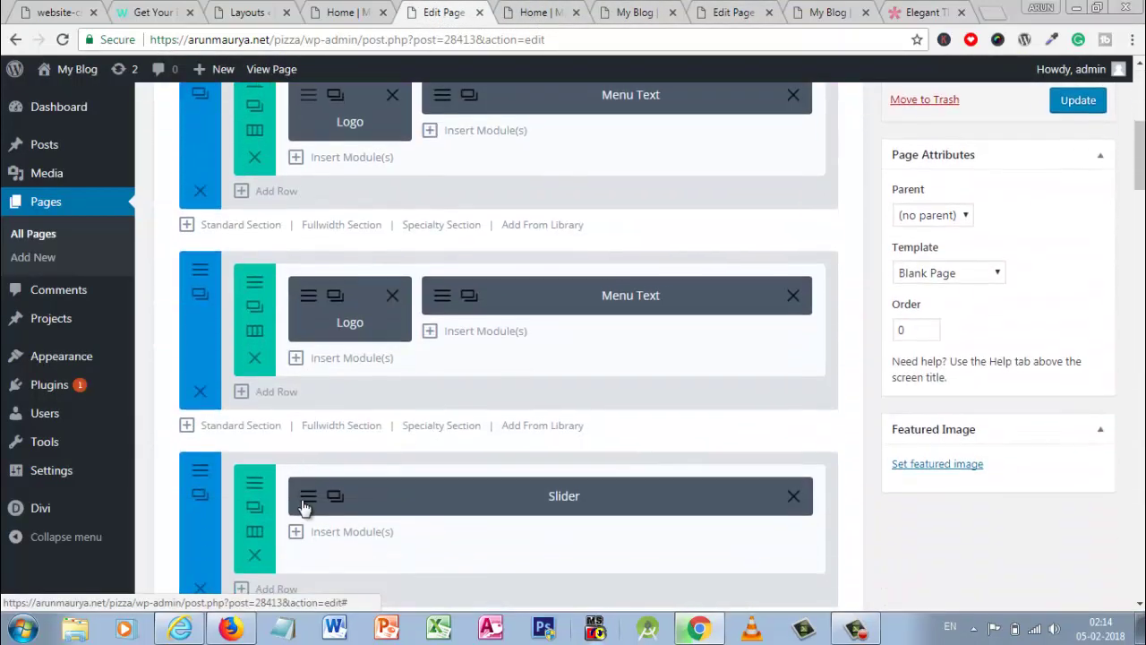
scroll(302, 500, "down", 5)
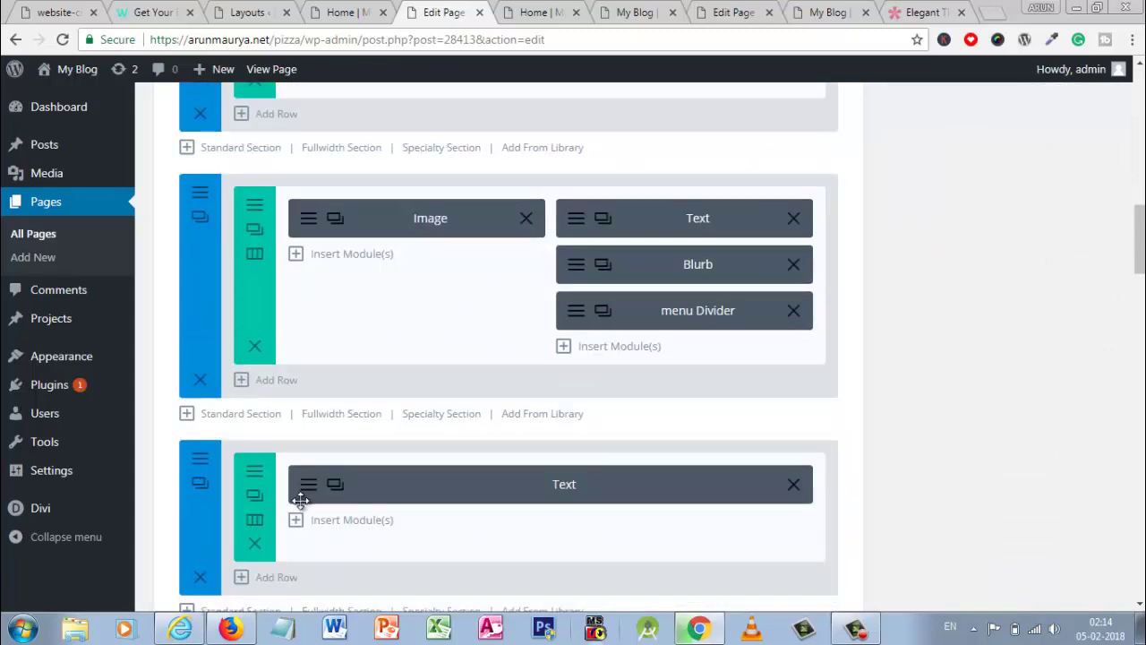
- Compare the live My Blog page's Welcome to Best Pizza section with its Edit Page layout, and return to the Visual Builder tab
left_click(519, 11)
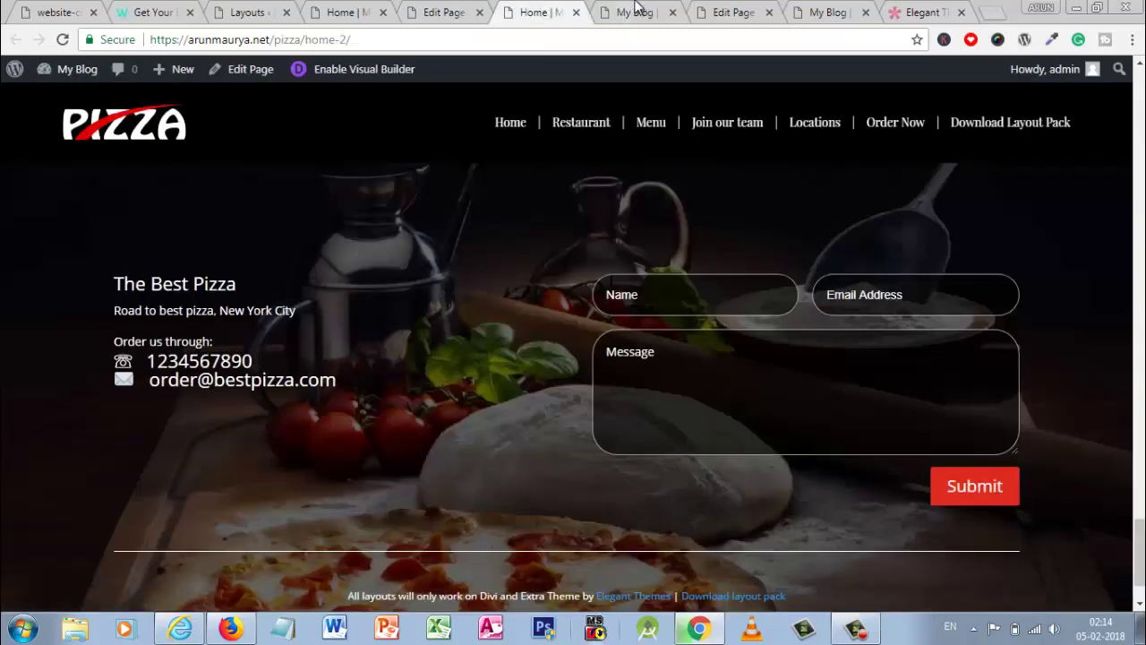
left_click(635, 9)
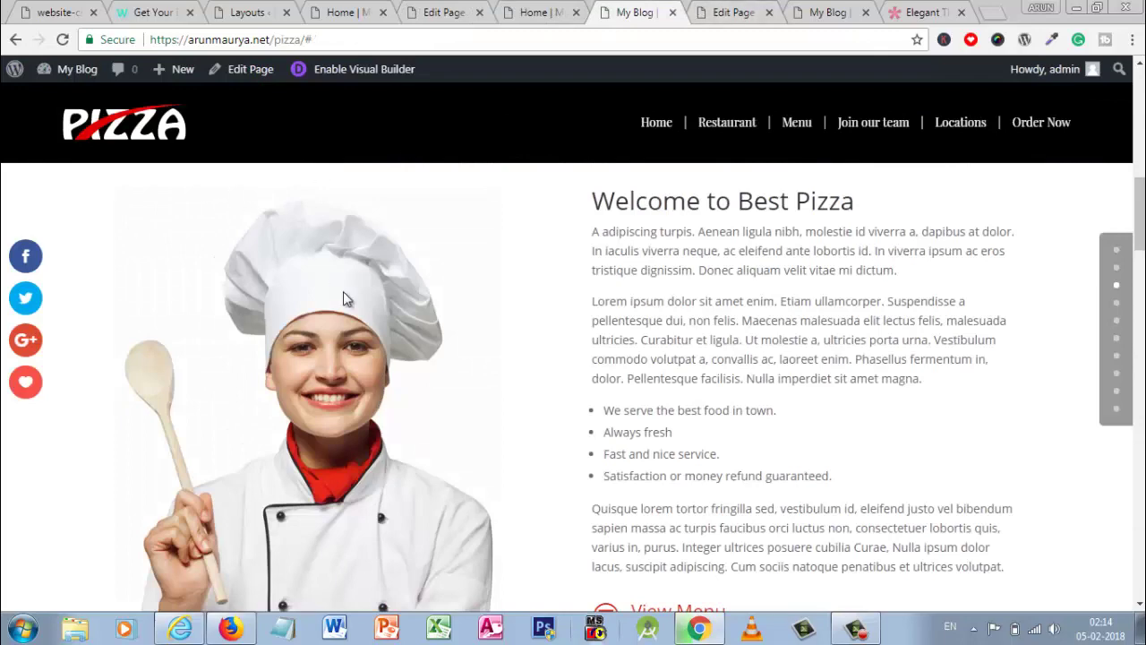
scroll(345, 298, "up", 2)
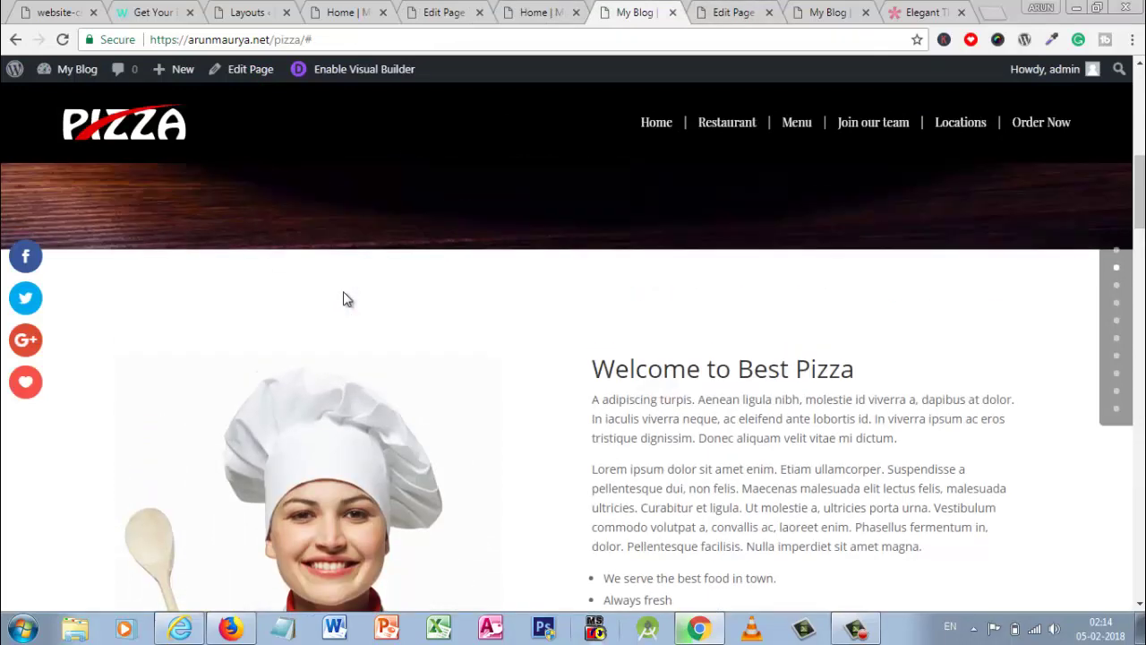
left_click(716, 9)
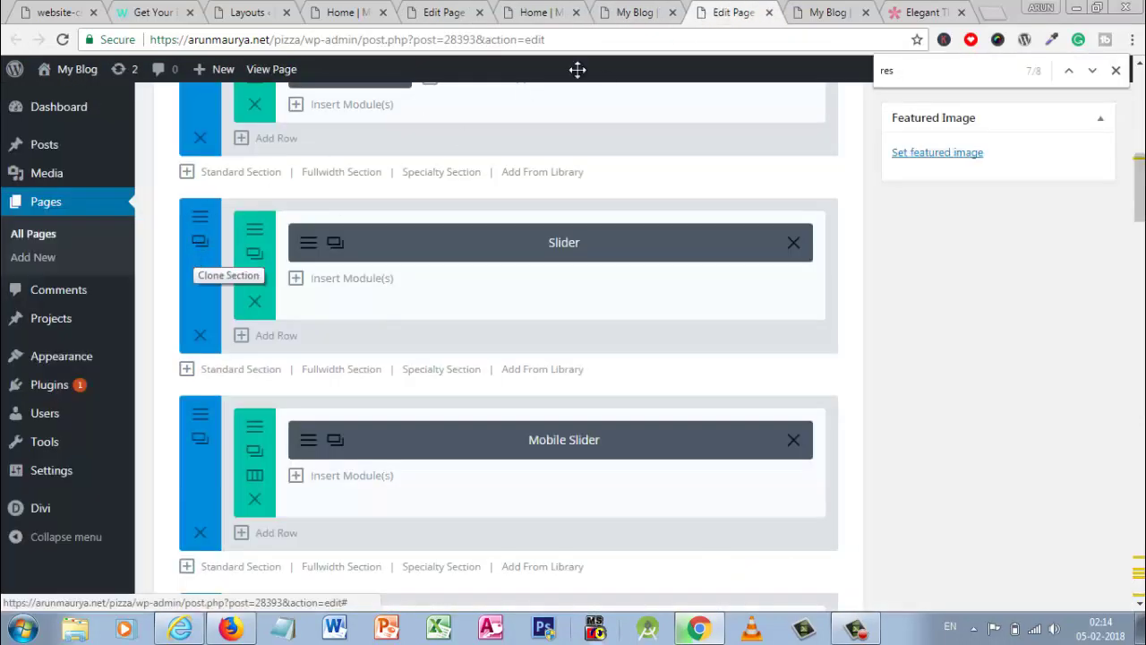
left_click(791, 11)
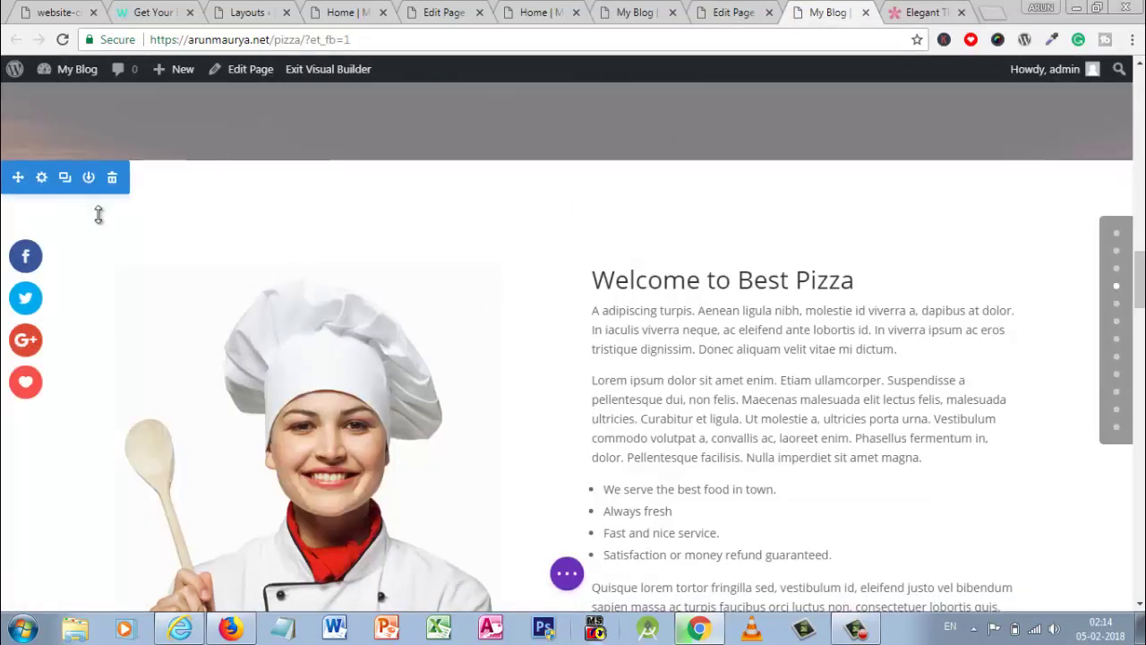
- Check the CSS ID in the Welcome to Best Pizza section's advanced settings, and close the settings
left_click(41, 178)
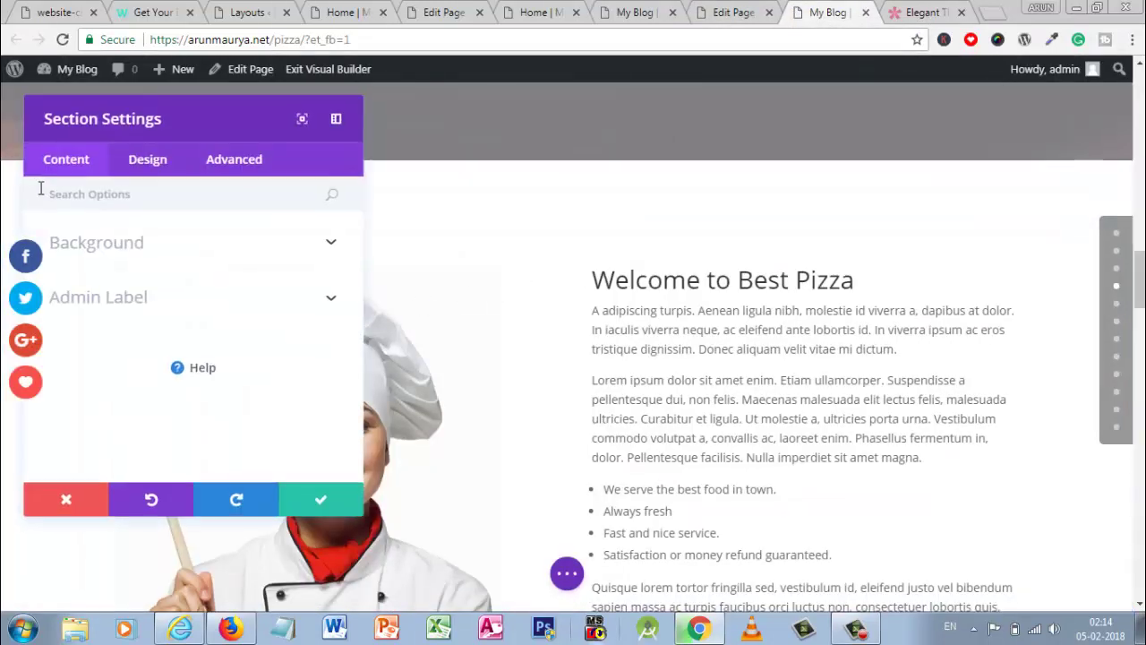
left_click(206, 176)
left_click(164, 256)
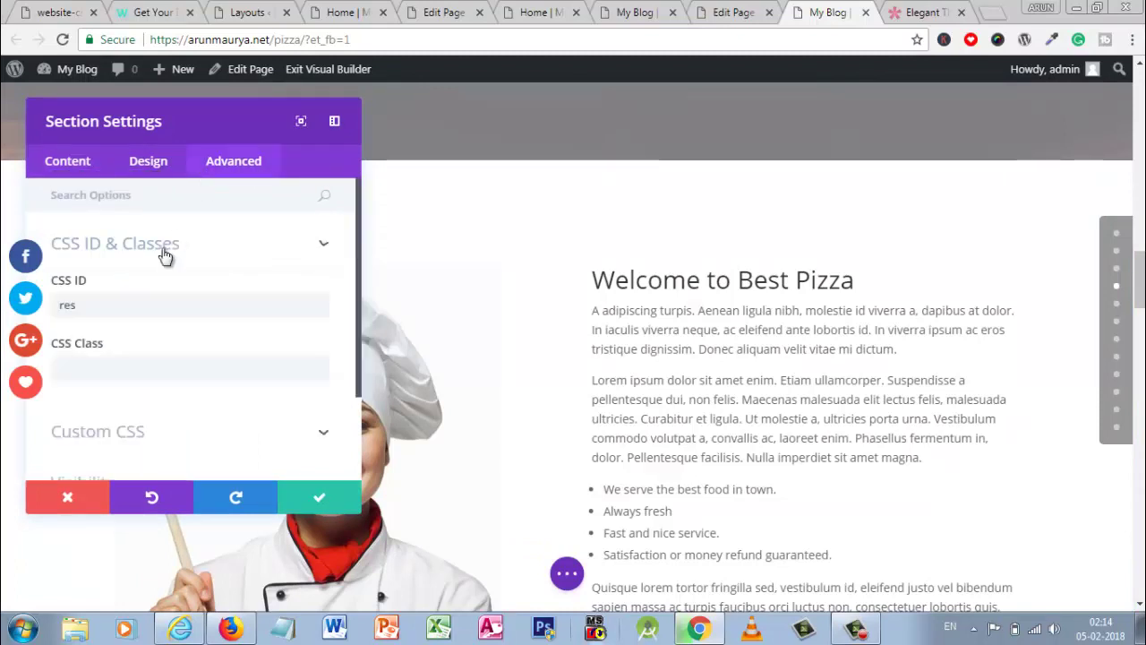
left_click_drag(90, 306, 50, 322)
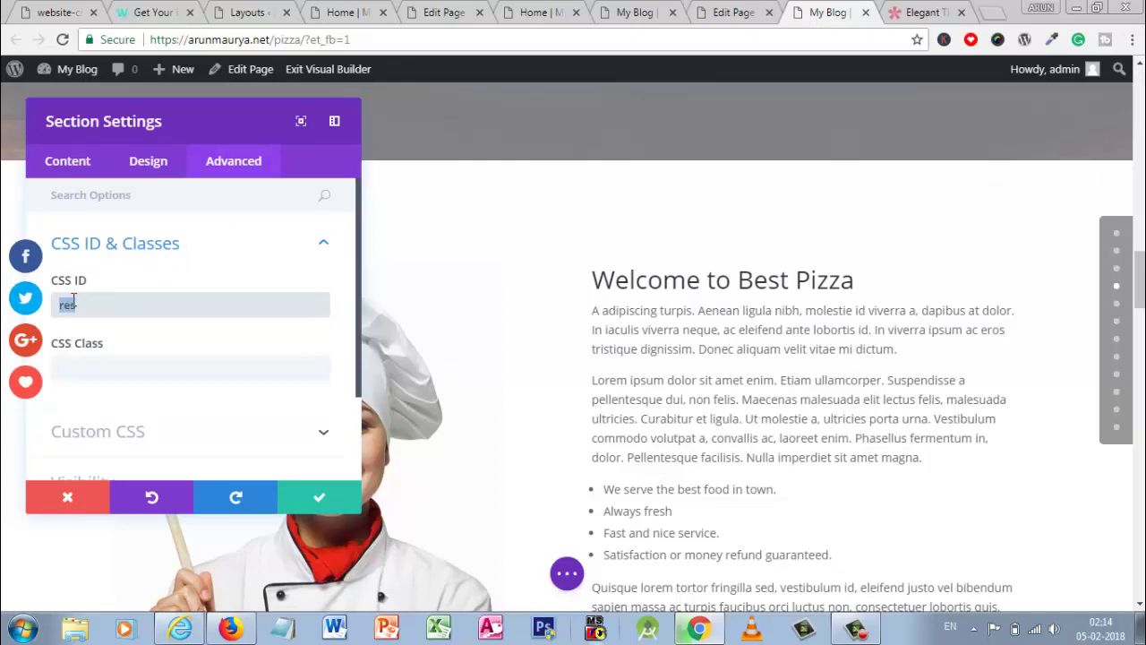
left_click(309, 499)
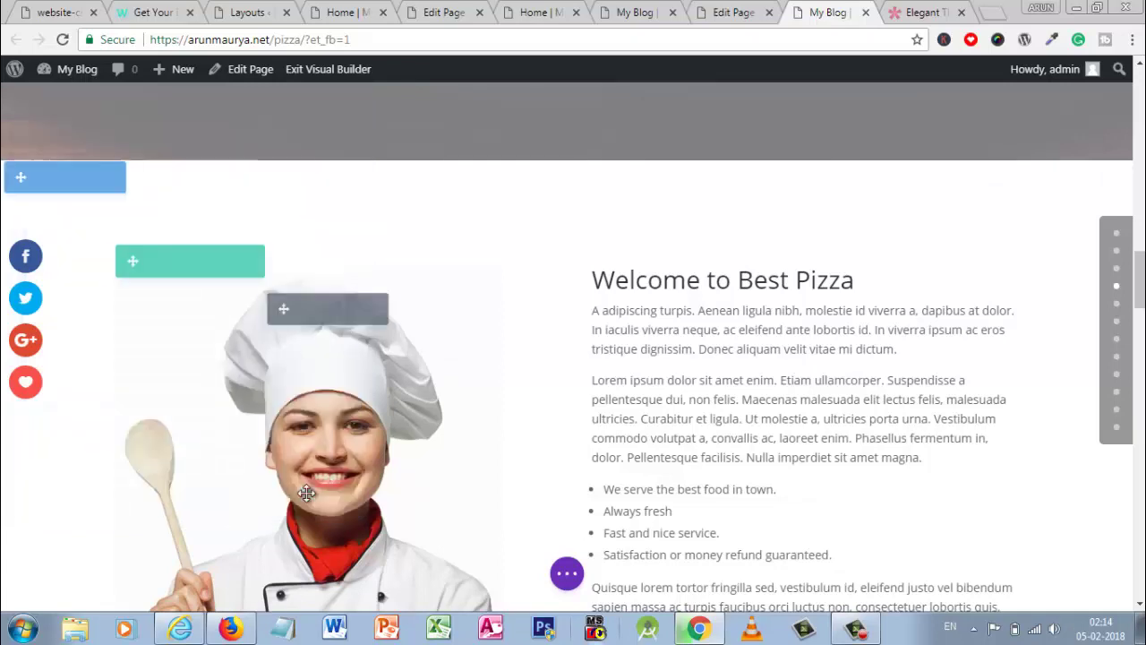
- Look through the Edit Page, live My Blog and Home preview pages, and review the other Edit Page's builder sections
left_click(730, 11)
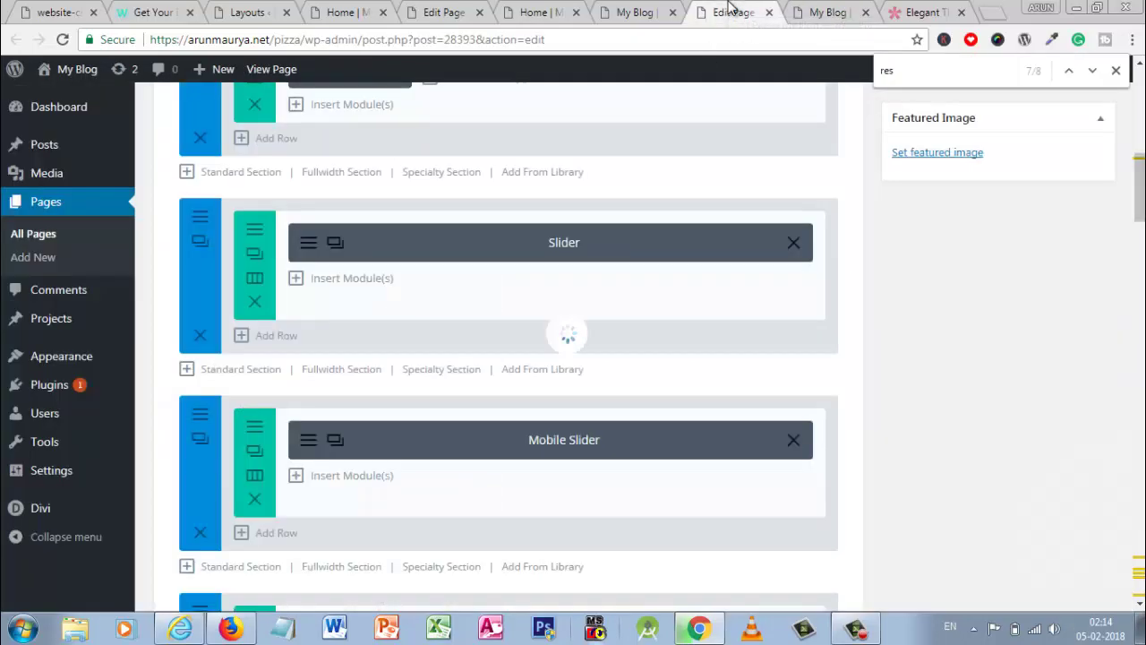
left_click(842, 11)
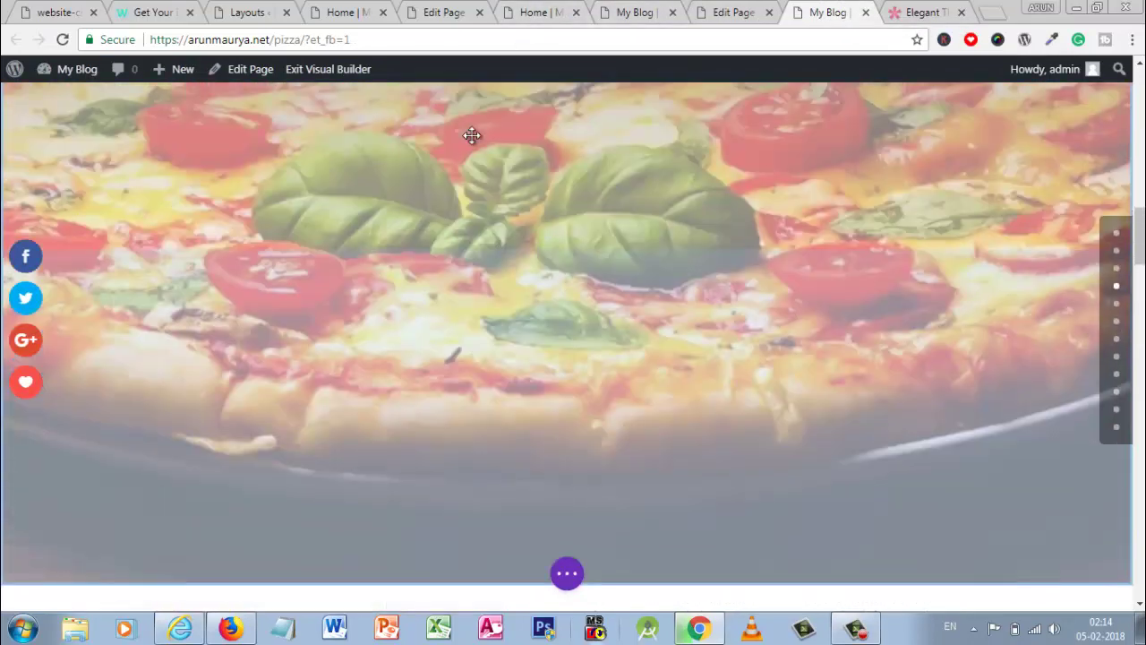
left_click(730, 11)
left_click(657, 9)
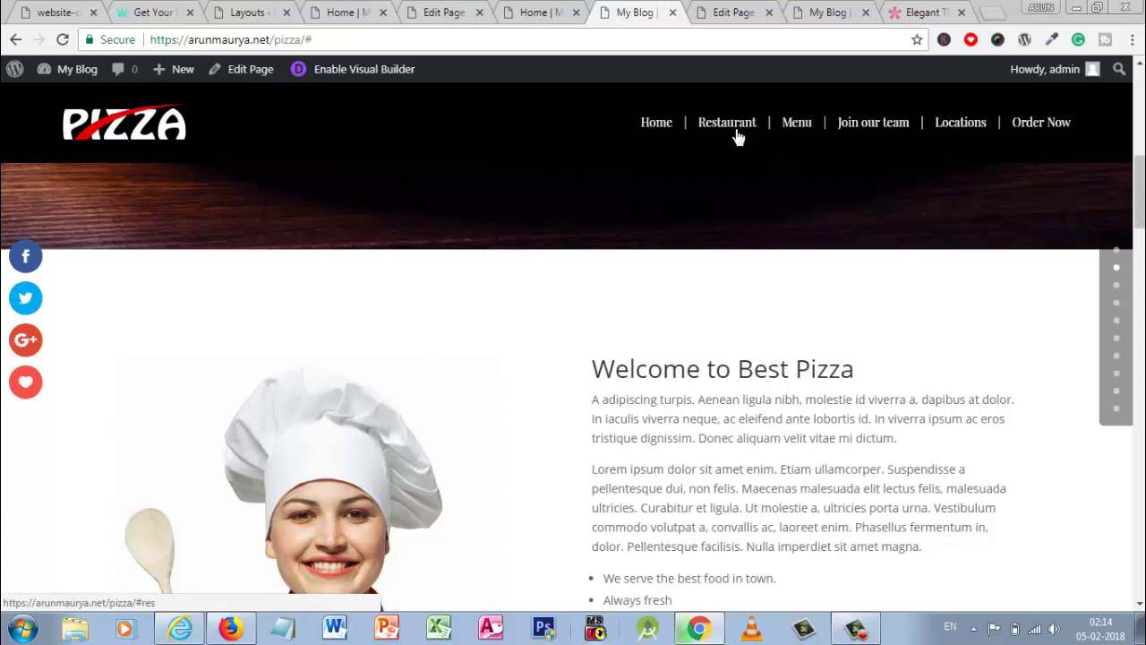
left_click(534, 9)
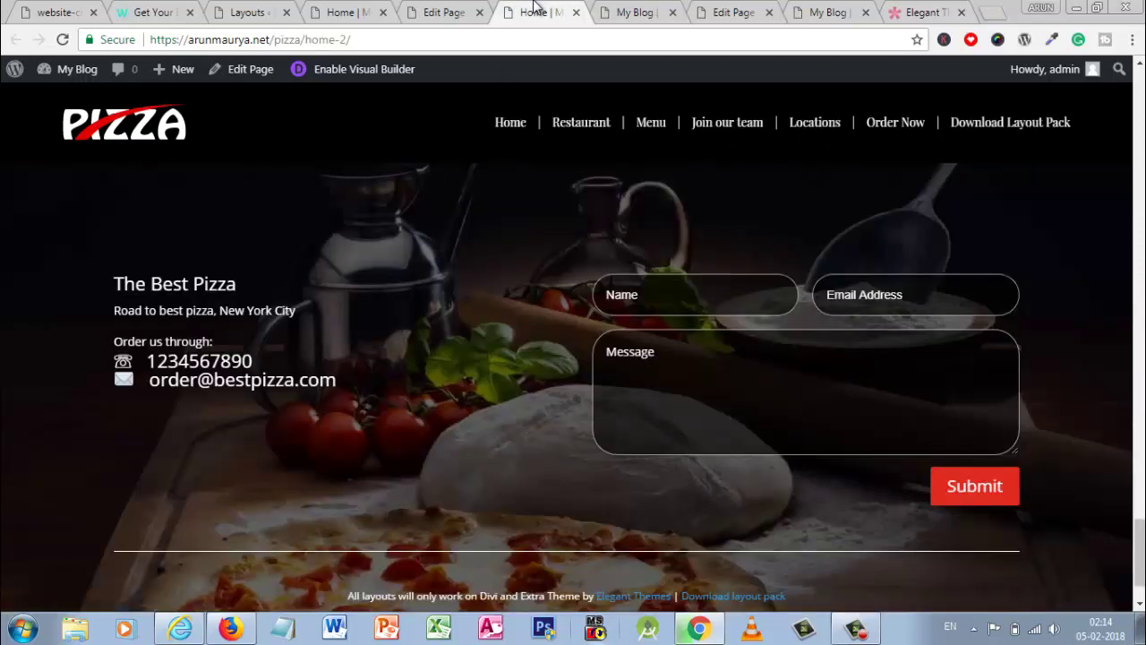
left_click(442, 9)
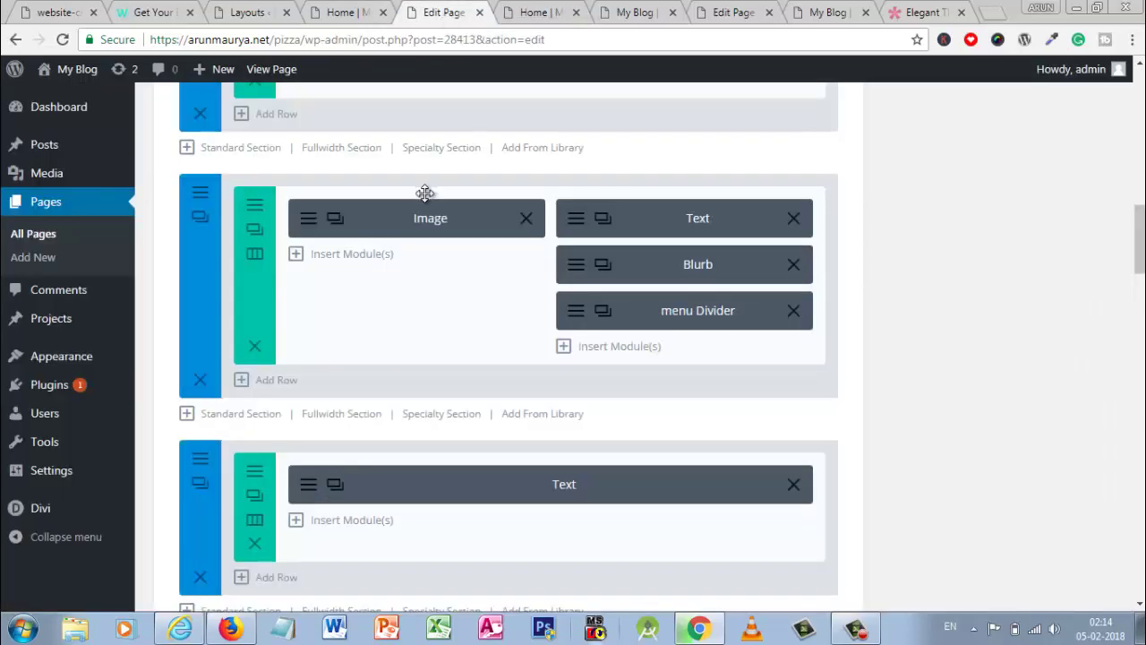
scroll(425, 192, "up", 5)
scroll(474, 460, "down", 2)
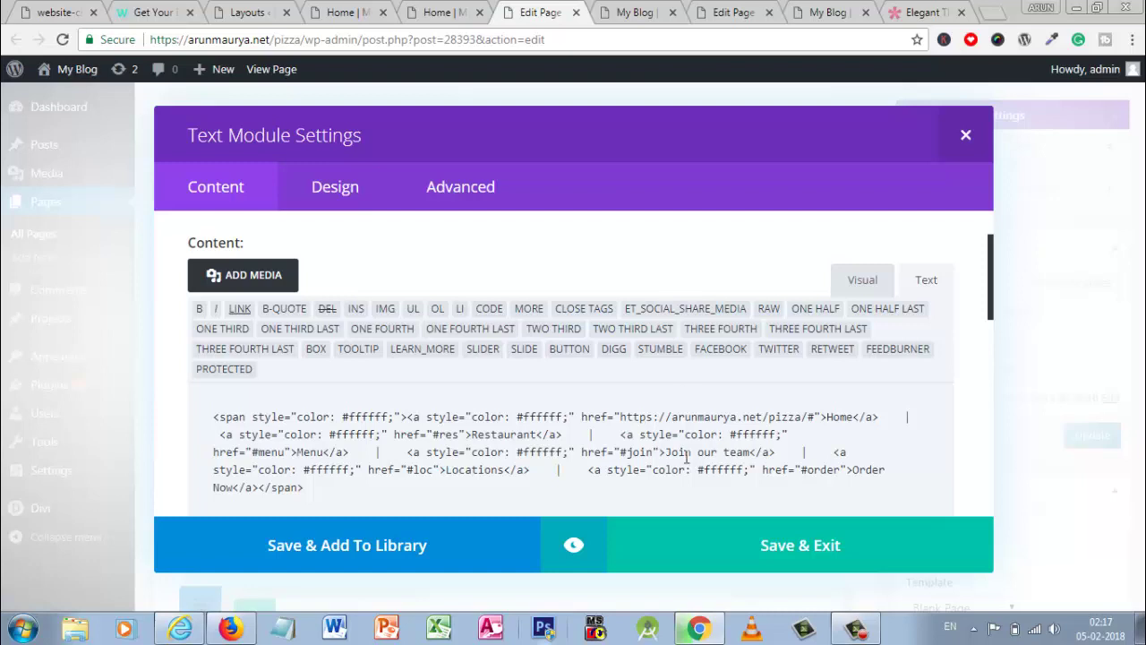
- Search the Menu Text module's HTML for "res" and locate the Restaurant link's anchor
key("ctrl+f")
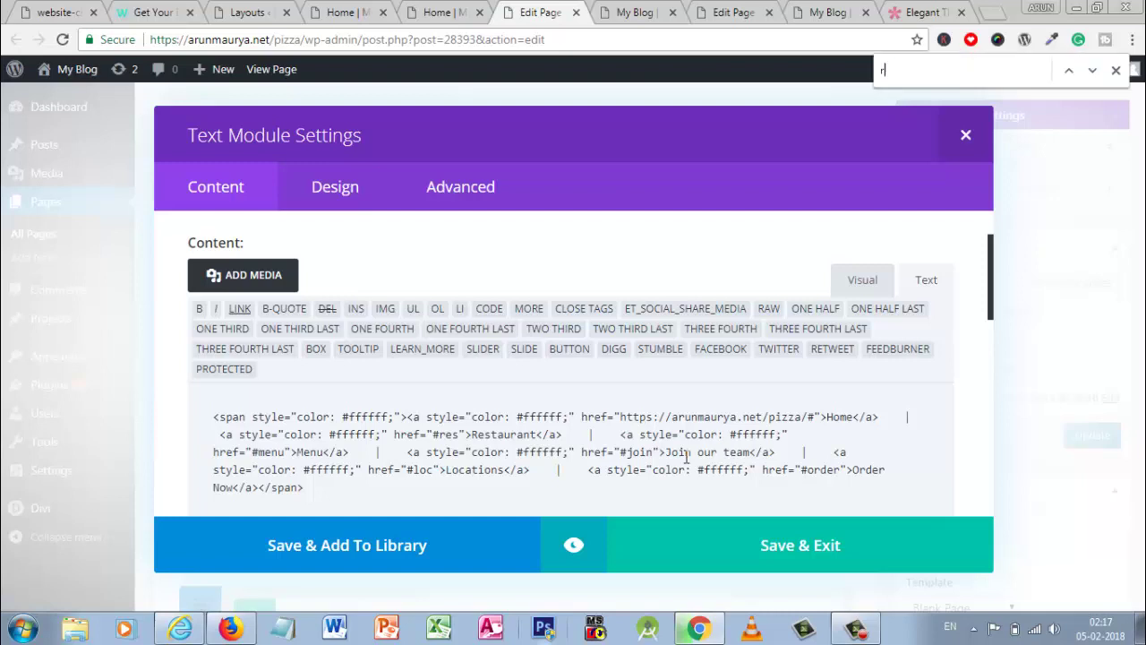
type("res")
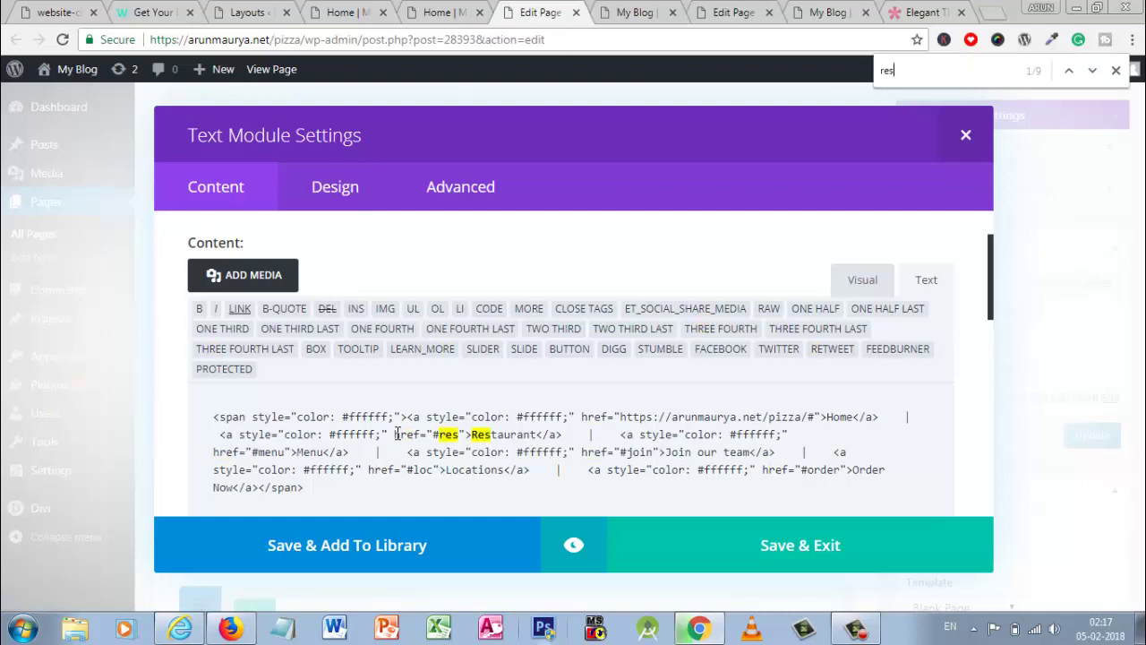
double_click(452, 438)
left_click(452, 438)
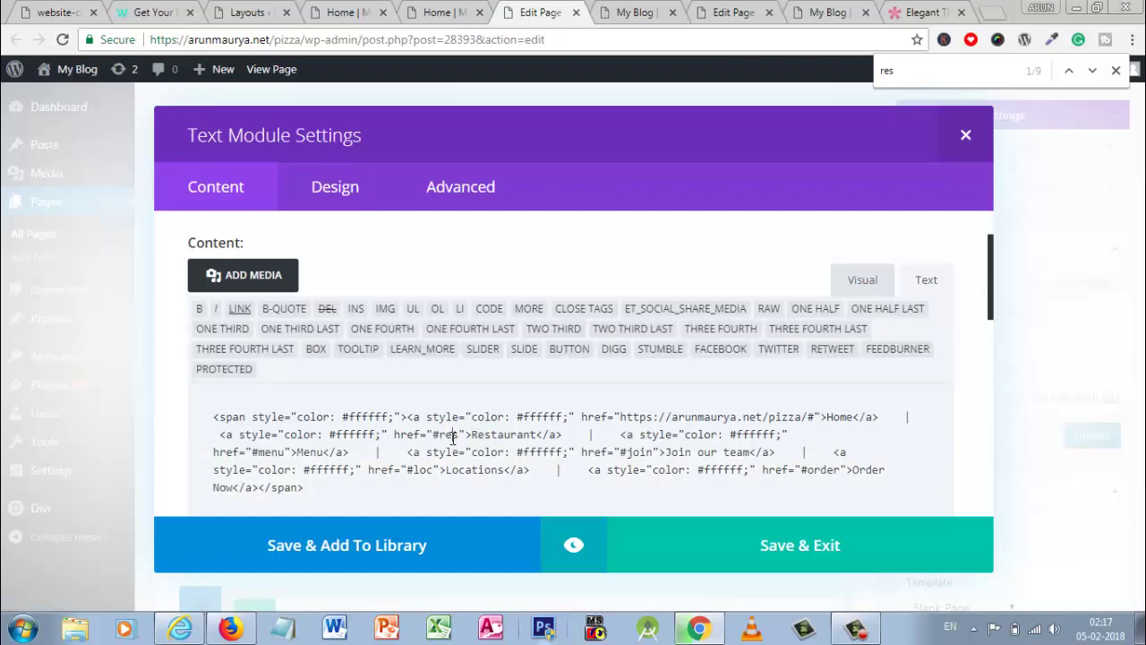
type("co")
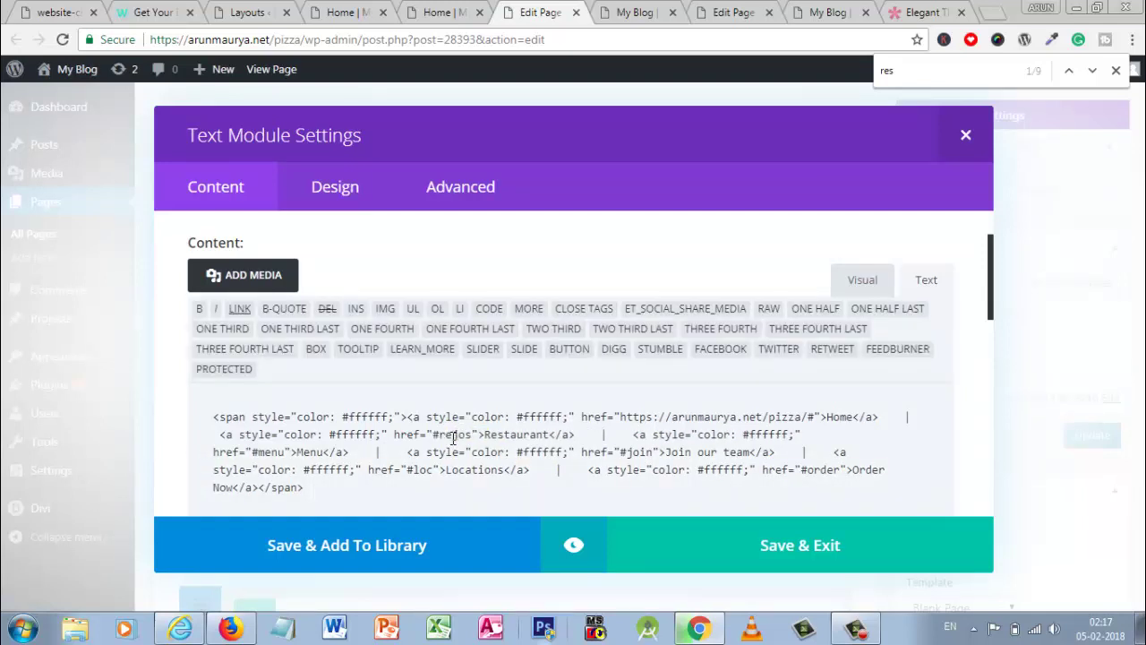
key("BackSpace")
key("BackSpace")
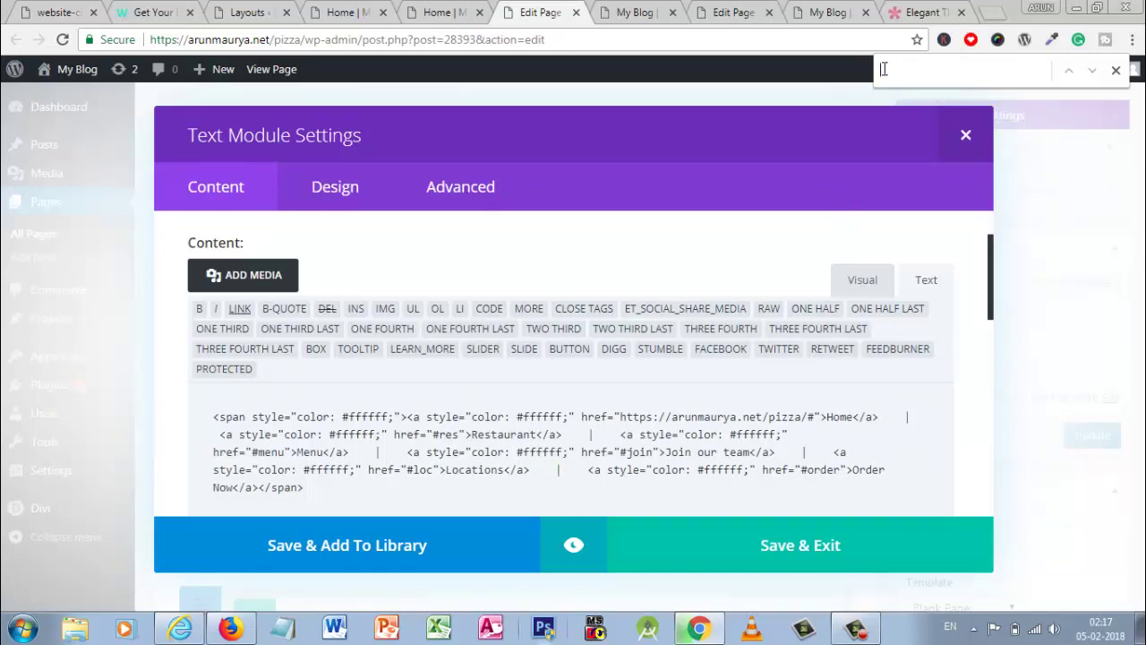
- Search the Menu Text module's HTML for "loc" and select the Locations link's #loc anchor
type("oc")
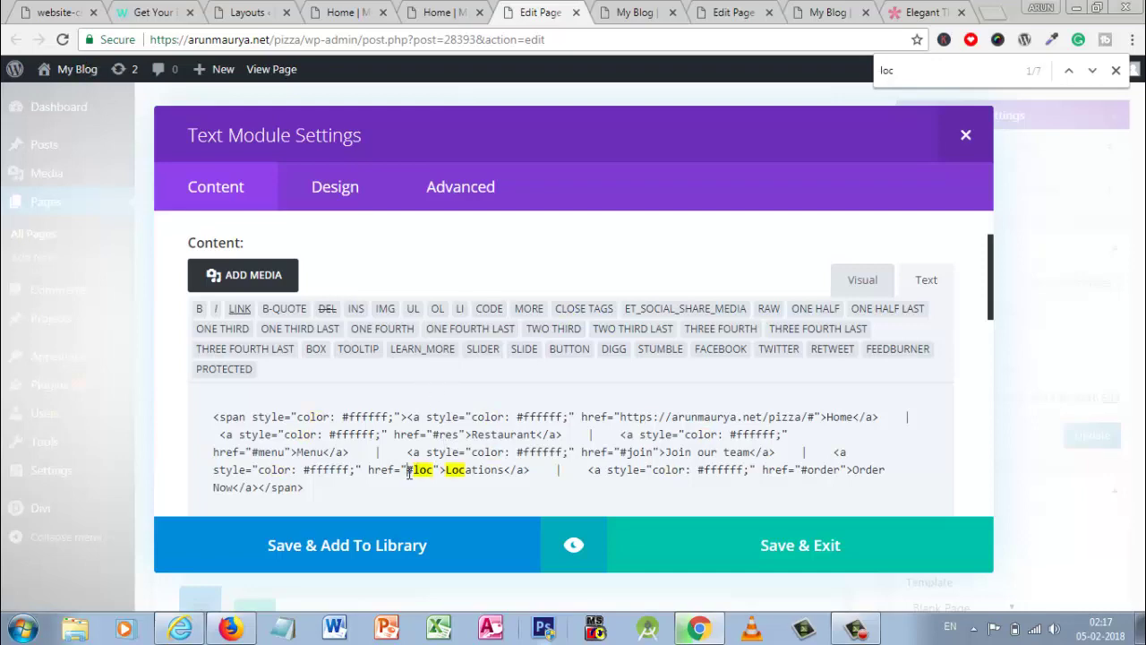
left_click_drag(408, 472, 434, 472)
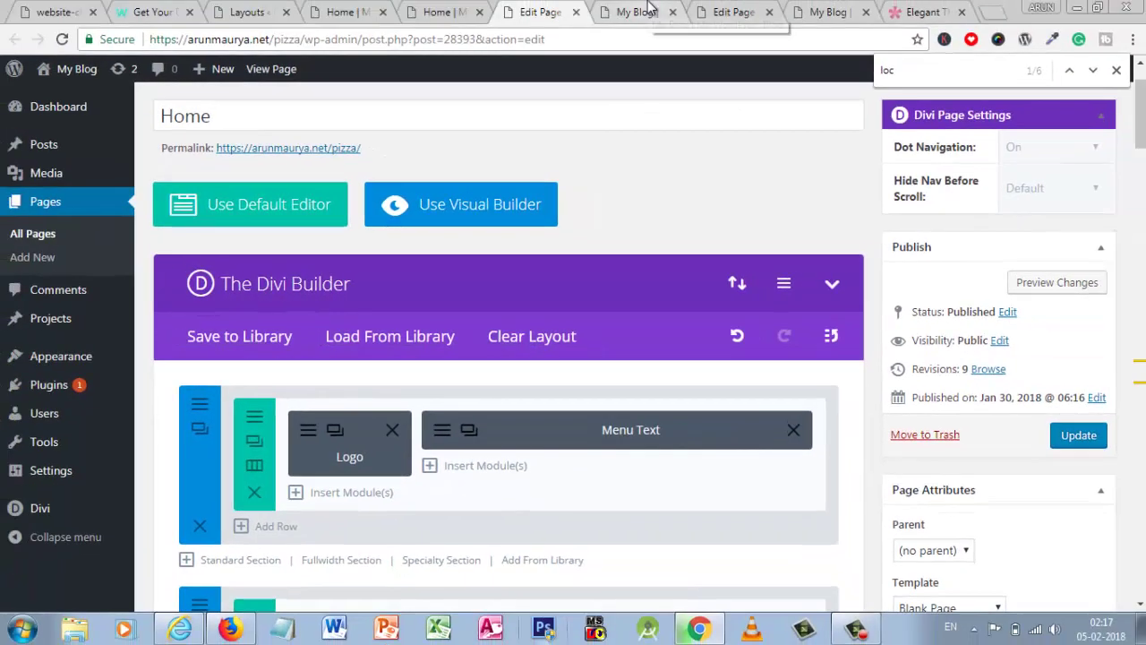
- Review the live My Blog page from the pizza slider down to the contact form and back
left_click(636, 12)
scroll(781, 257, "up", 4)
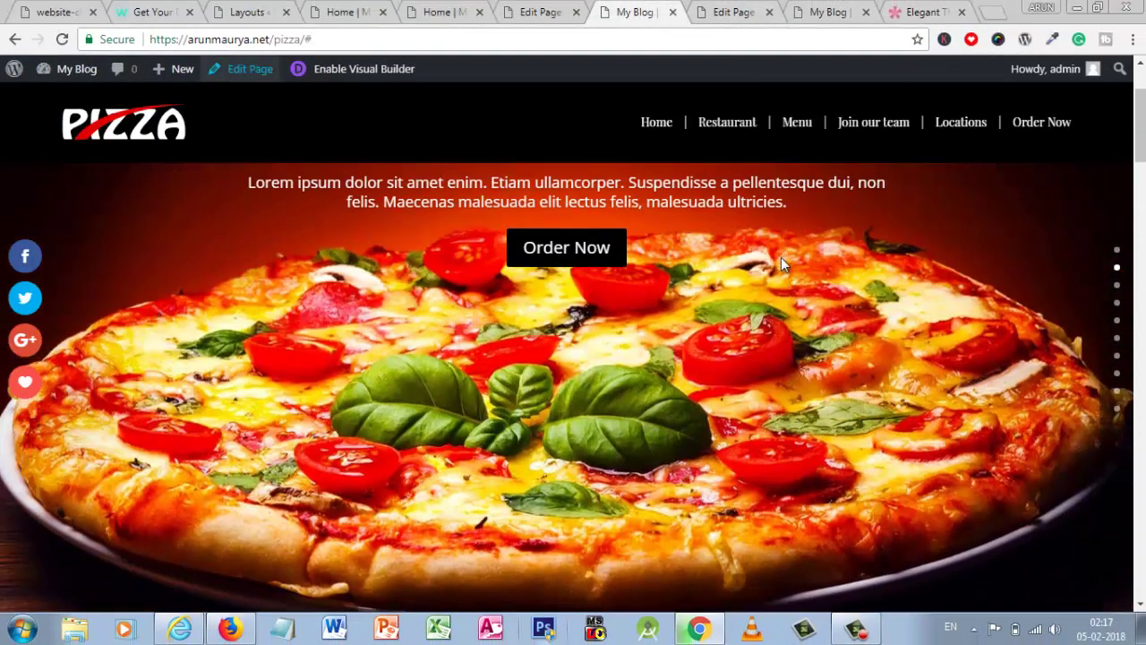
scroll(781, 257, "down", 20)
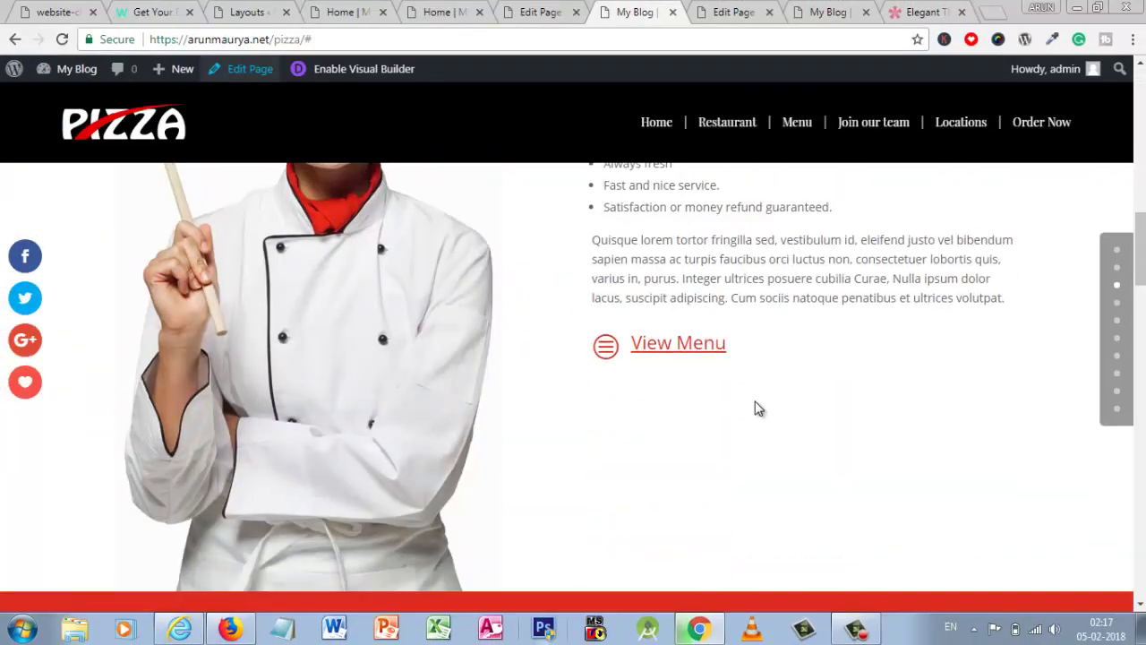
scroll(725, 421, "down", 10)
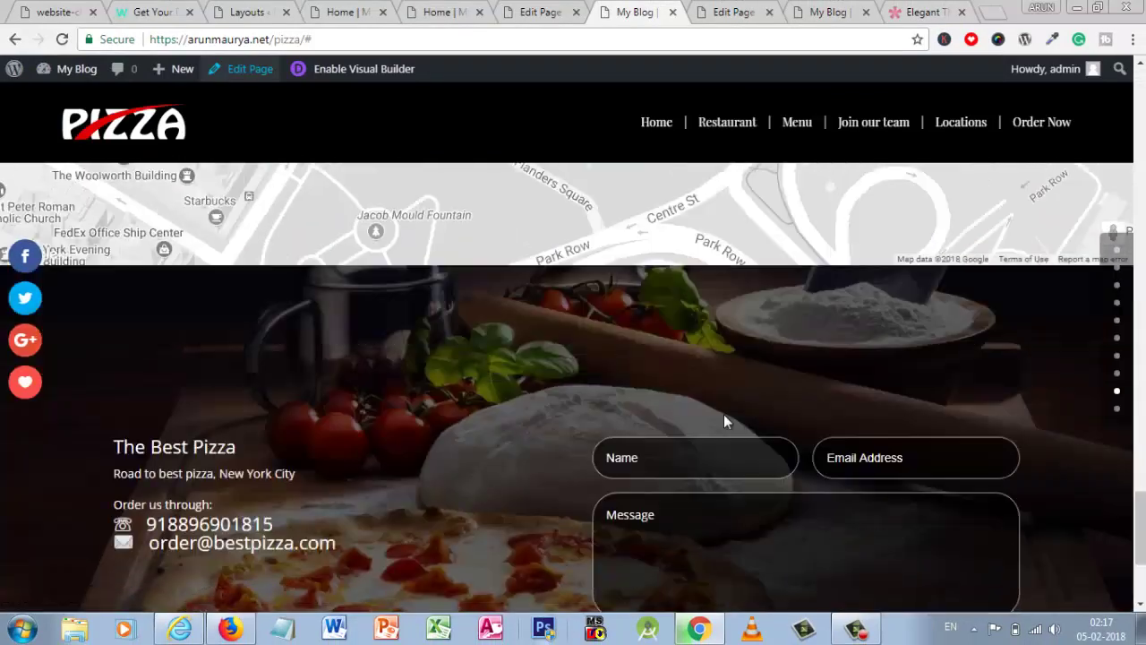
scroll(724, 421, "up", 20)
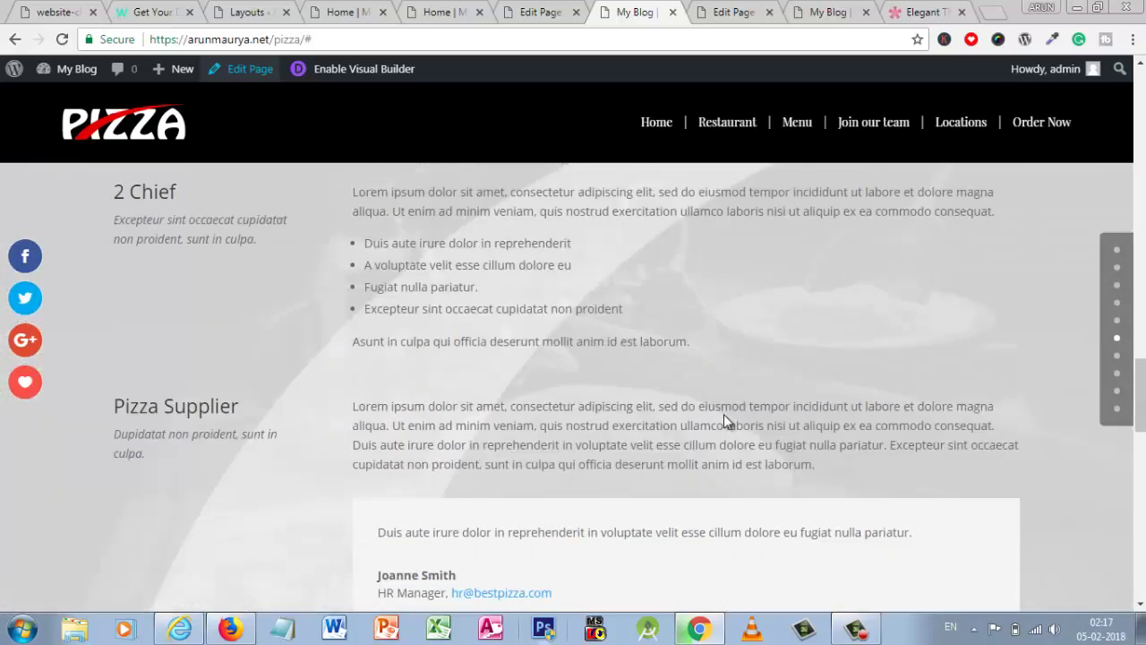
scroll(726, 416, "up", 10)
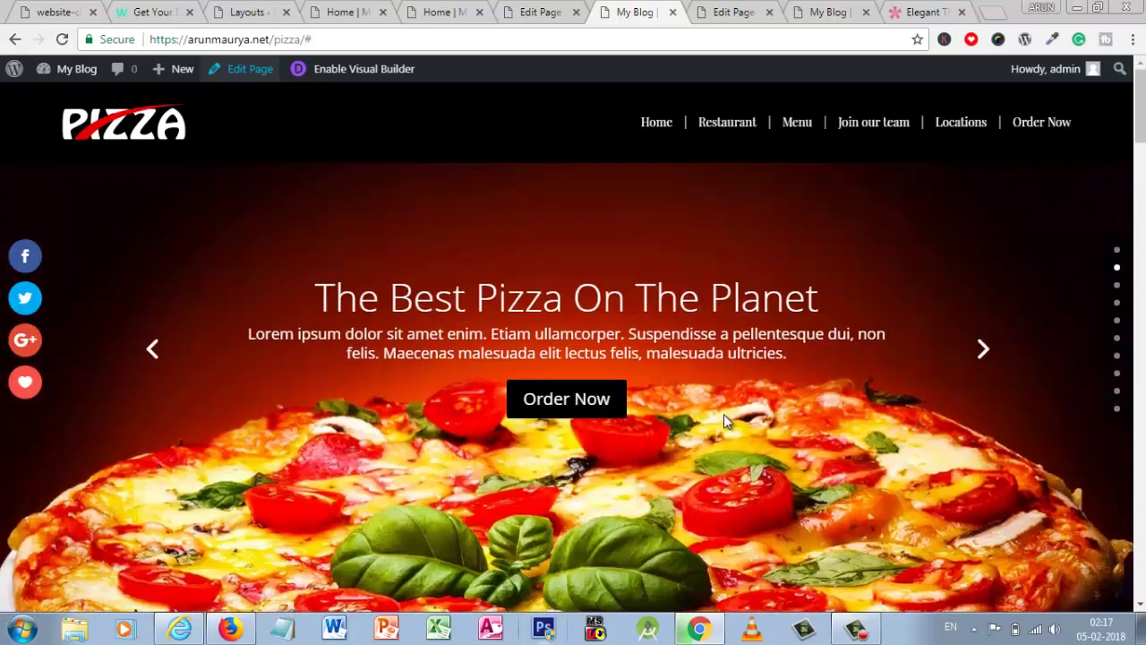
- Move the second Edit Page browser tab ahead of the live My Blog tab, and return to the live page
left_click(716, 12)
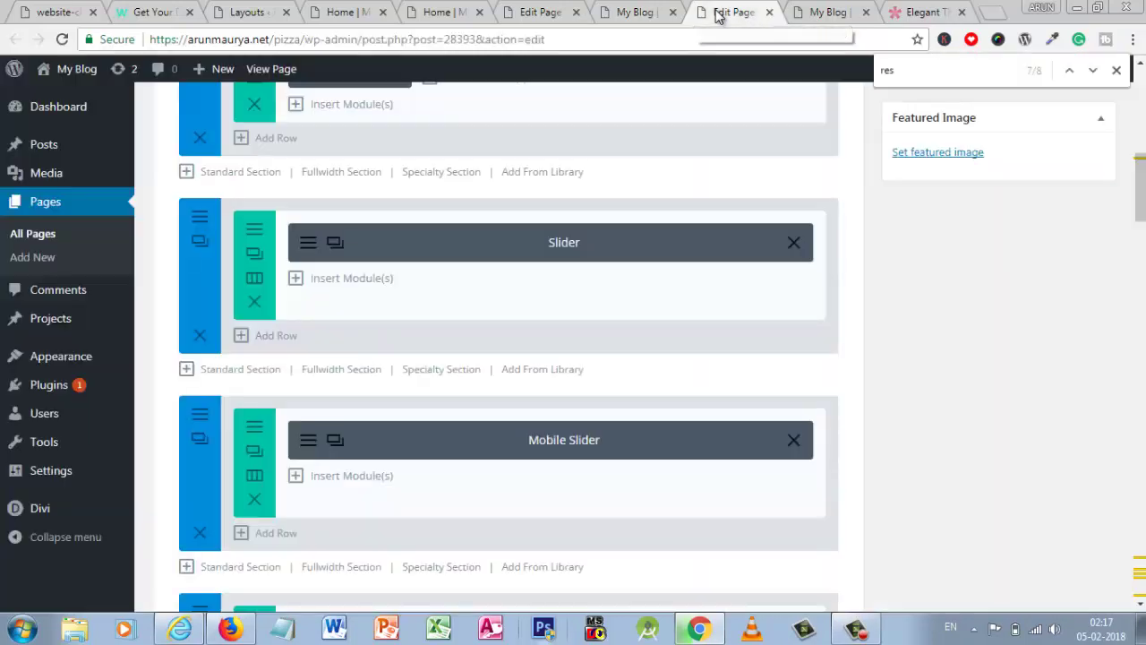
left_click_drag(719, 12, 620, 16)
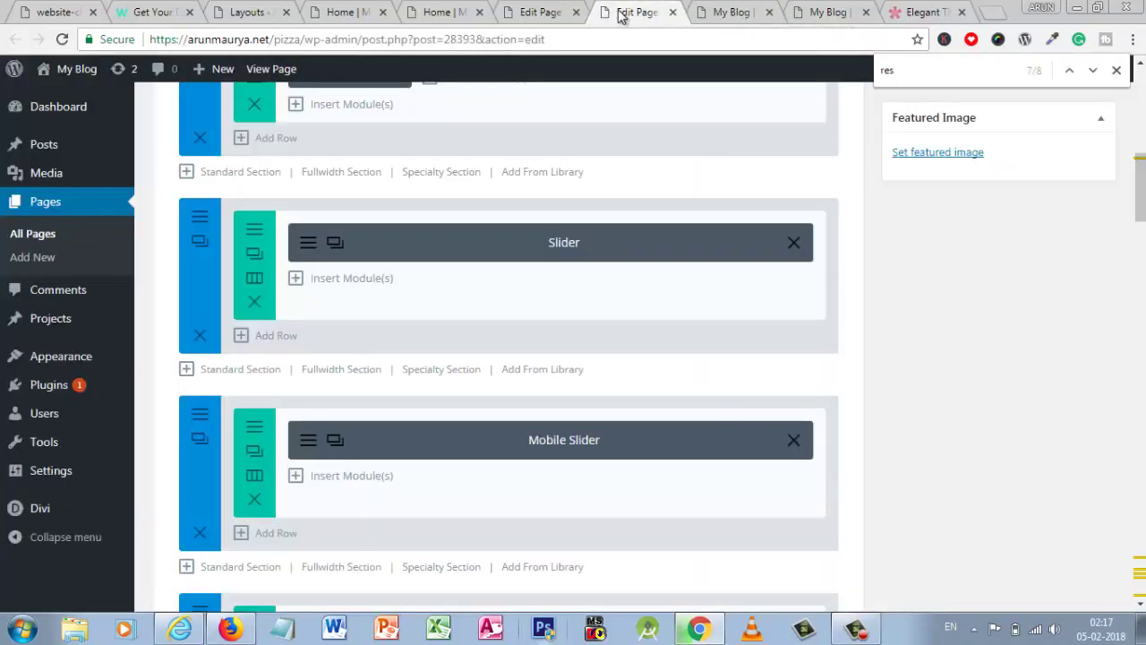
left_click(704, 11)
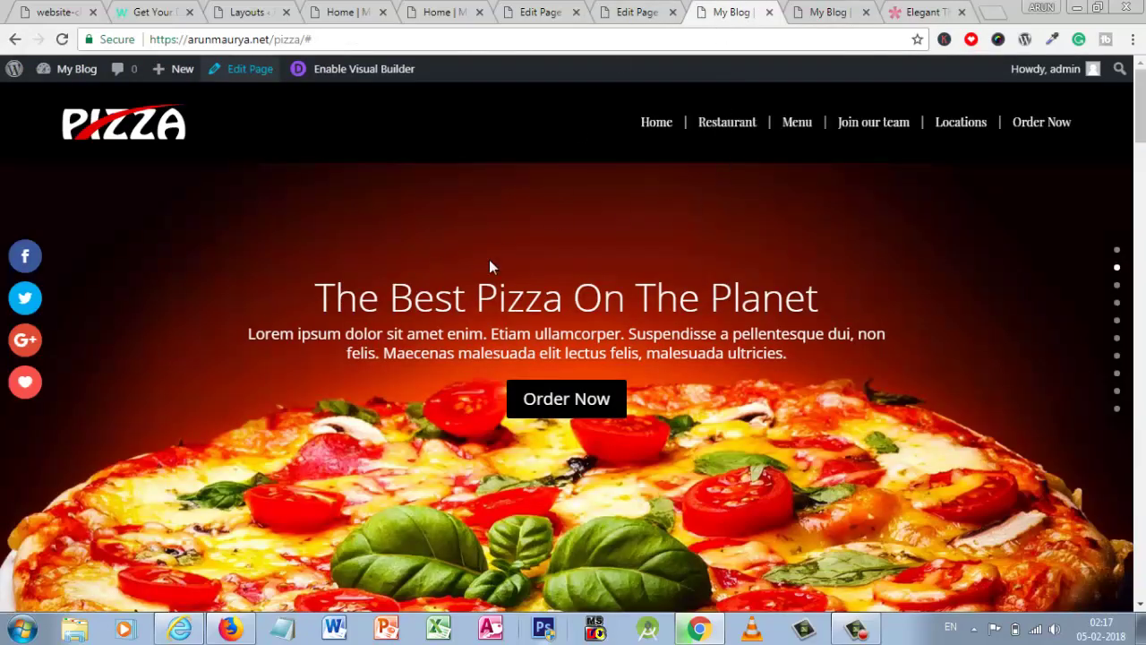
- Examine the live page's sections down to the contact footer, along with its social sharing icons
scroll(489, 266, "down", 15)
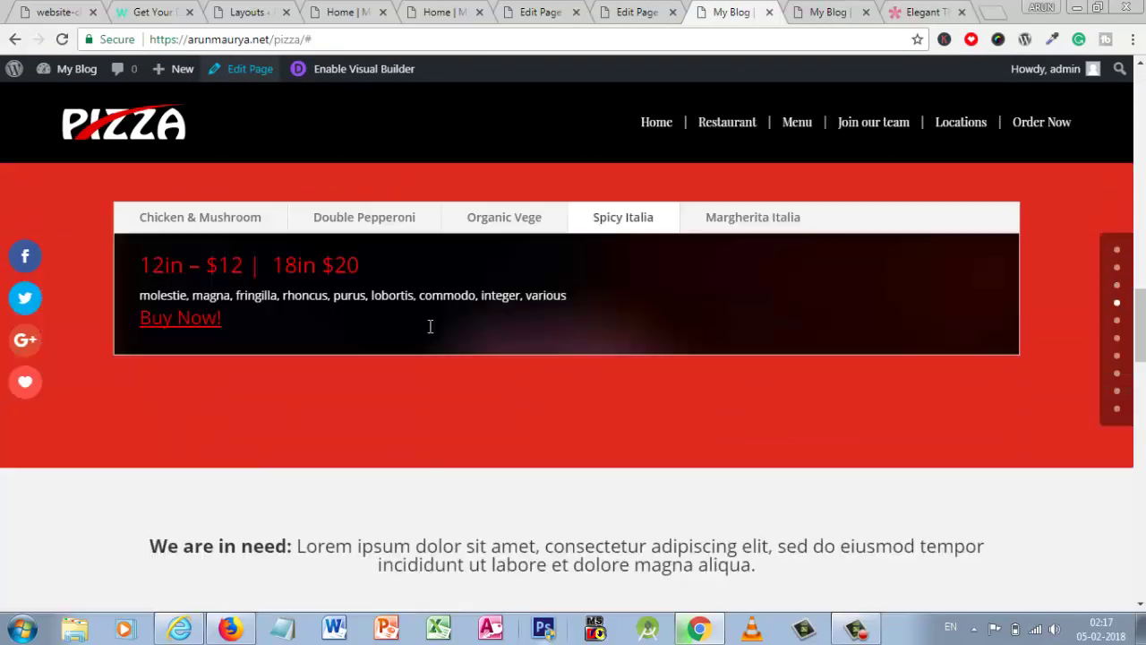
scroll(582, 389, "down", 15)
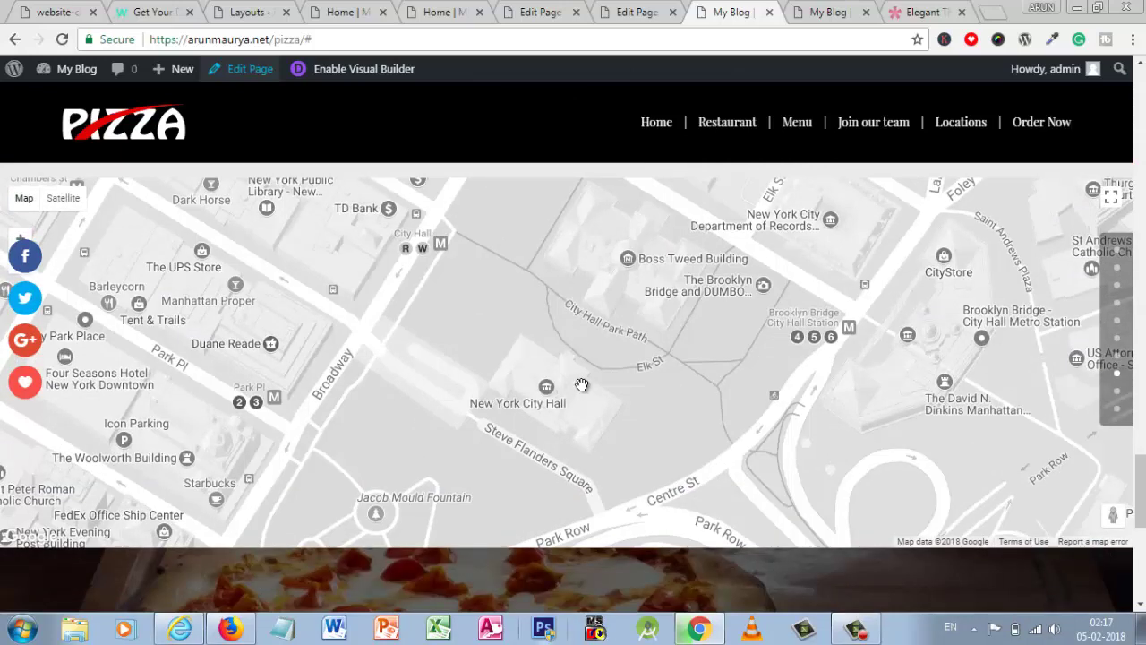
scroll(583, 385, "down", 4)
scroll(443, 410, "down", 2)
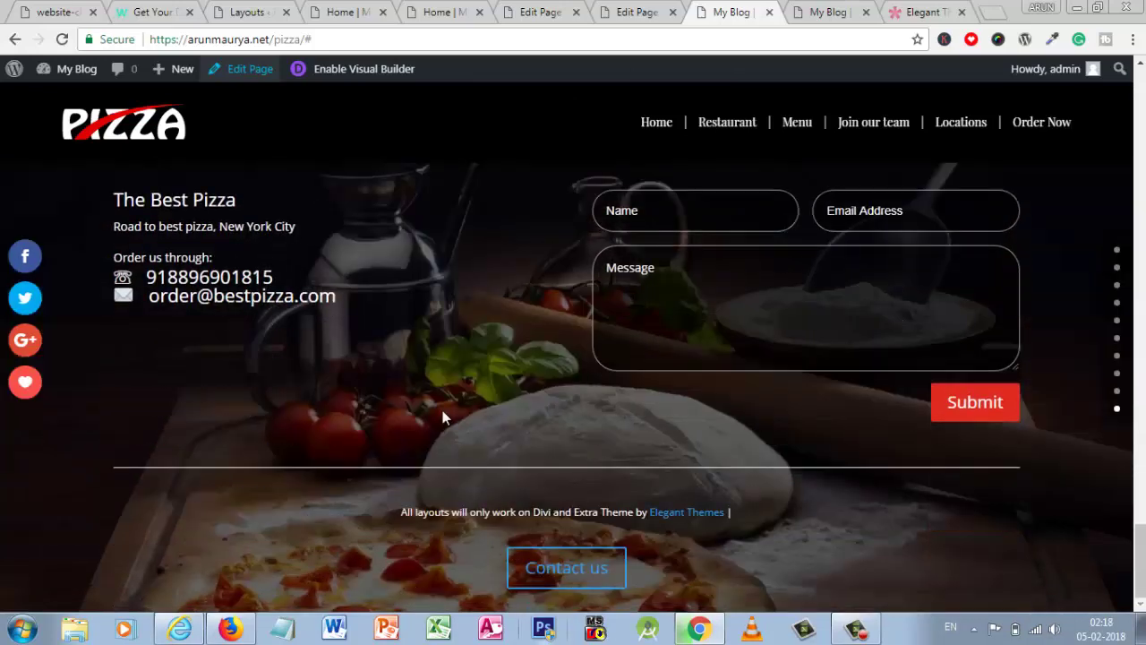
scroll(443, 410, "up", 3)
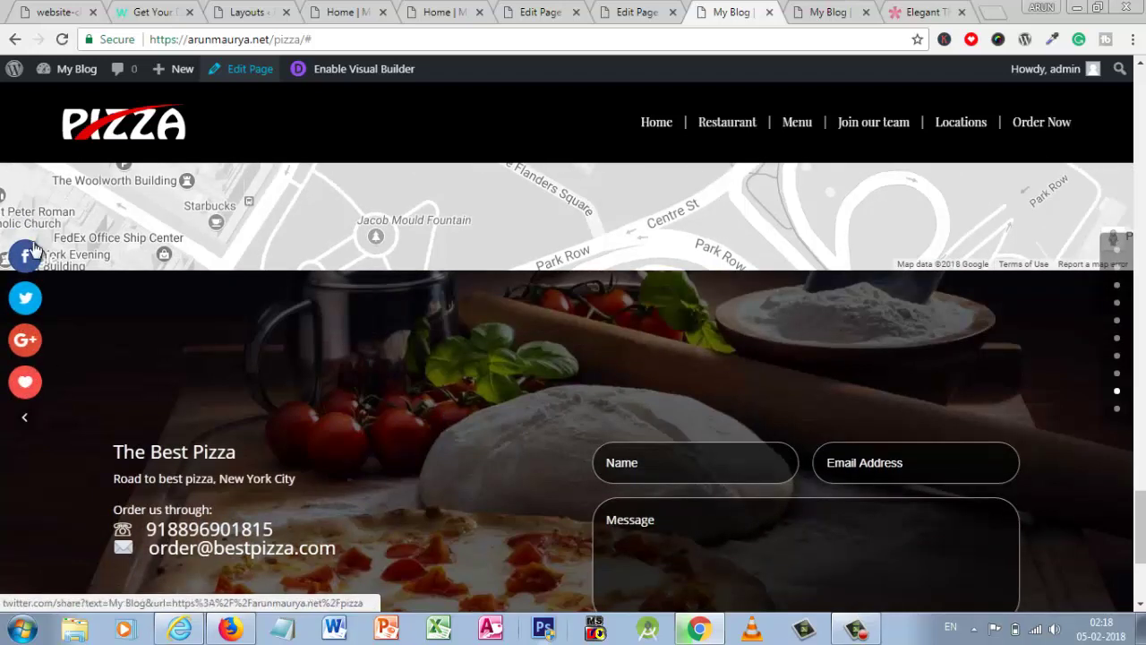
- Go from the second Edit Page to the Installed Plugins list, confirming leaving the page
left_click(597, 9)
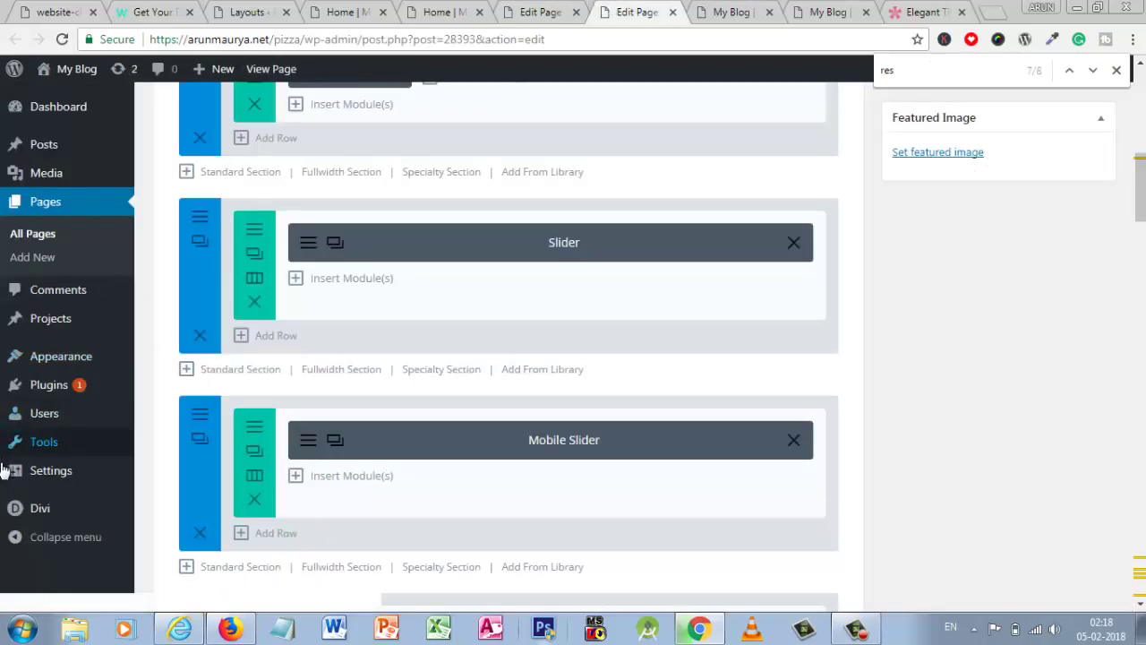
mouse_move(47, 397)
left_click(171, 396)
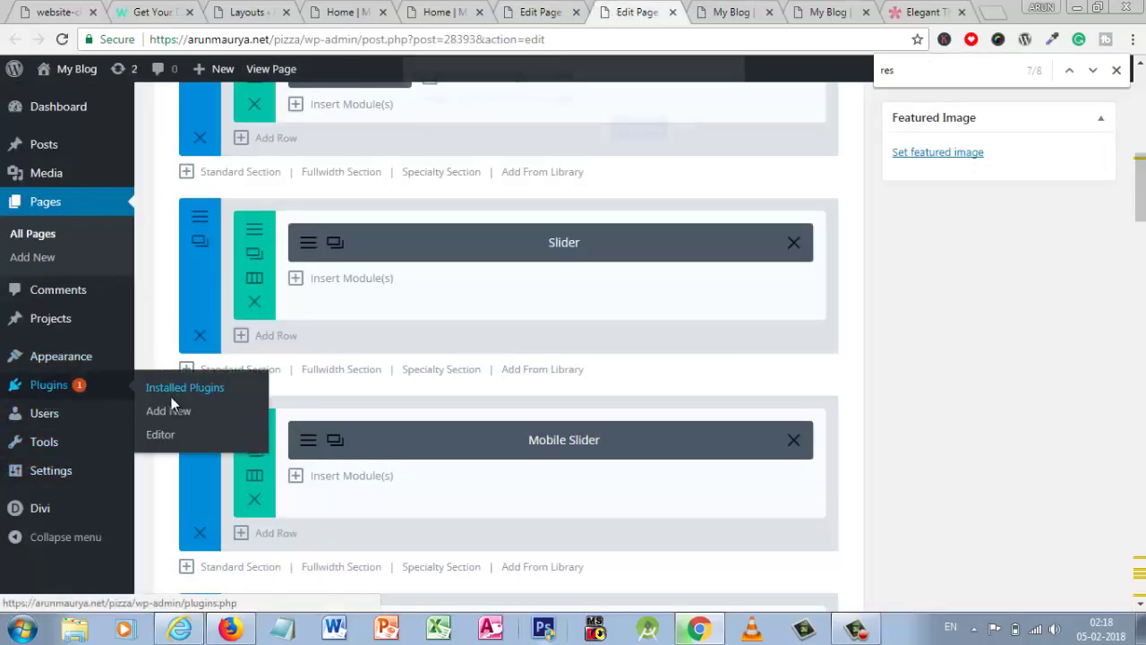
left_click(641, 131)
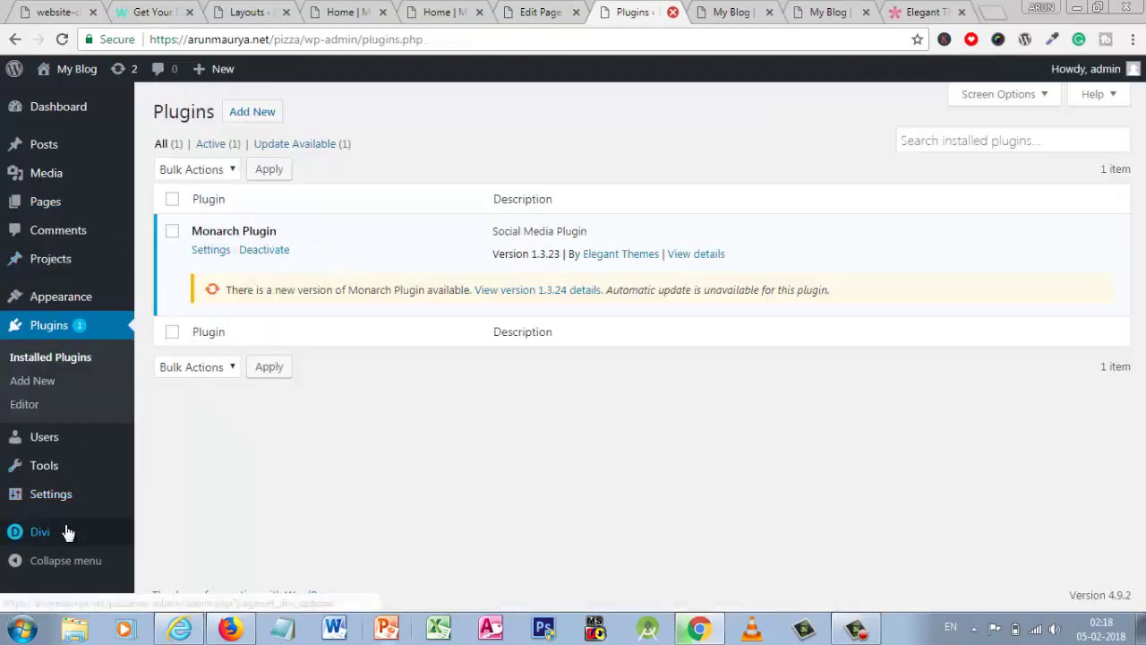
- Find the Monarch plugin's download in the Elegant Themes members area
left_click(930, 12)
scroll(722, 486, "down", 5)
scroll(722, 487, "down", 4)
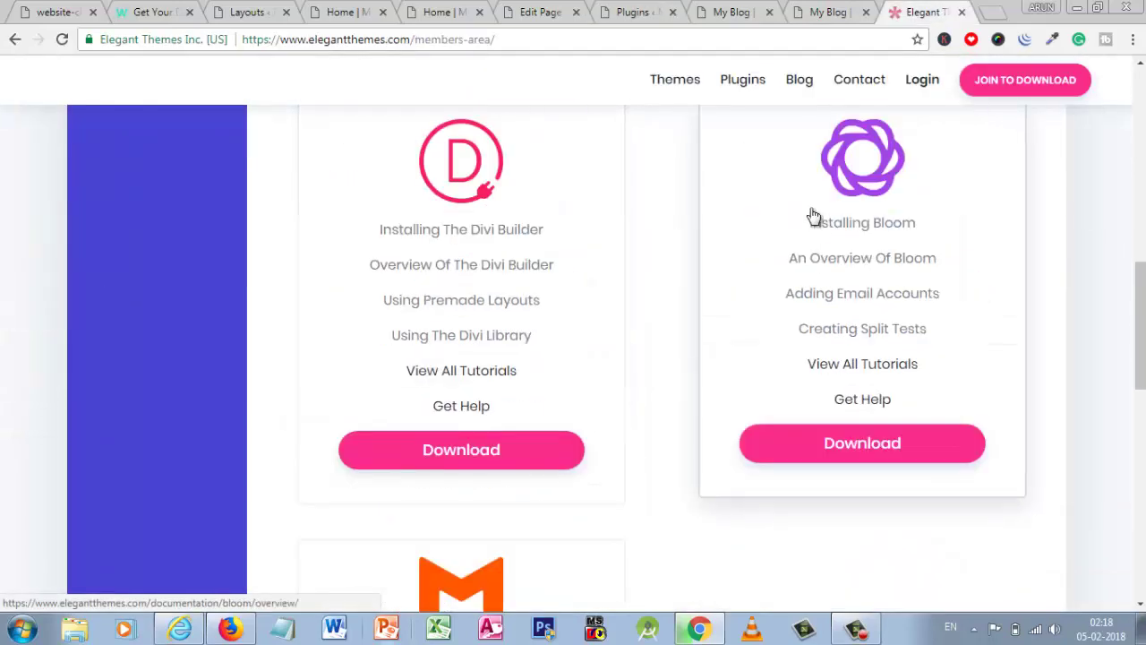
scroll(358, 589, "down", 3)
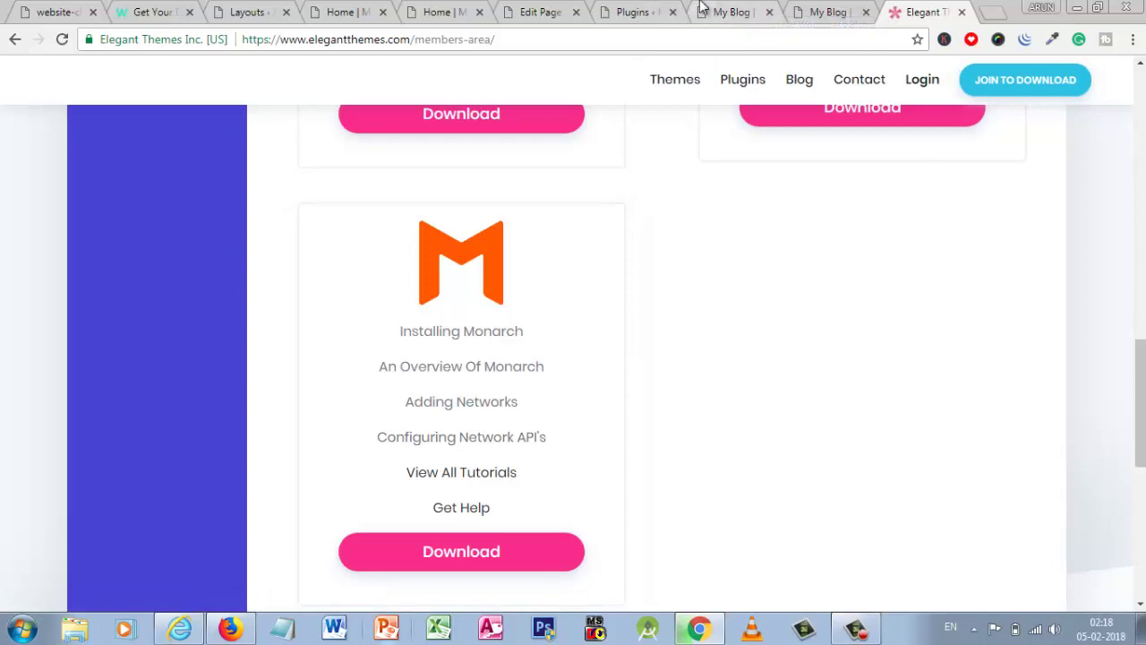
- Return to the live My Blog page and look over it from the contact form up to the Welcome section
left_click(632, 11)
left_click(728, 10)
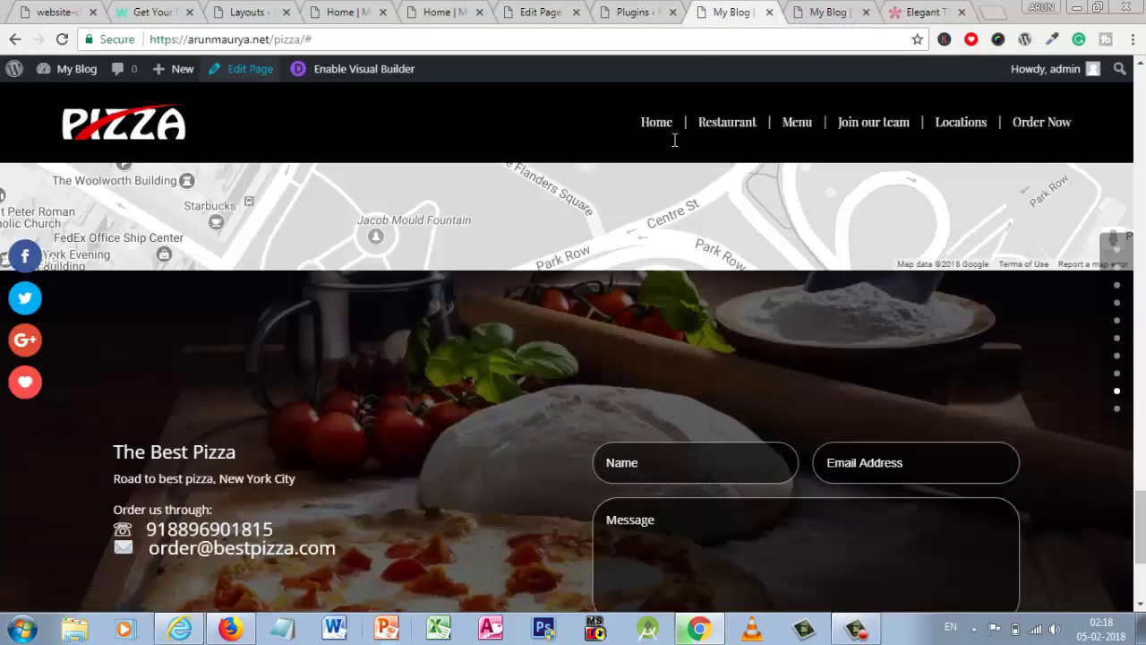
scroll(564, 231, "up", 15)
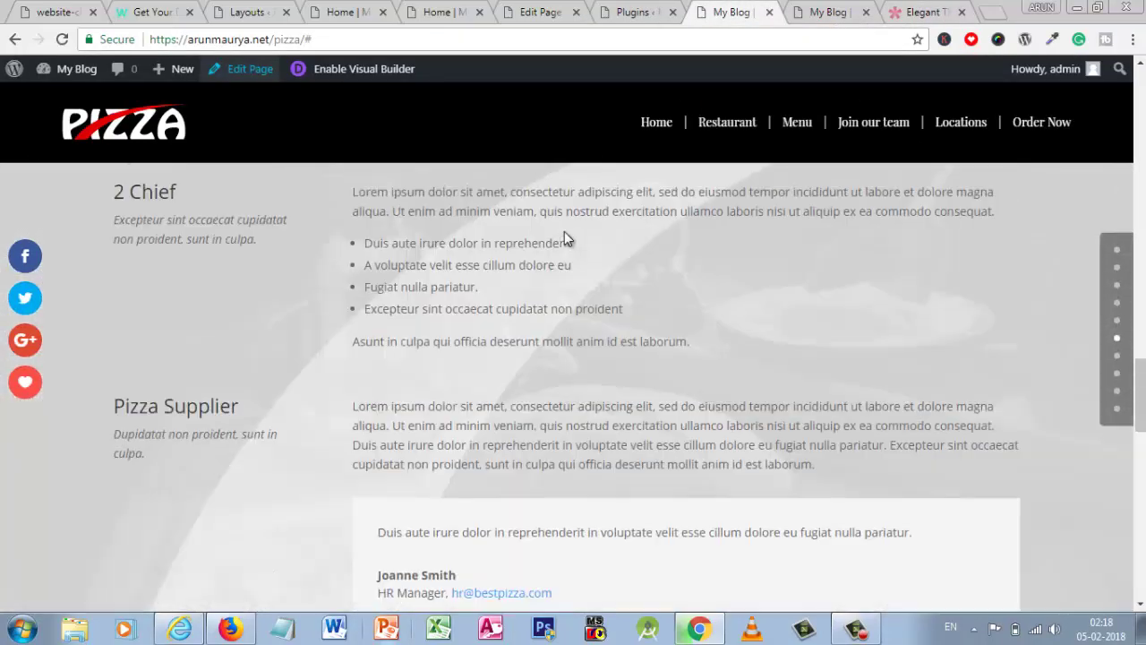
scroll(565, 237, "up", 10)
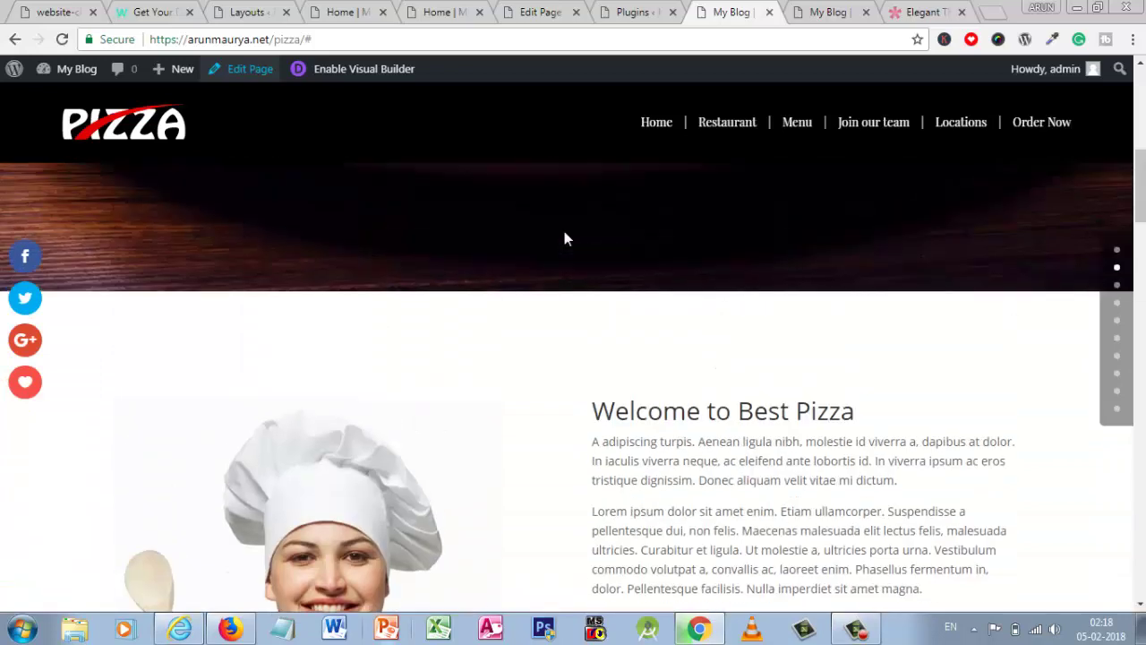